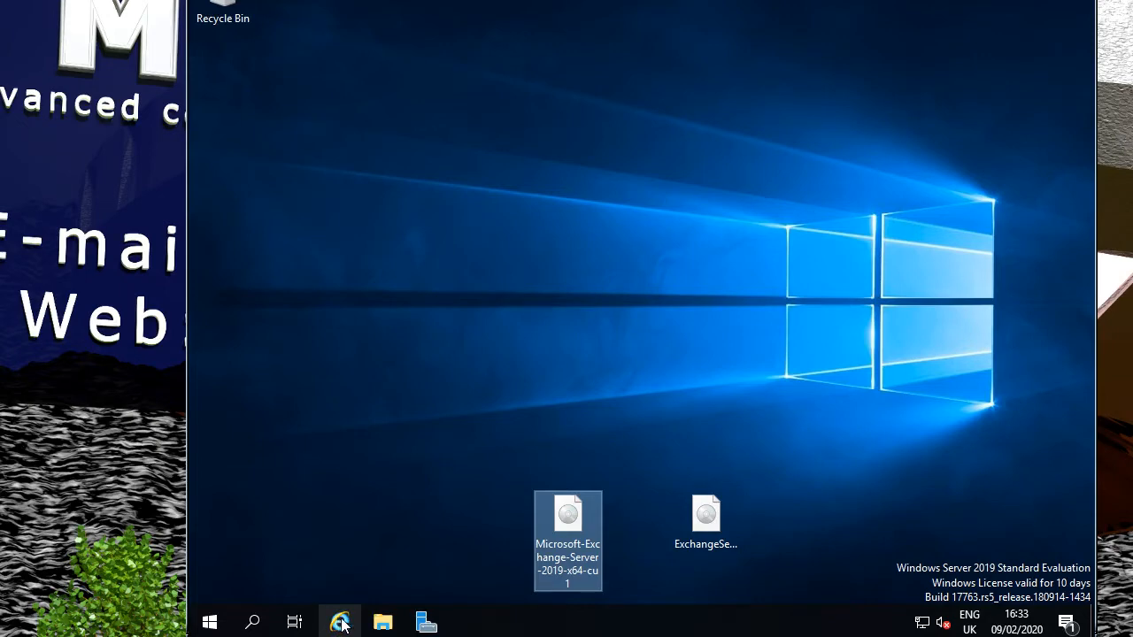
Launch Internet Explorer from the taskbar.
click(342, 624)
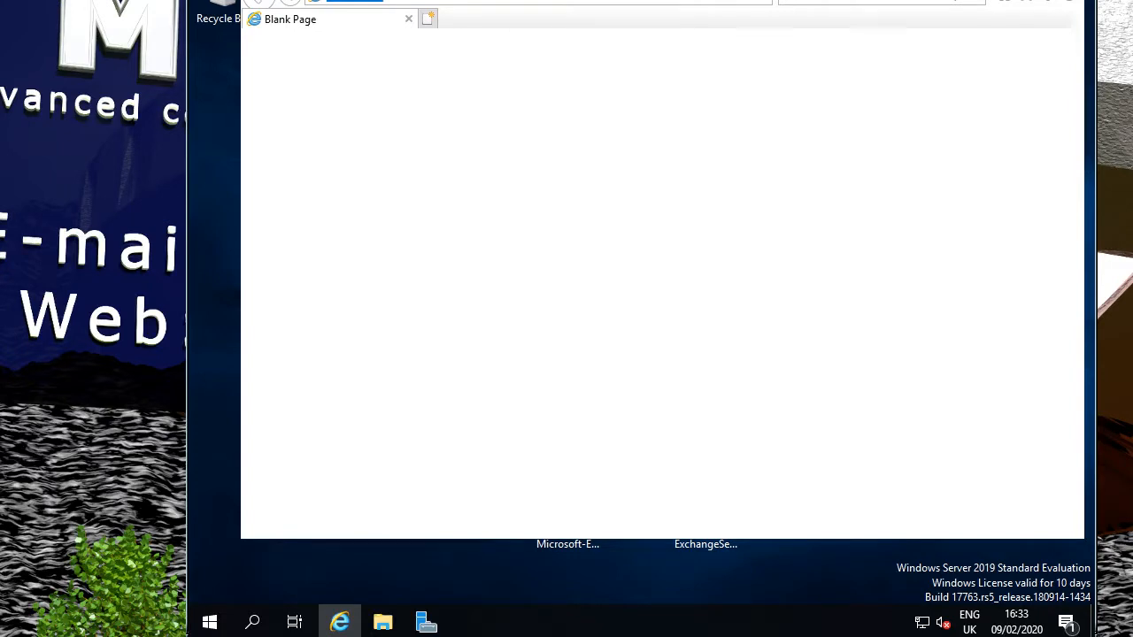
drag(678, 0, 676, 6)
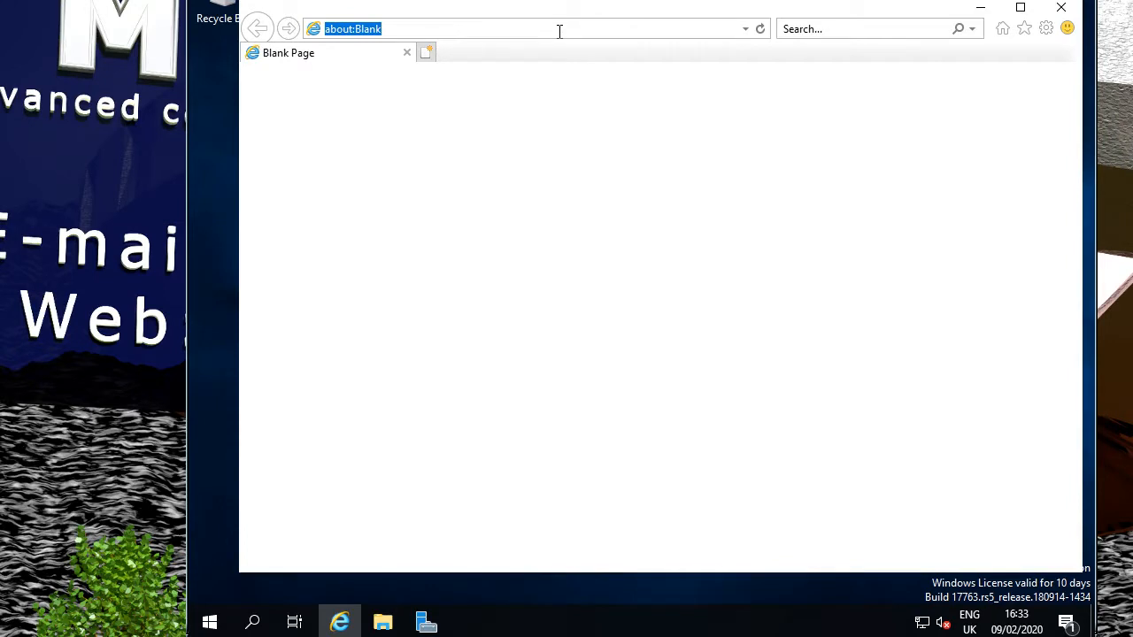
text(macpczone.co.uk/)
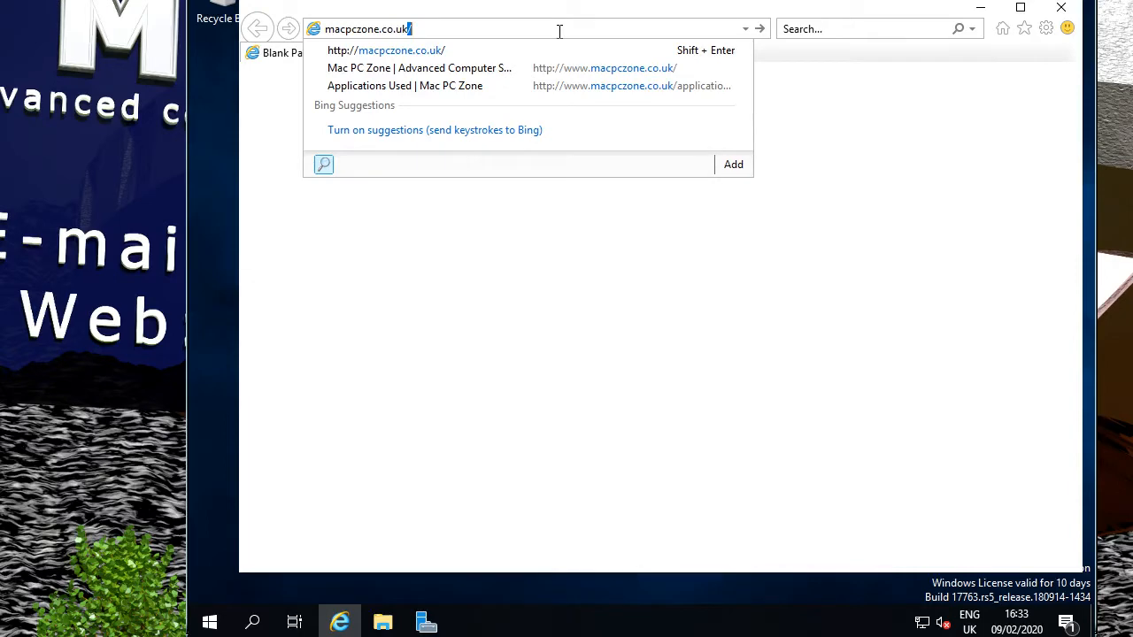
key(Return)
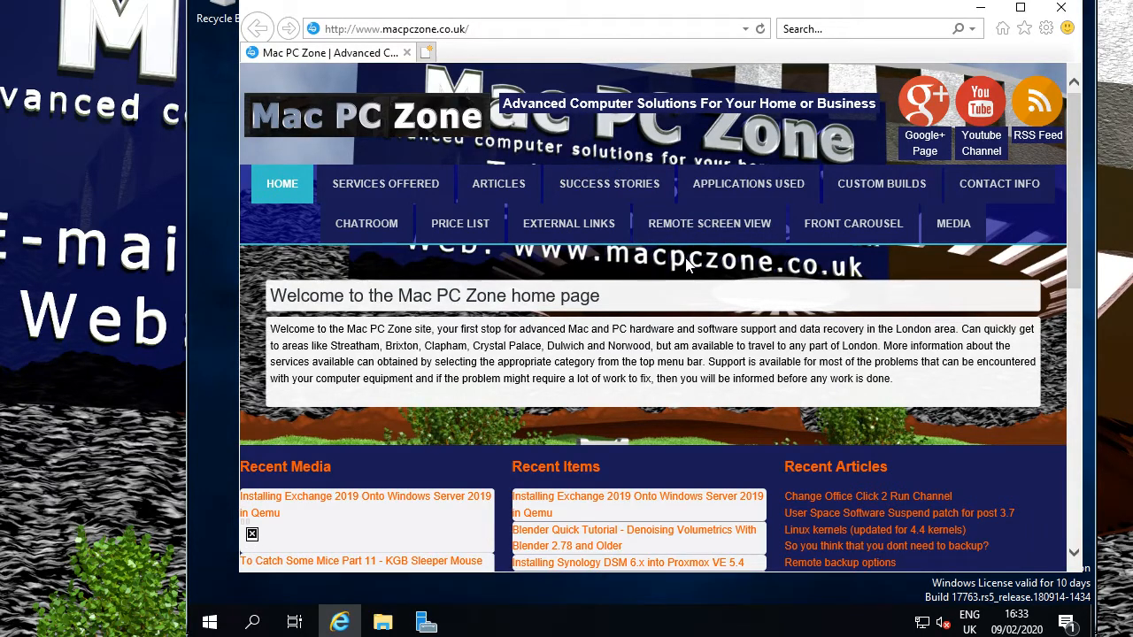
click(763, 194)
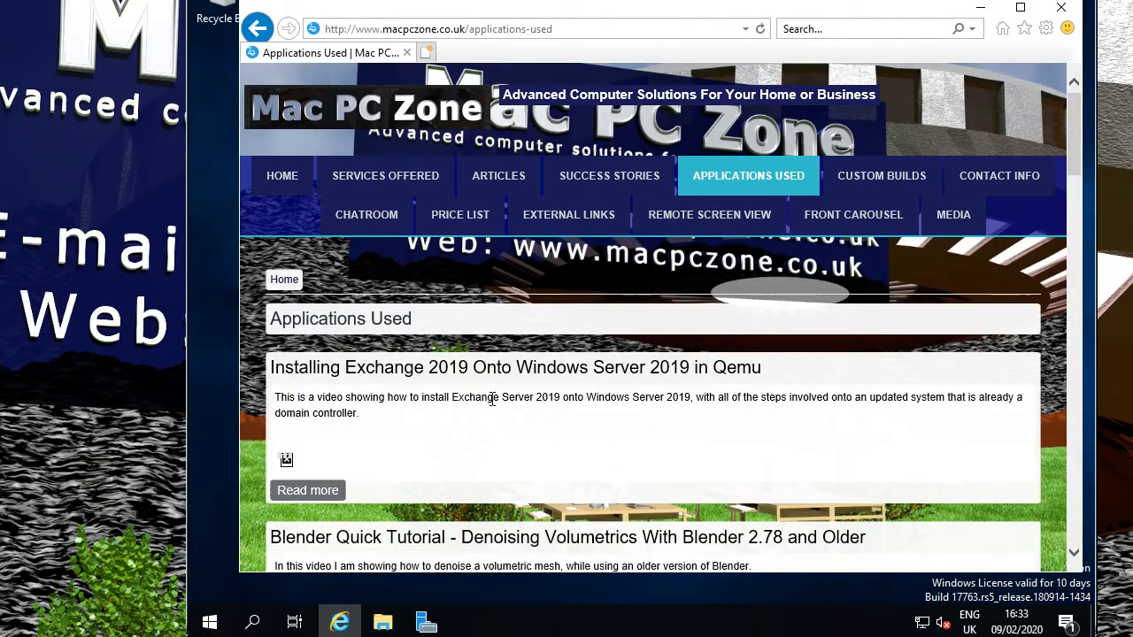
Open the Installing Exchange 2019 article past the security warning, read to its end, and select Firefox Setup.
scroll(540, 430, down, 5)
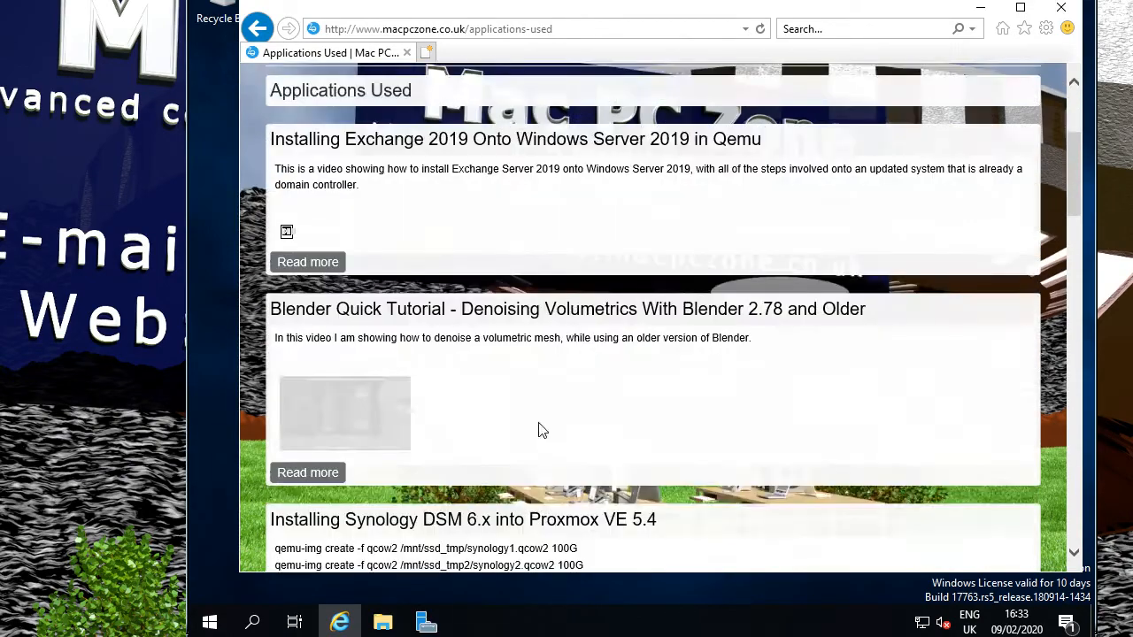
scroll(540, 430, up, 5)
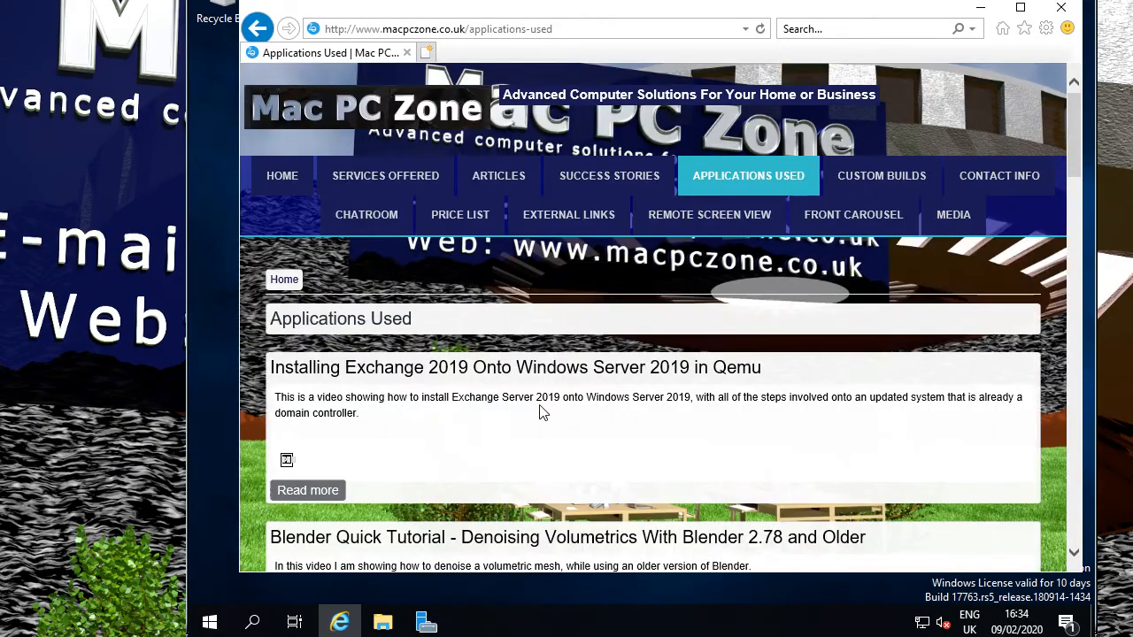
click(541, 374)
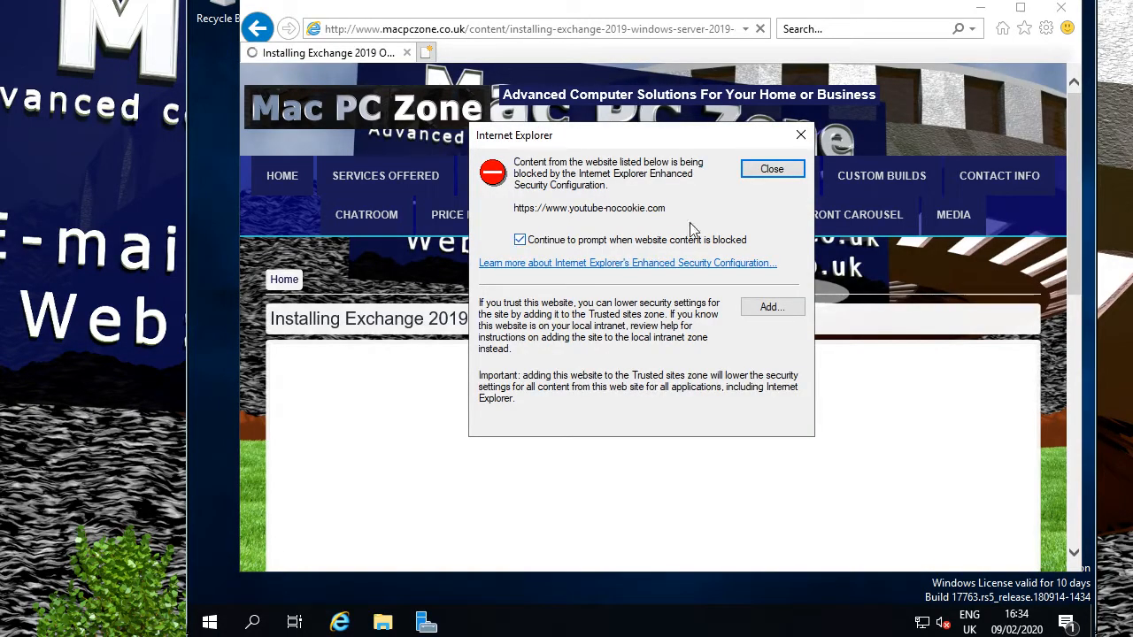
click(769, 174)
scroll(691, 400, down, 3)
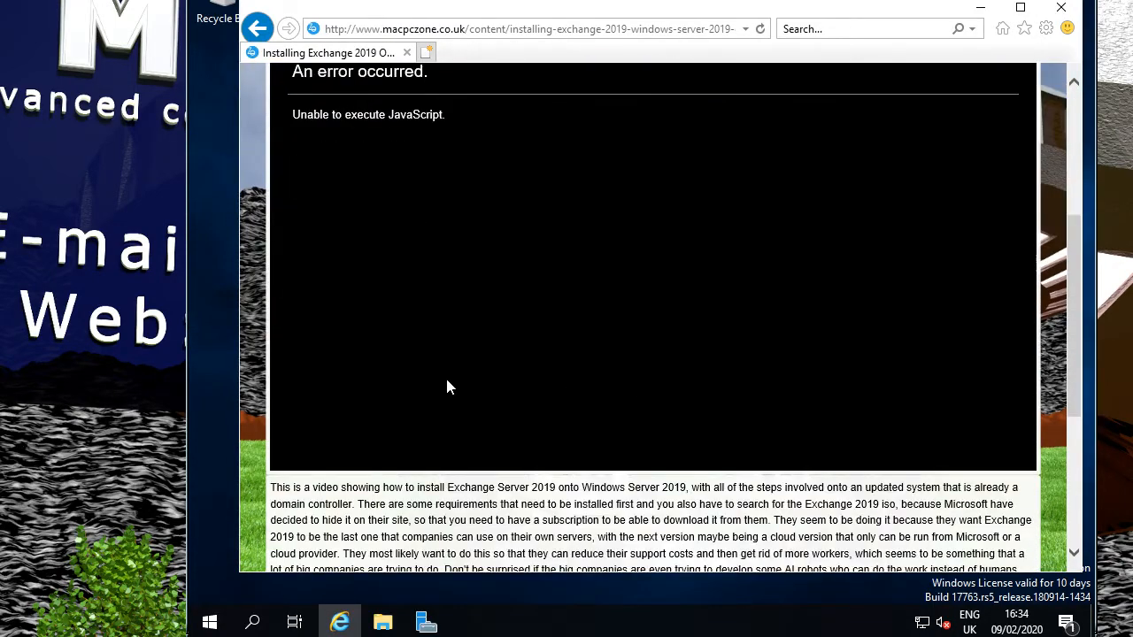
scroll(447, 387, down, 3)
scroll(576, 359, down, 1)
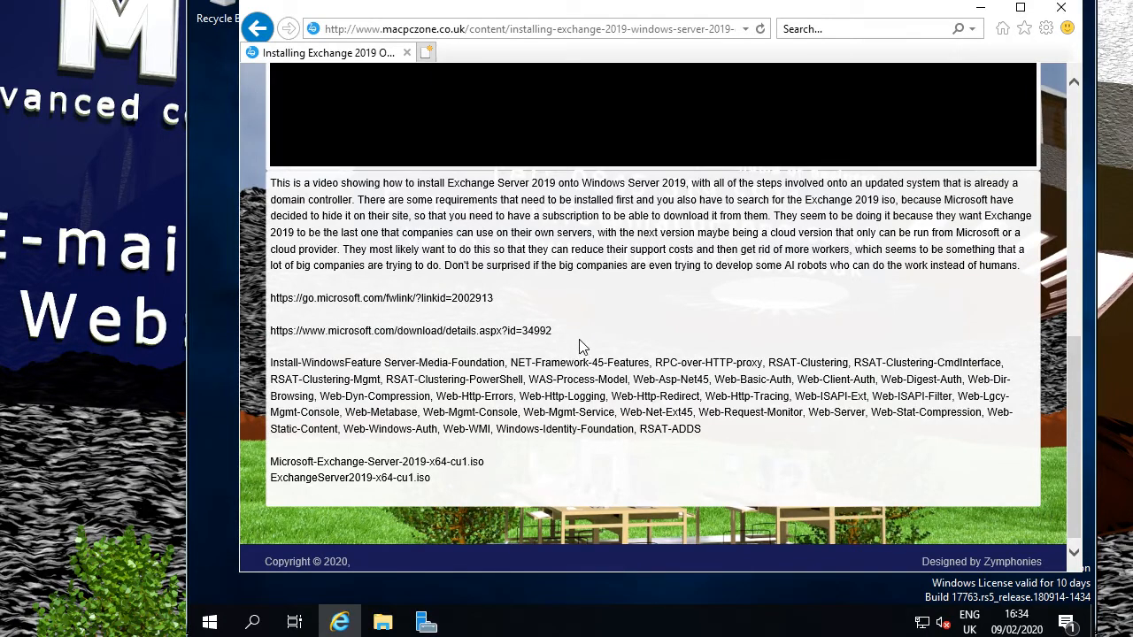
scroll(540, 322, down, 1)
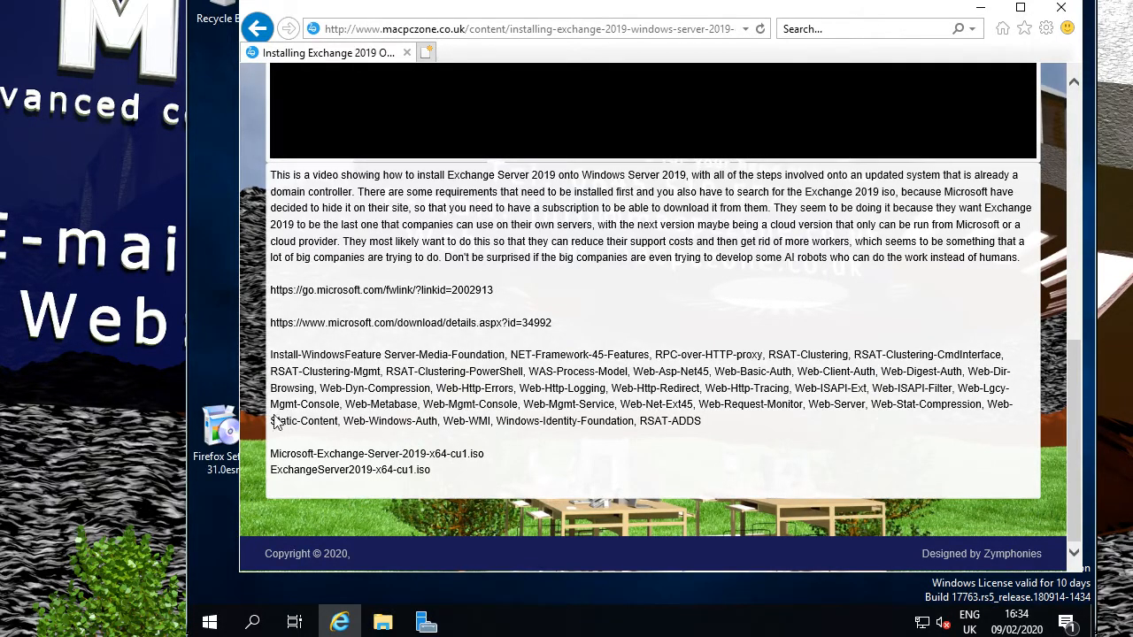
click(224, 429)
Custom-install Firefox to the default folder without the Maintenance Service, keeping both shortcuts.
double_click(224, 429)
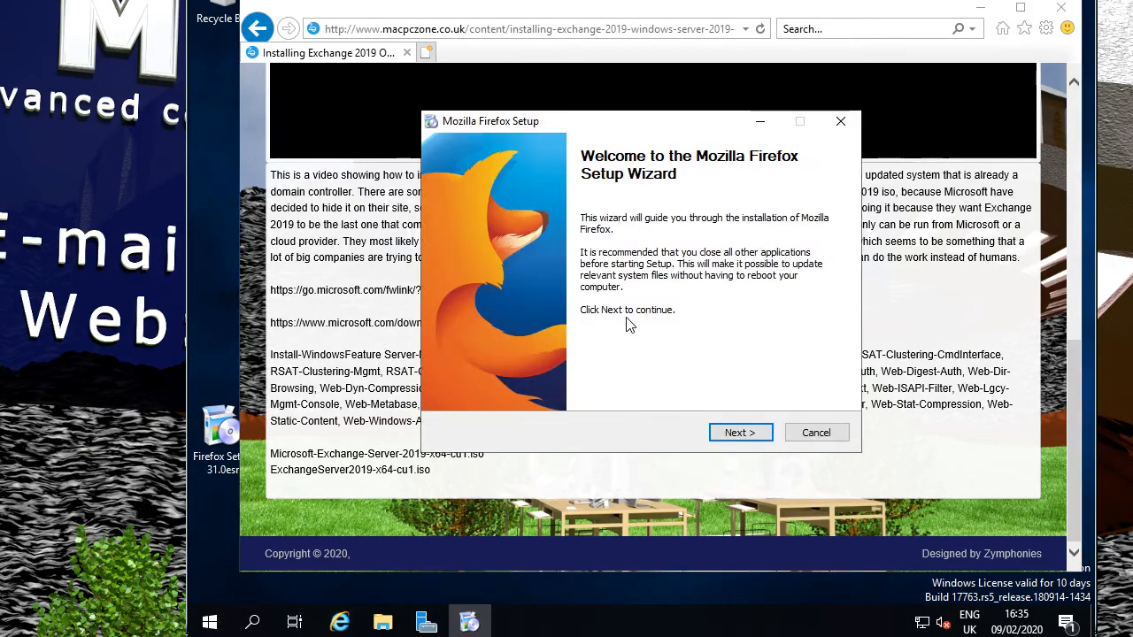
click(758, 435)
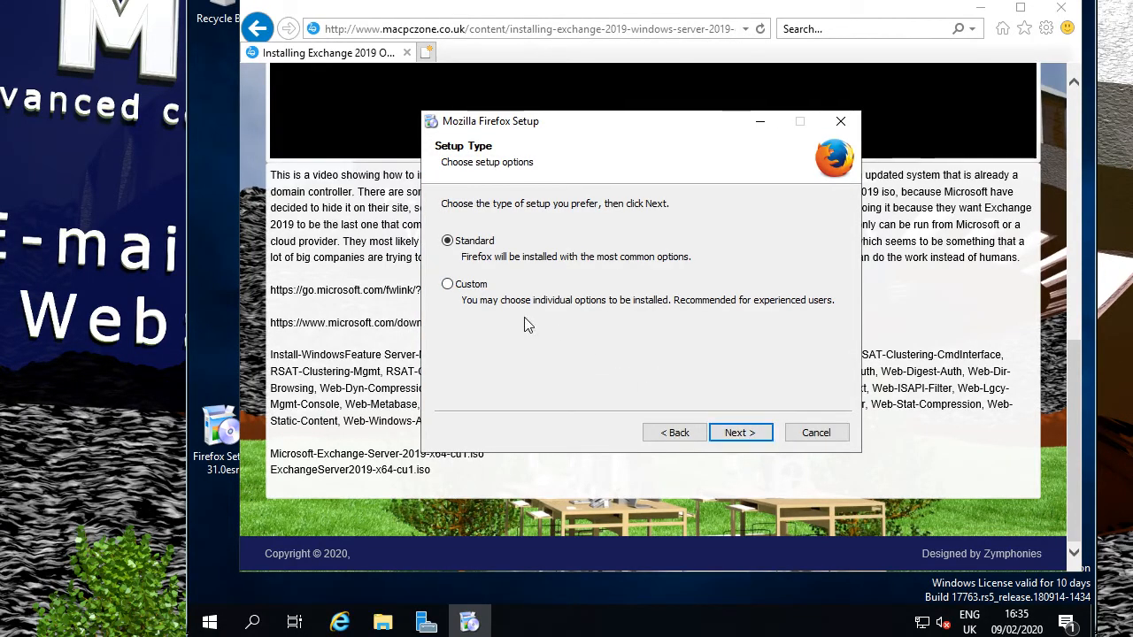
click(465, 286)
click(738, 433)
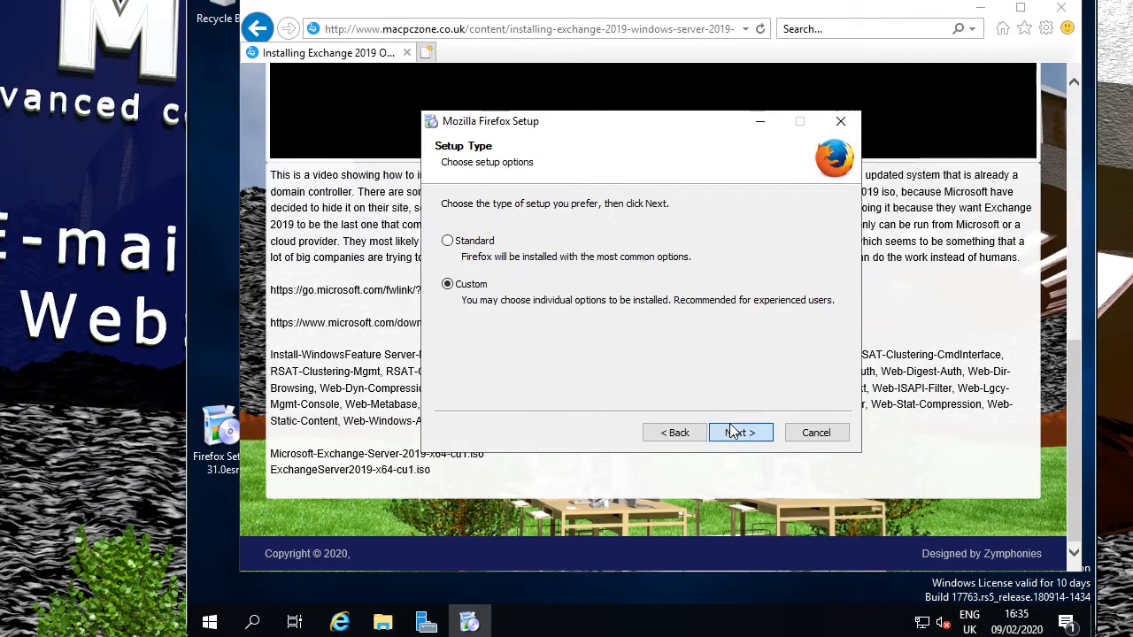
click(737, 433)
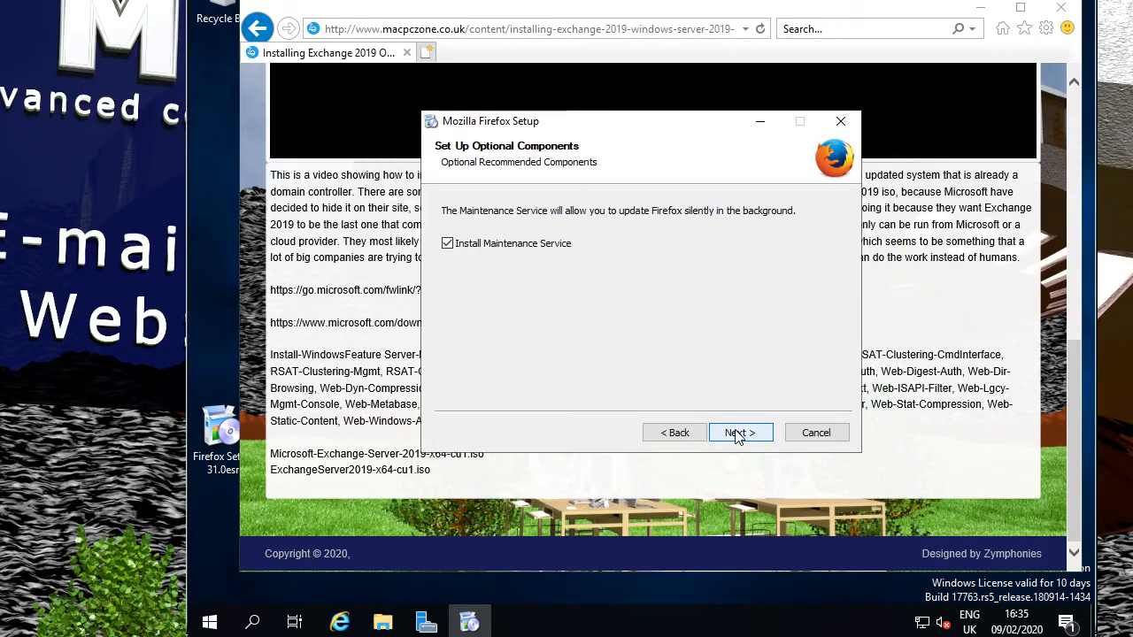
click(541, 246)
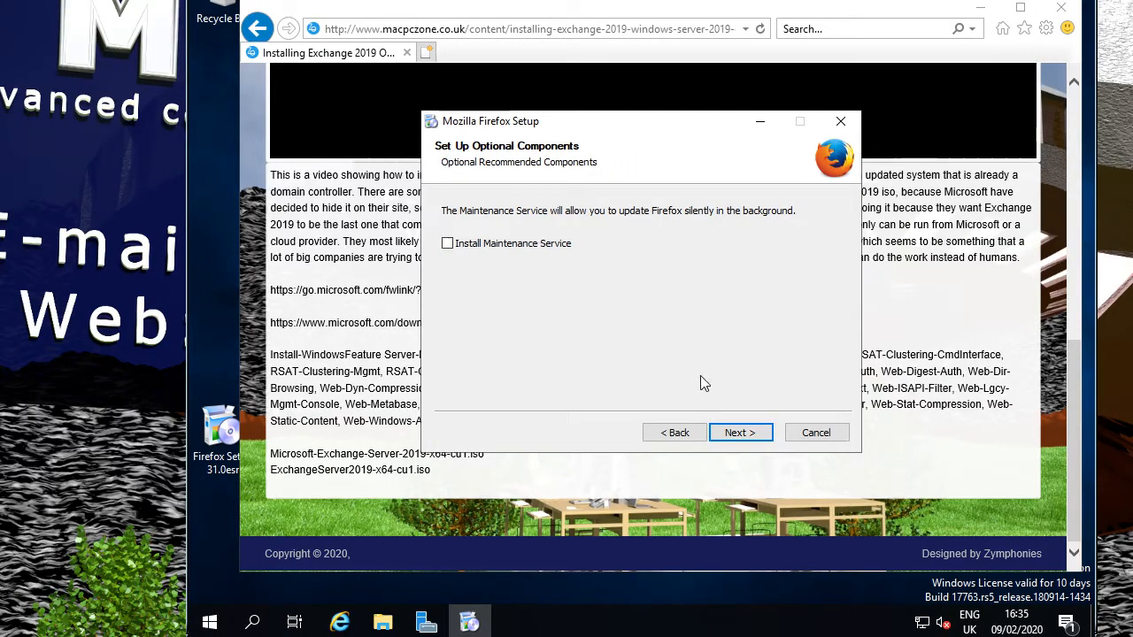
click(733, 433)
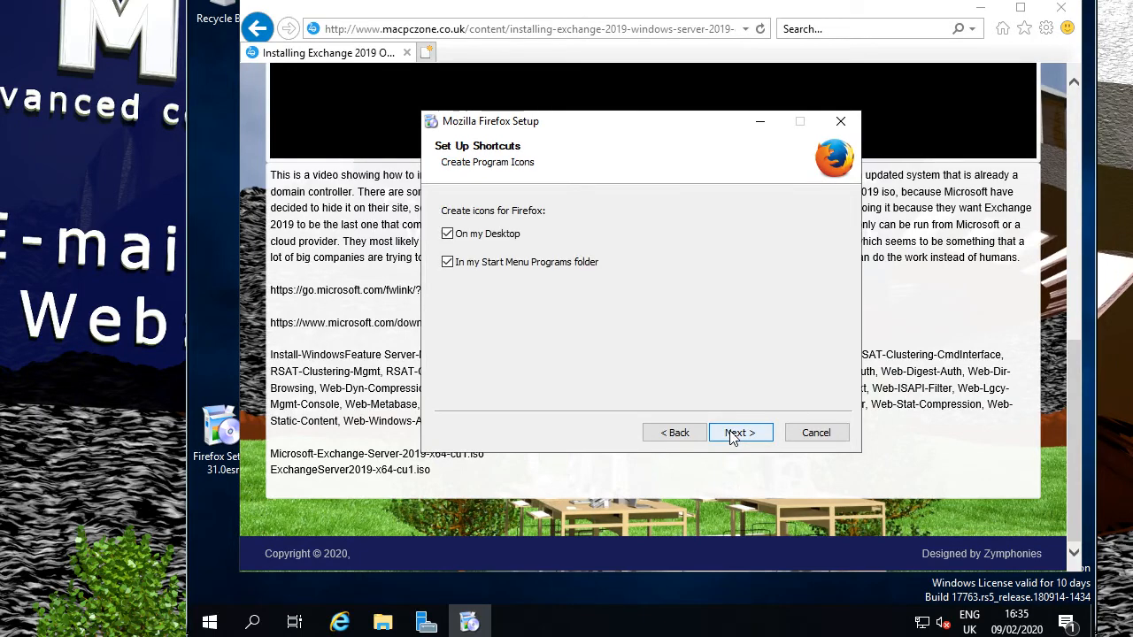
click(732, 435)
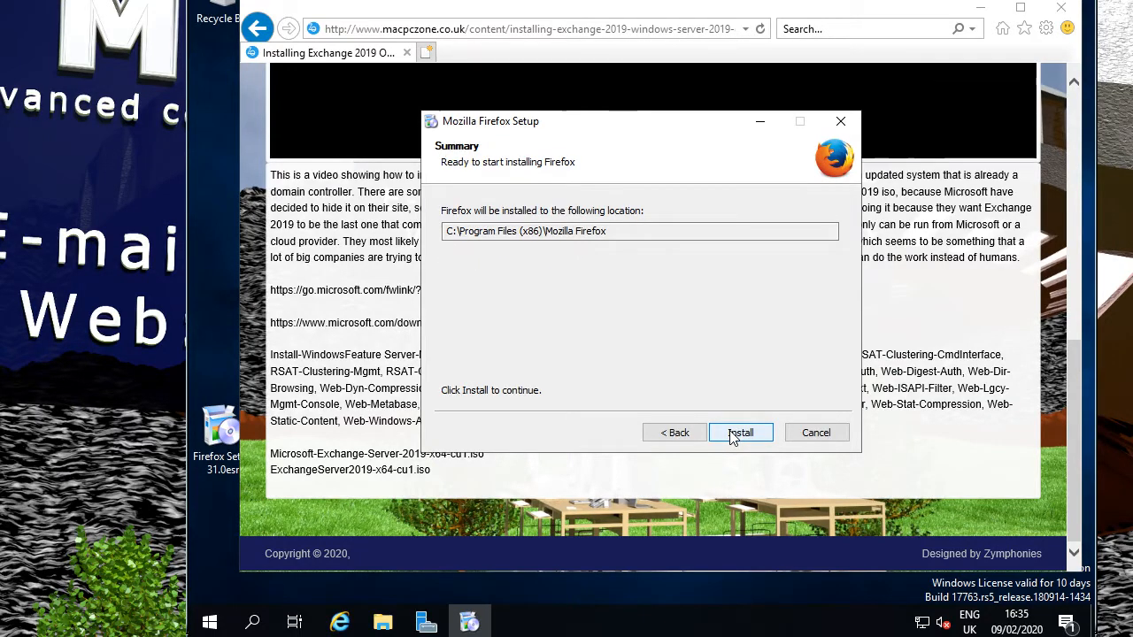
click(735, 433)
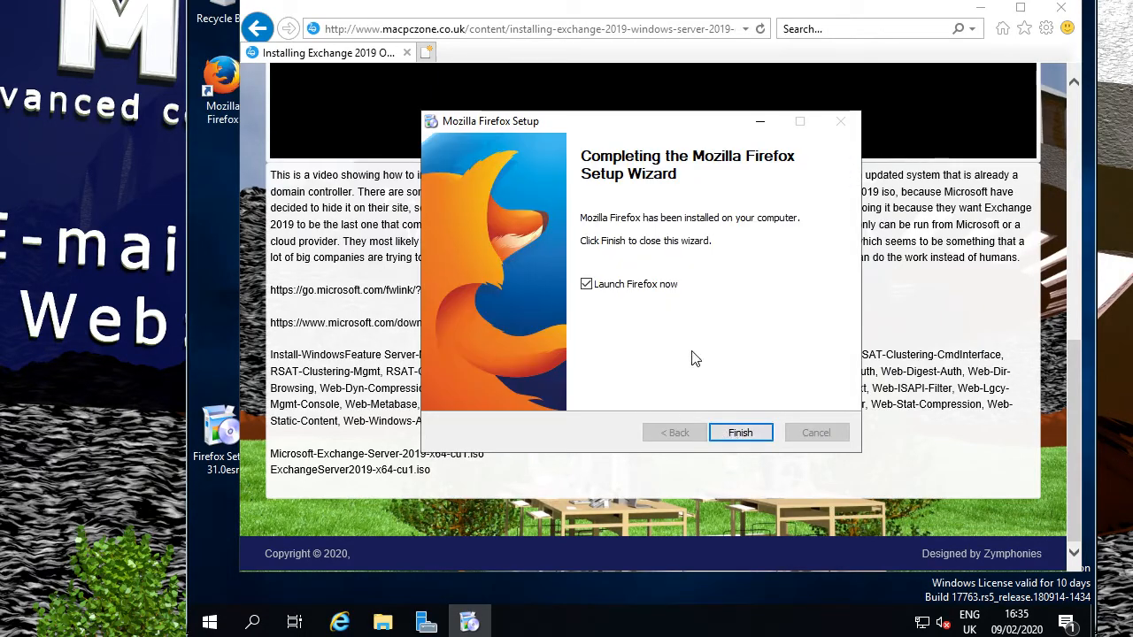
click(740, 433)
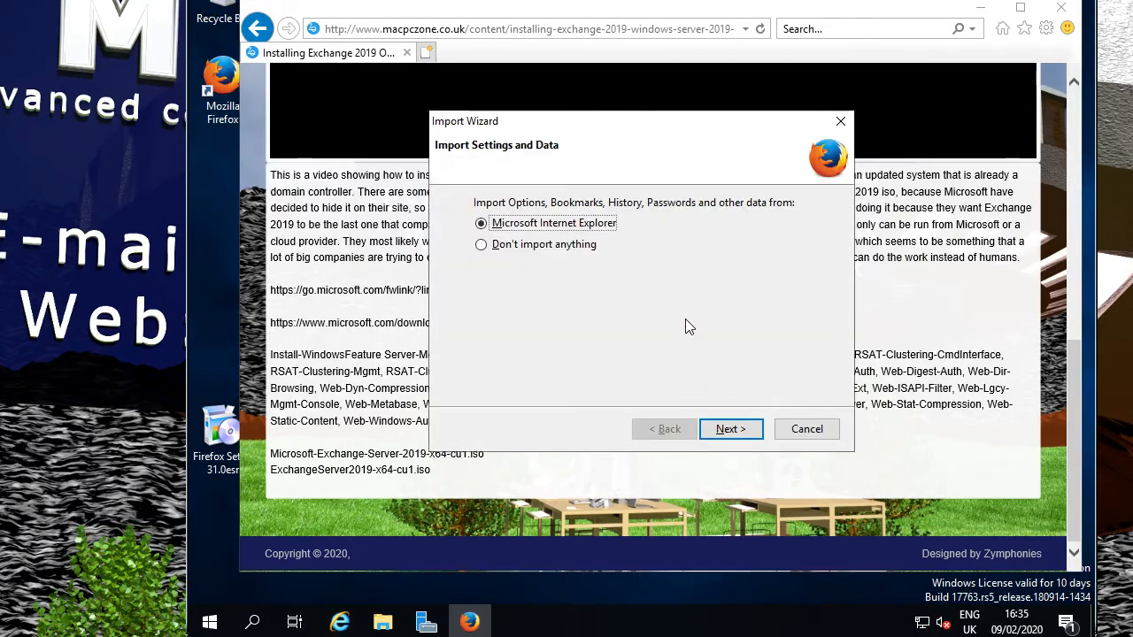
Skip importing browser data, decline Firefox as default browser, close its Start Page, and return to IE.
click(567, 245)
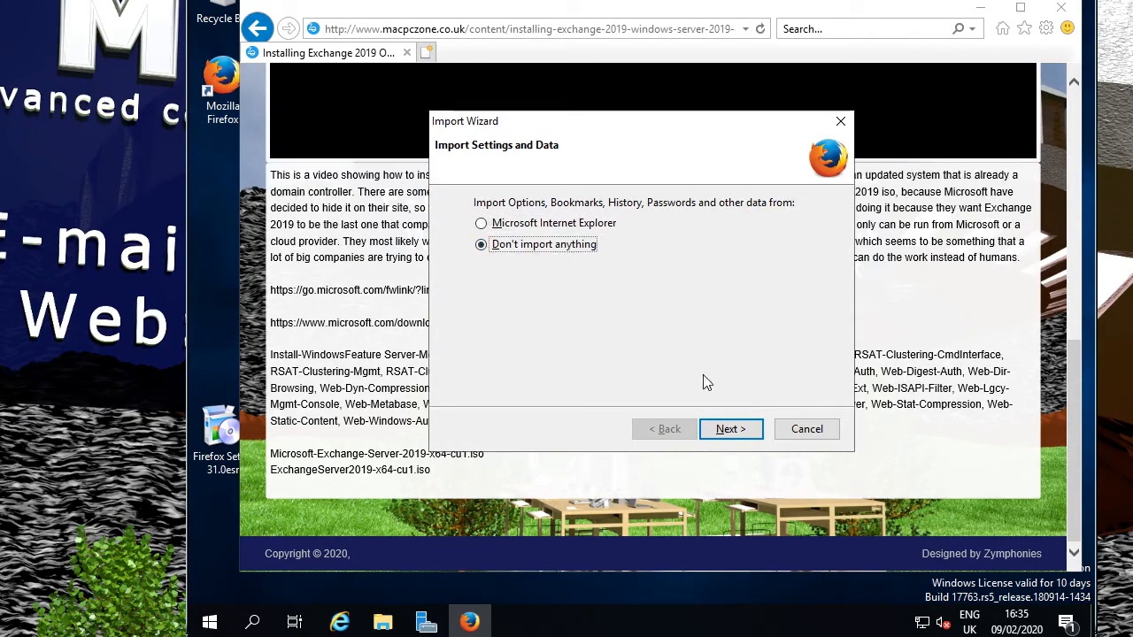
click(727, 429)
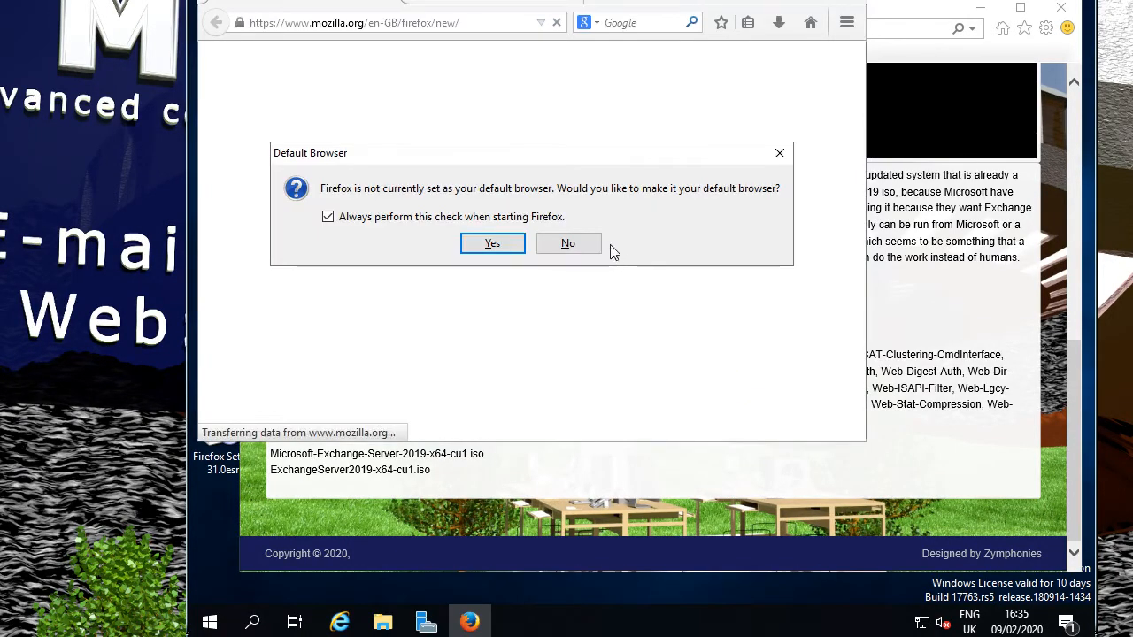
click(449, 217)
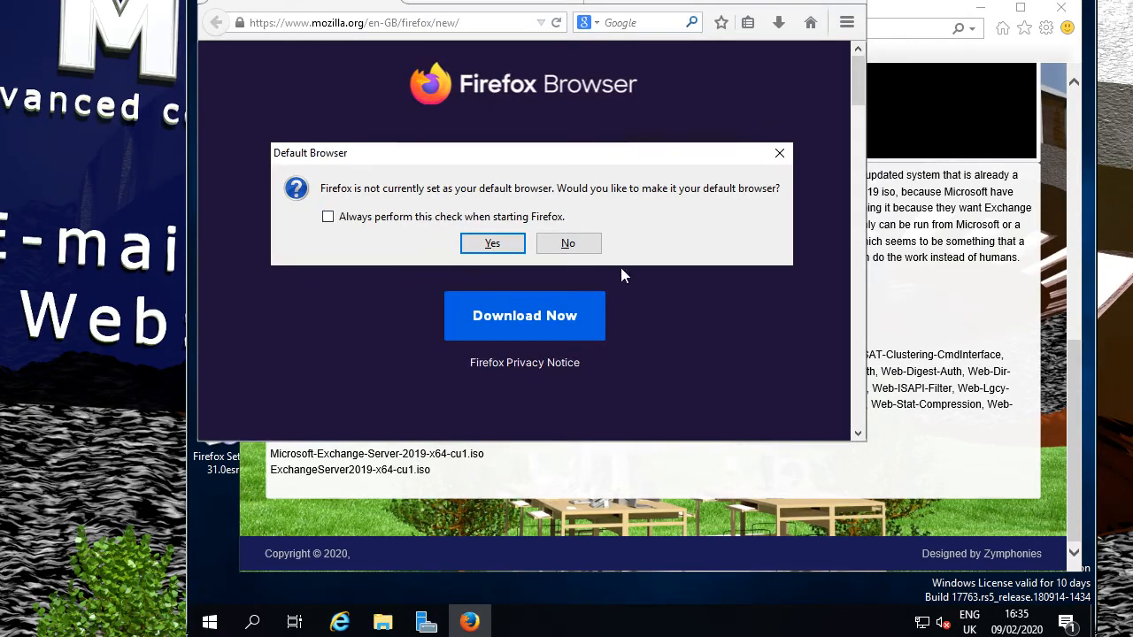
click(567, 244)
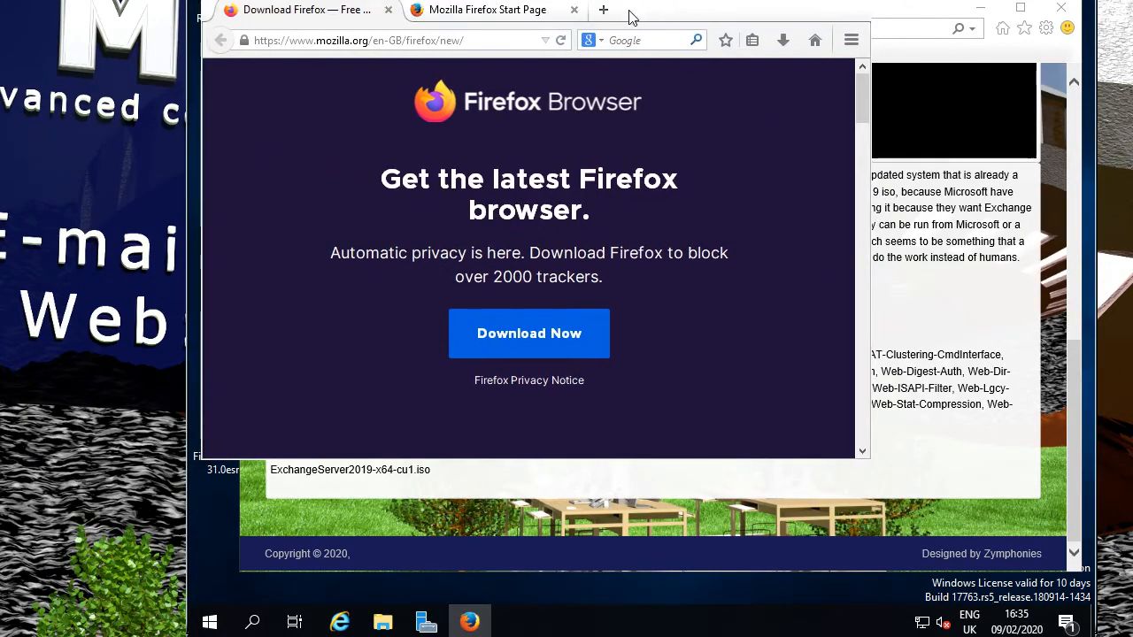
click(573, 10)
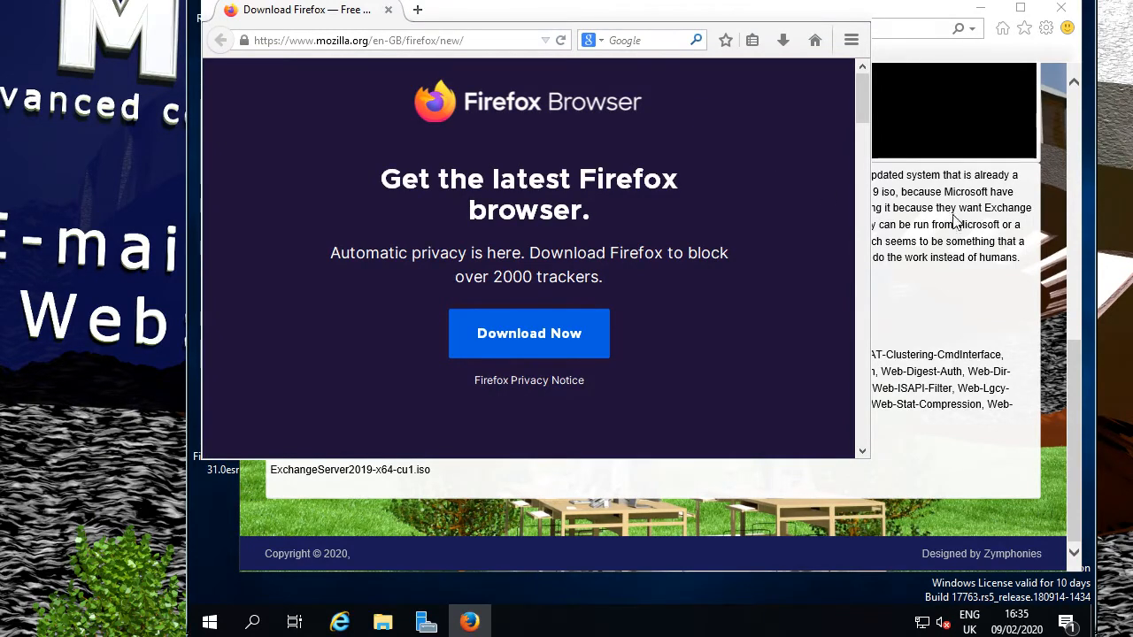
click(1030, 346)
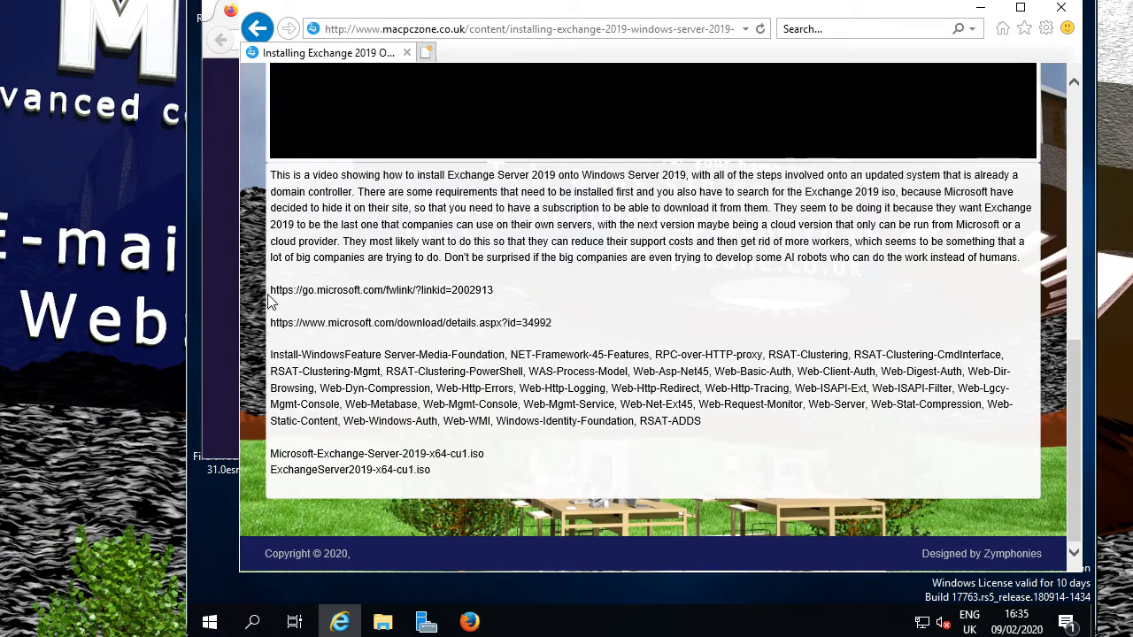
Copy the guide's first Microsoft download link into Firefox and load the Visual C++ 2013 page.
drag(271, 290, 498, 299)
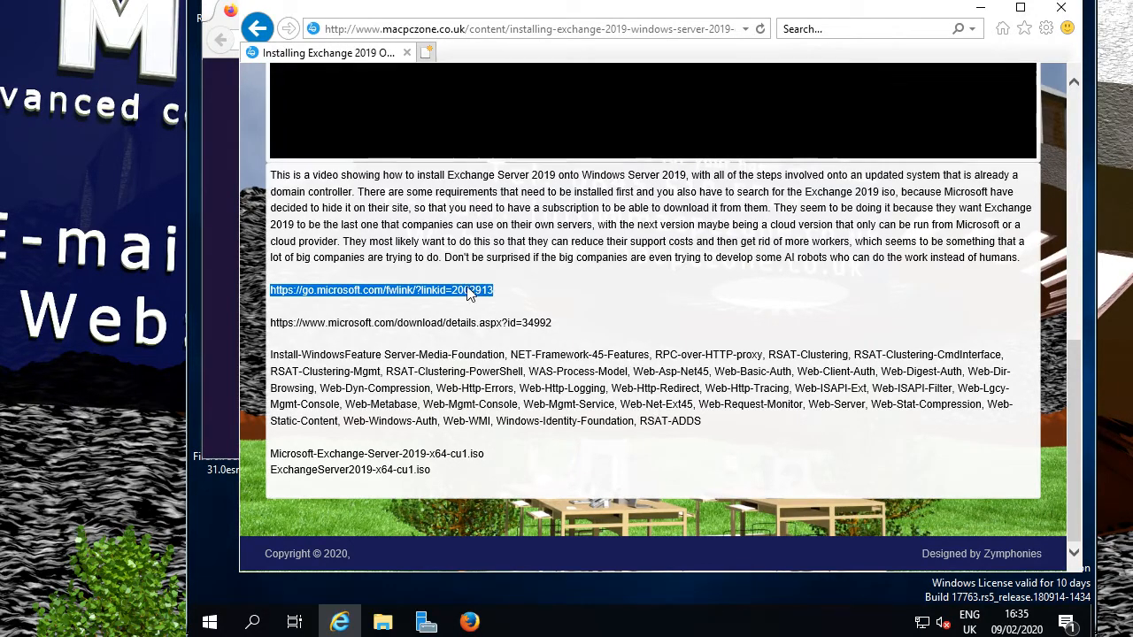
right_click(468, 290)
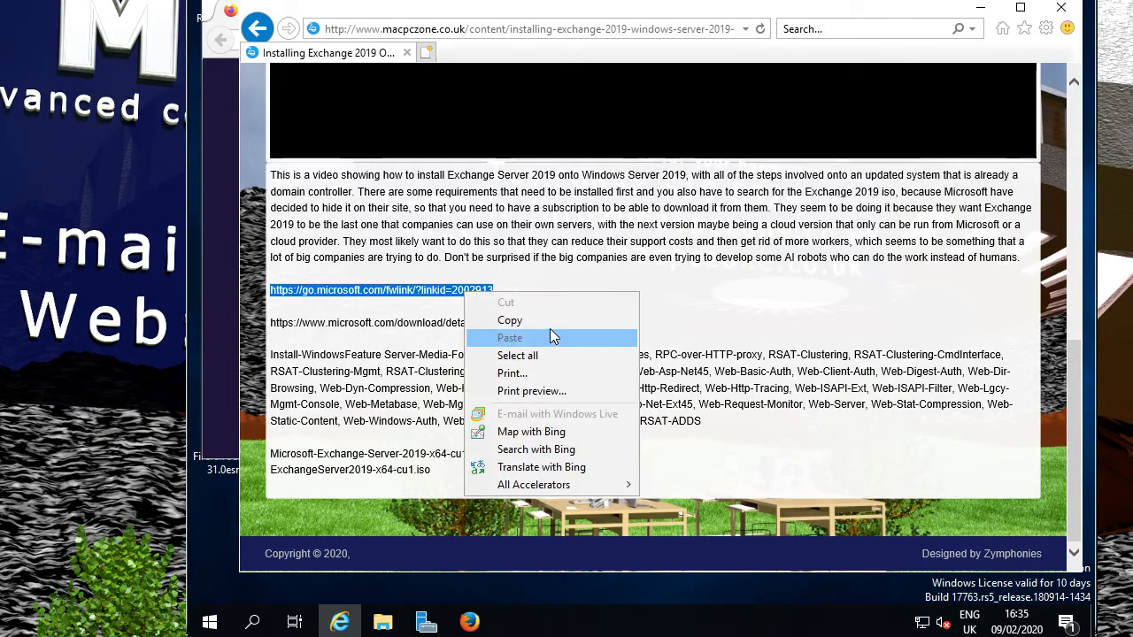
click(522, 320)
click(469, 622)
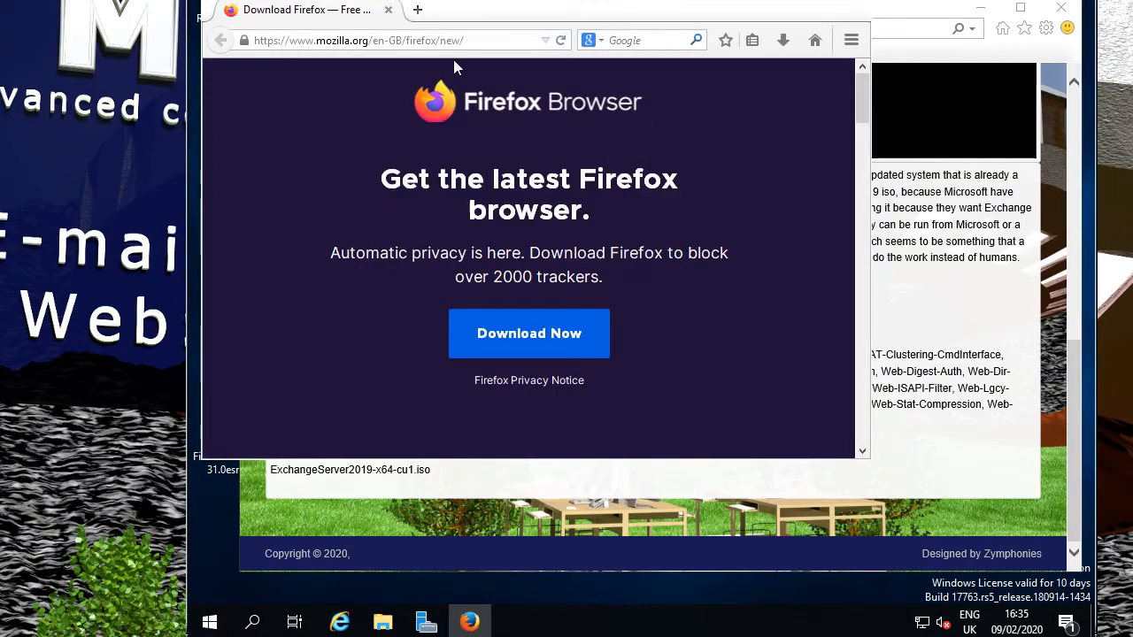
drag(465, 40, 239, 37)
right_click(347, 40)
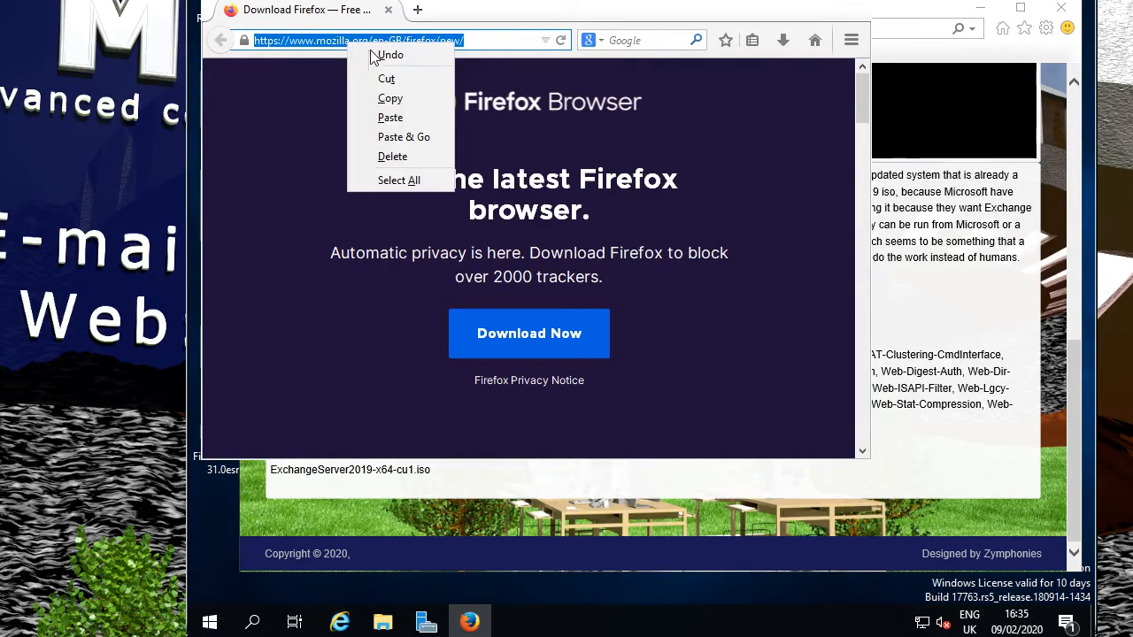
click(390, 118)
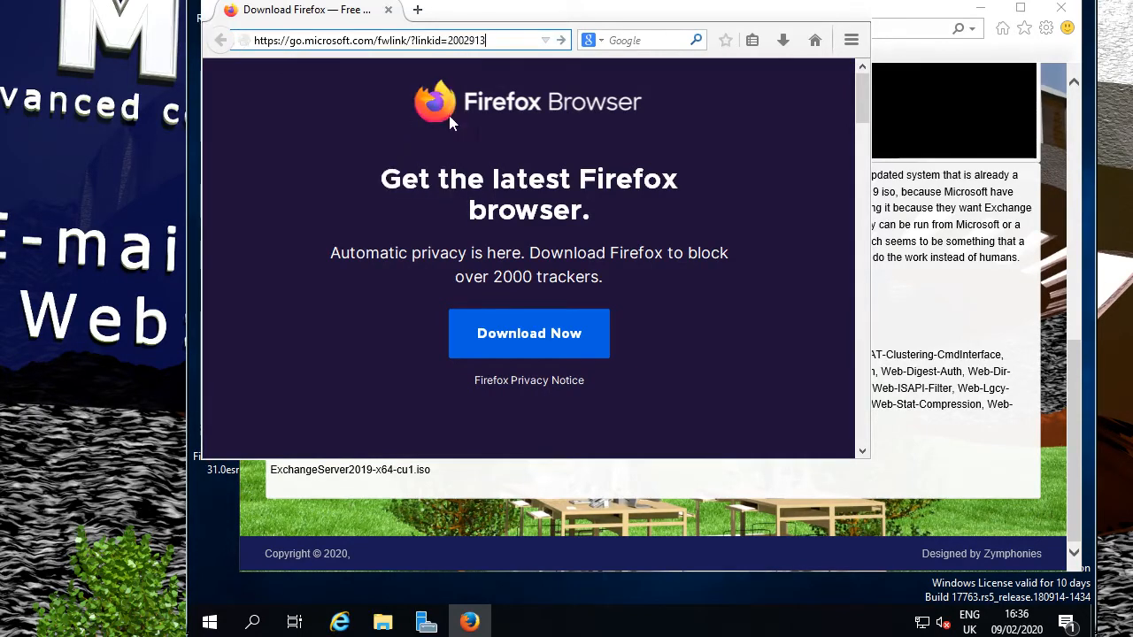
key(Return)
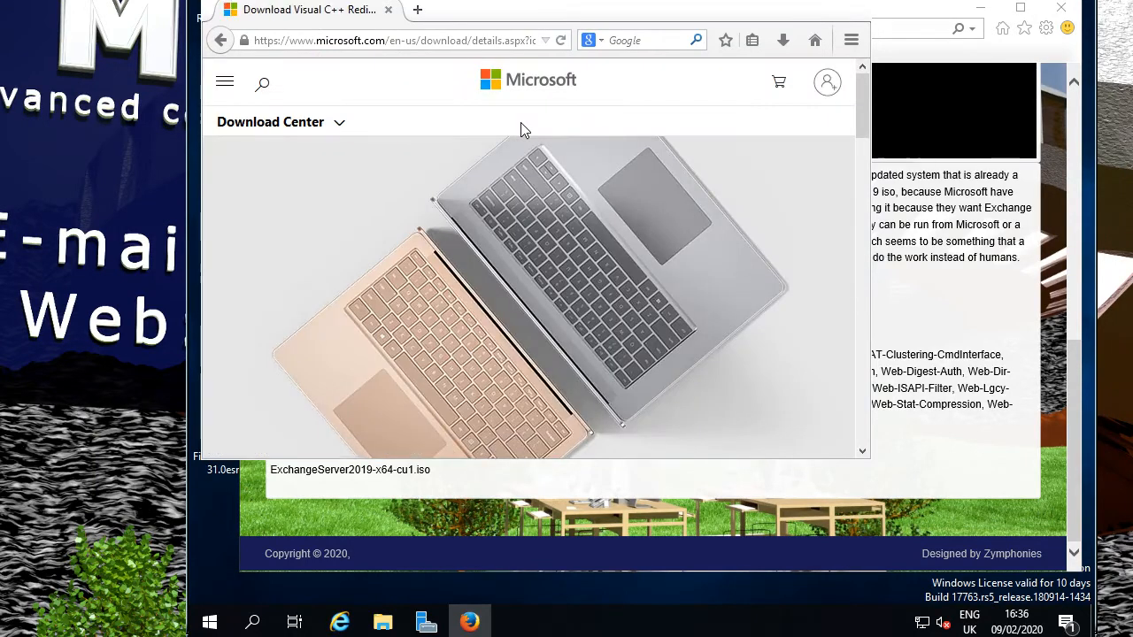
Download and save vcredist_x64.exe (6.9 MB) from the Visual C++ 2013 Redistributable page.
scroll(673, 292, down, 5)
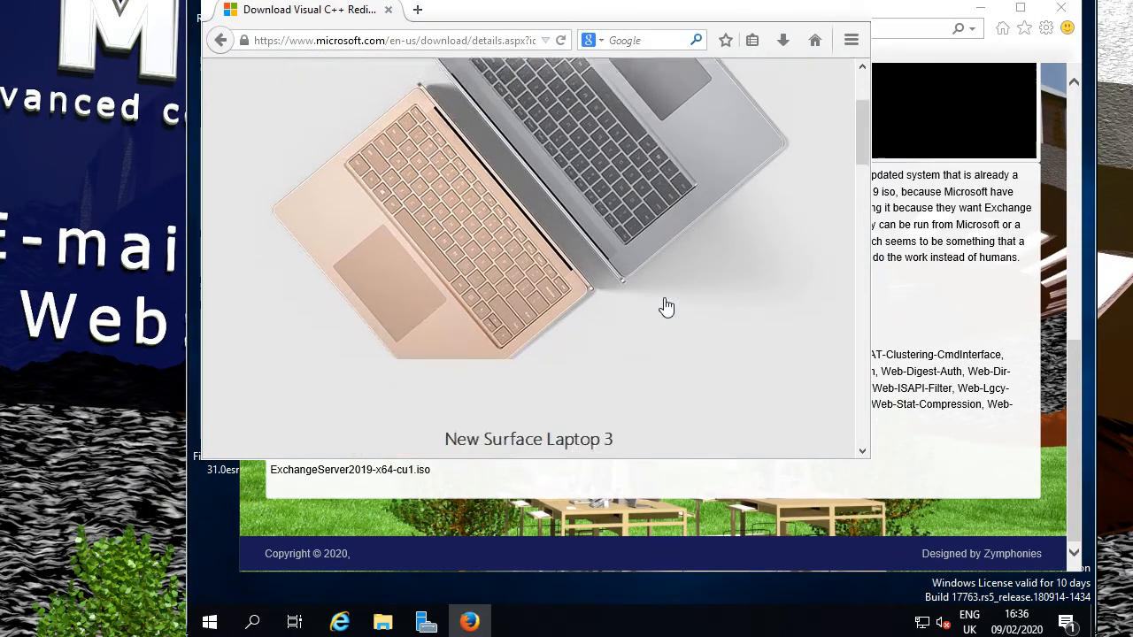
scroll(666, 301, down, 4)
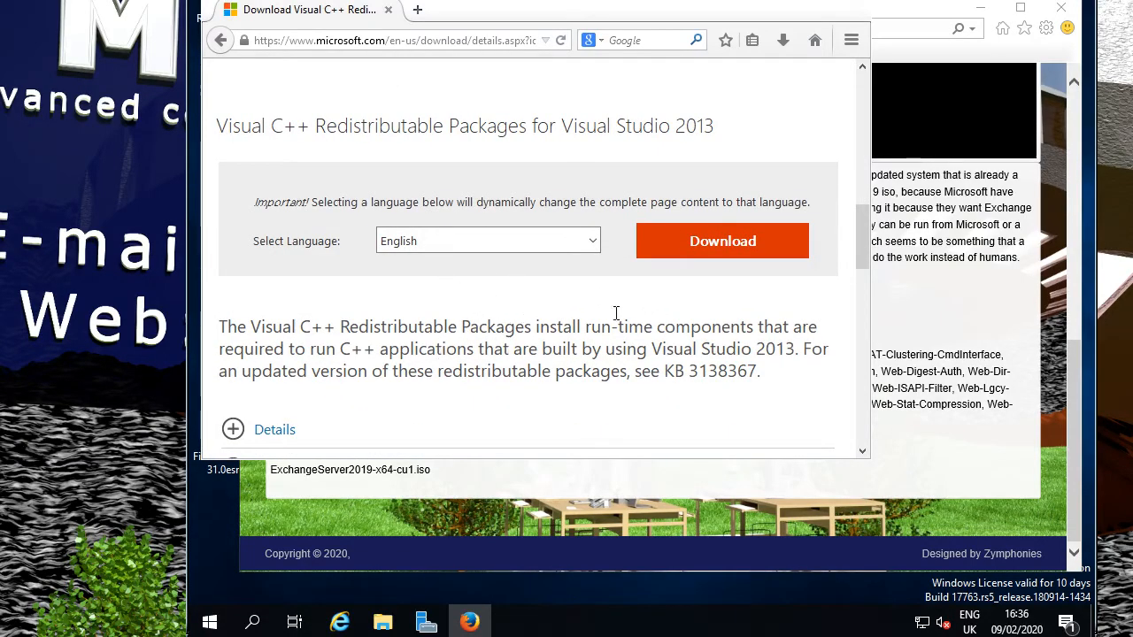
click(699, 248)
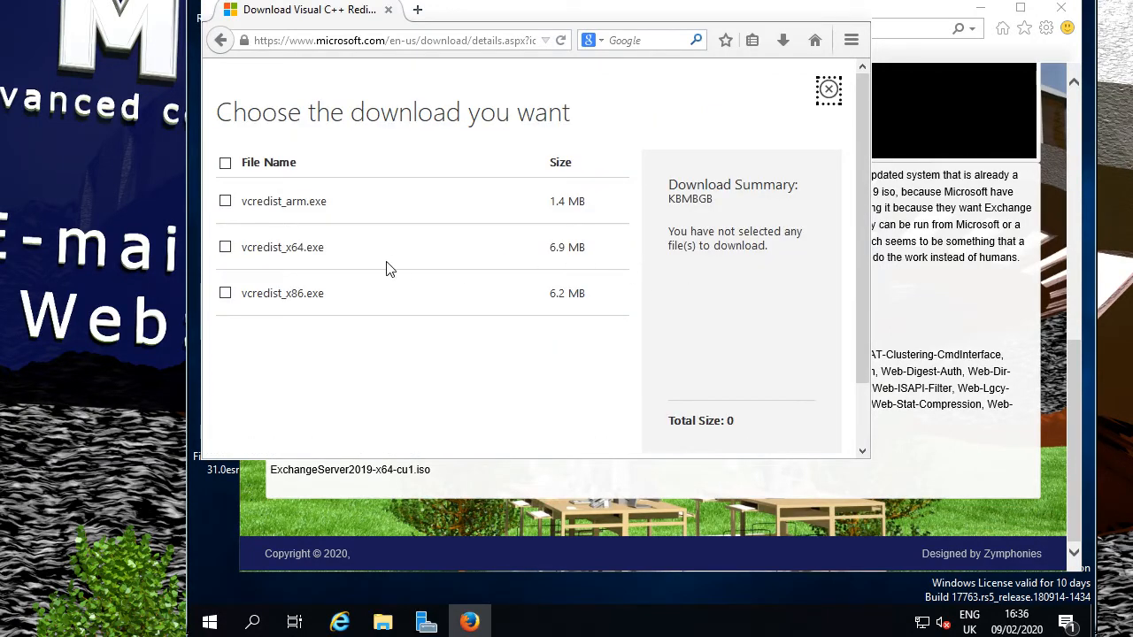
click(224, 248)
scroll(735, 363, down, 2)
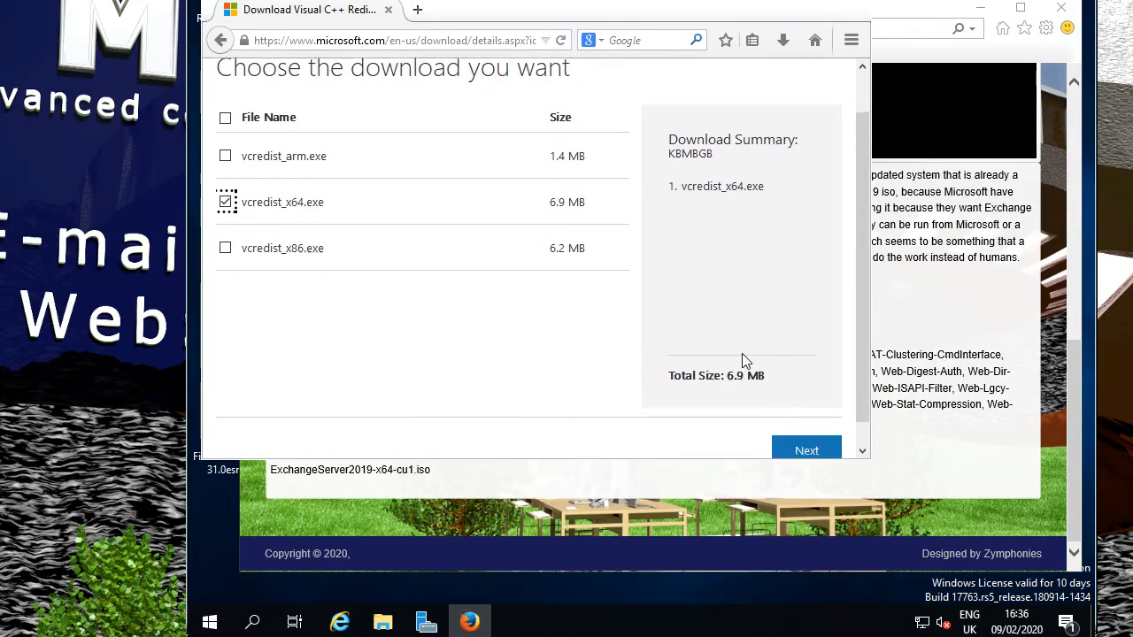
click(805, 429)
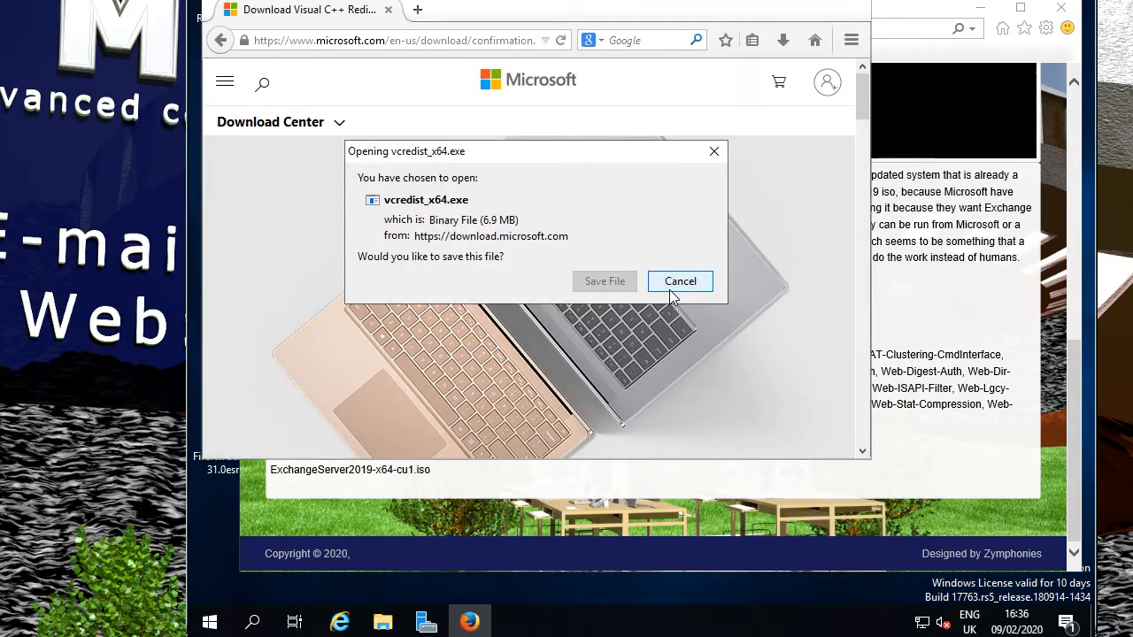
click(617, 282)
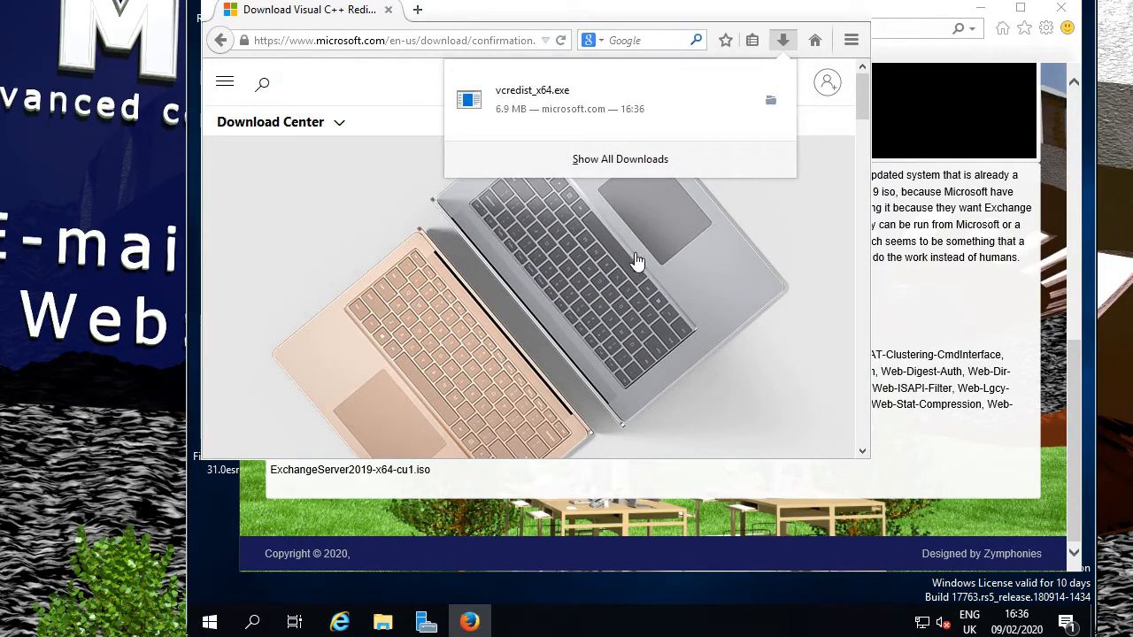
Install Visual C++ 2013 x64 redistributable 12.0.30501 from vcredist_x64.exe, then return to the IE guide.
click(503, 111)
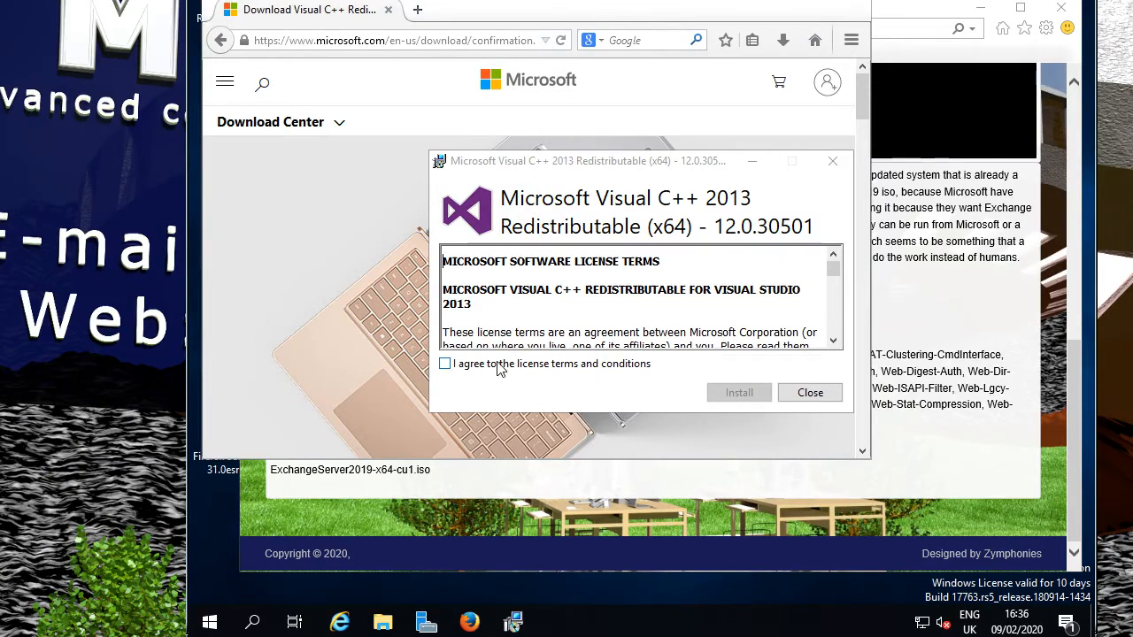
click(496, 364)
click(739, 393)
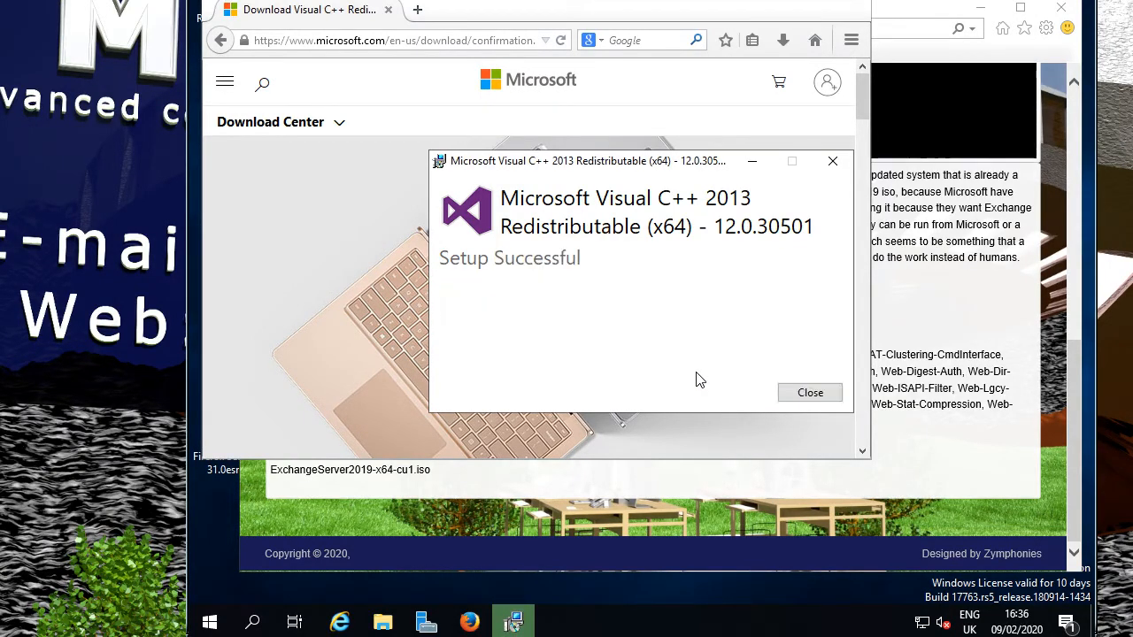
click(810, 393)
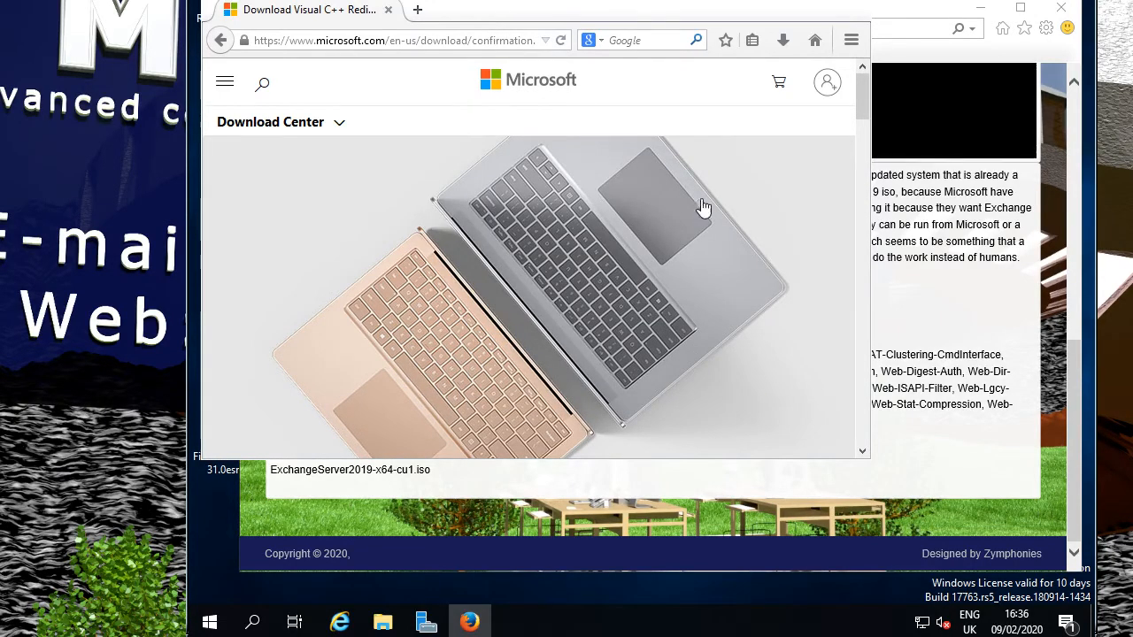
click(917, 303)
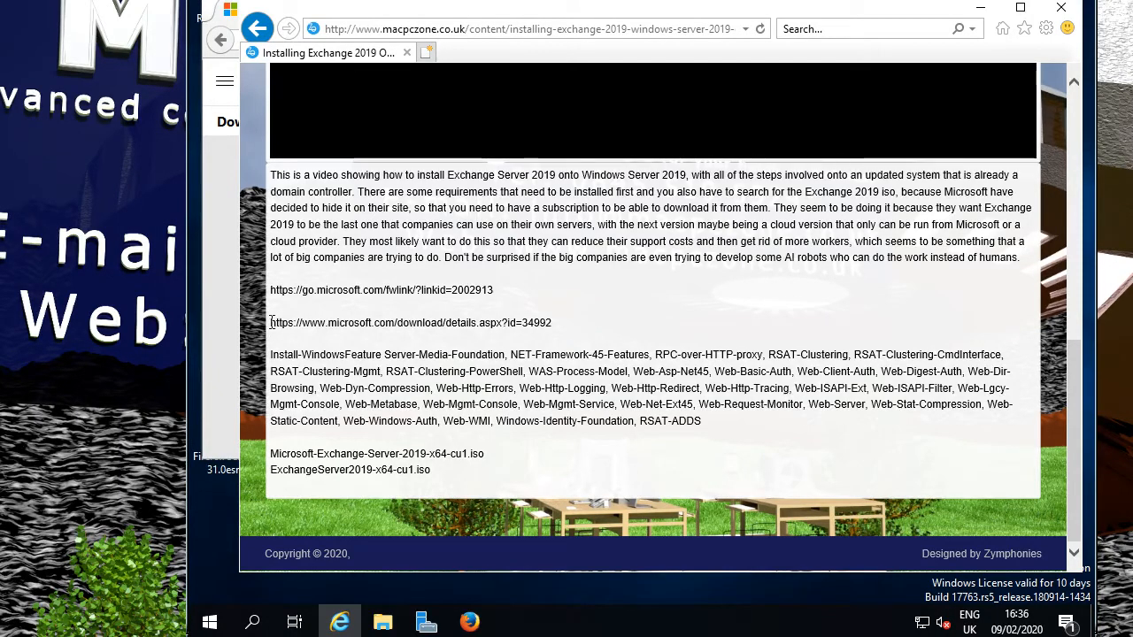
Copy the guide's second link, details.aspx?id=34992, and go back to Firefox.
drag(271, 324, 584, 339)
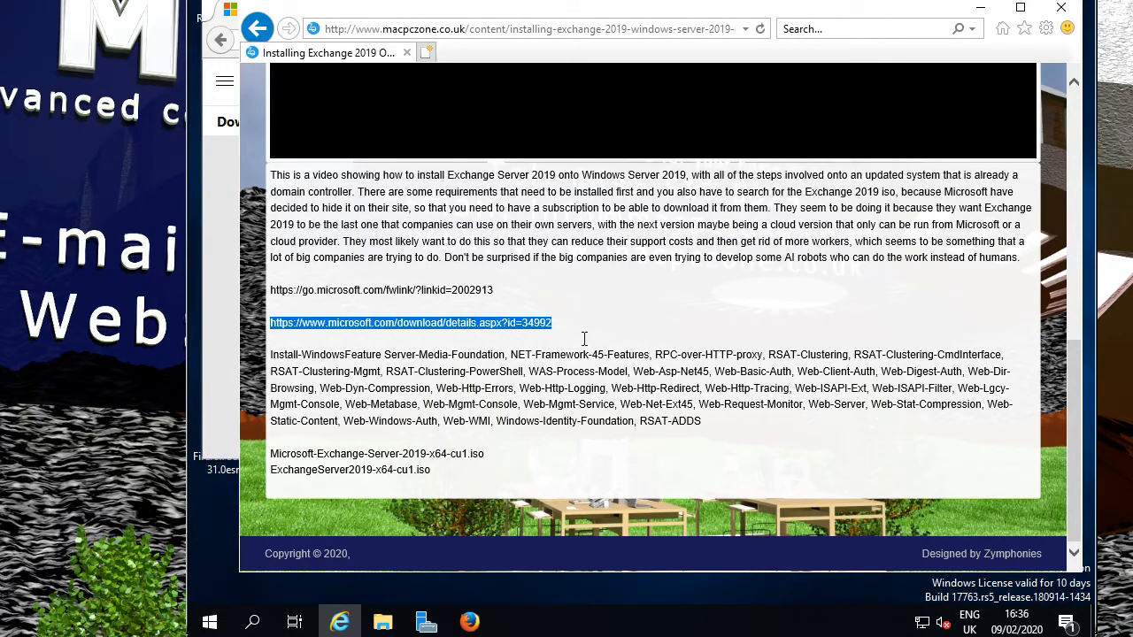
right_click(478, 325)
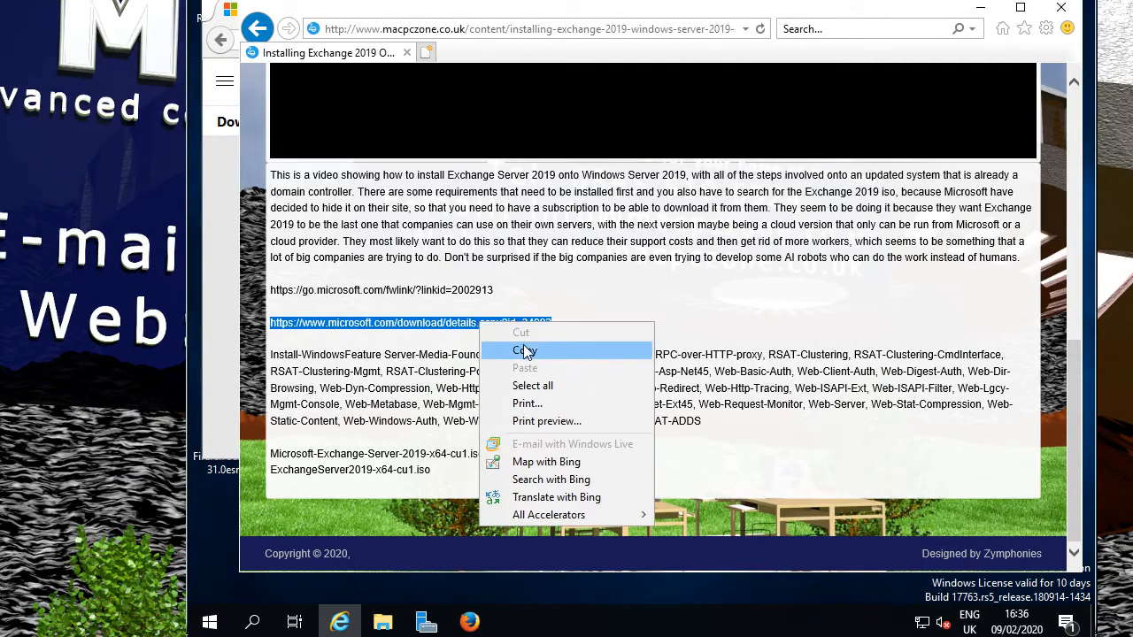
click(512, 351)
click(215, 335)
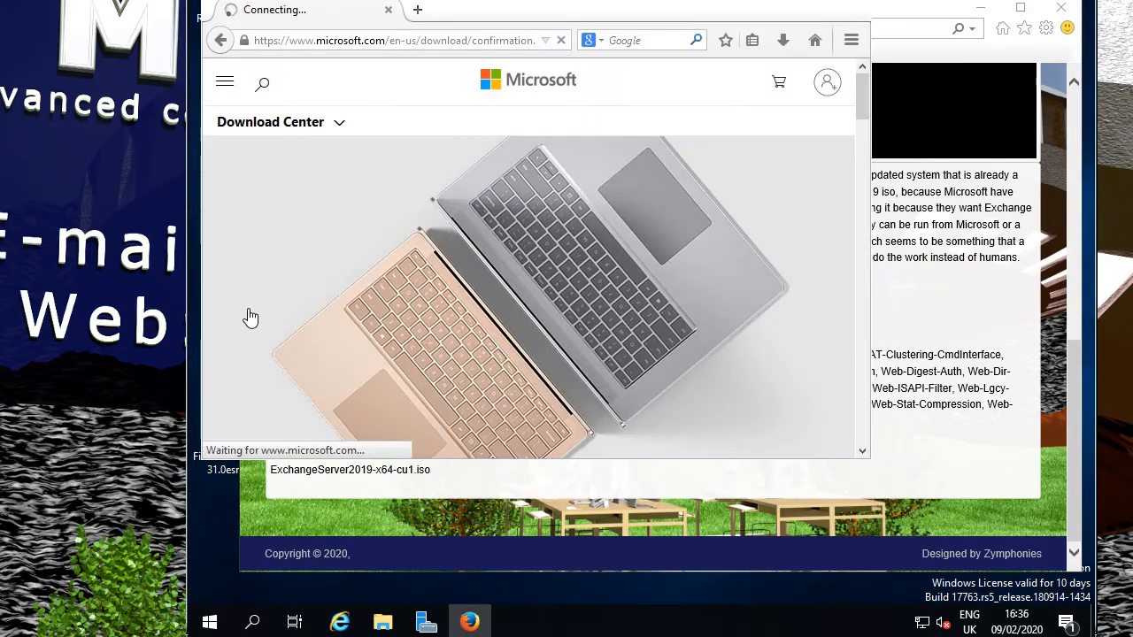
Paste the copied details.aspx?id=34992 link into Firefox's address bar and load it.
double_click(449, 41)
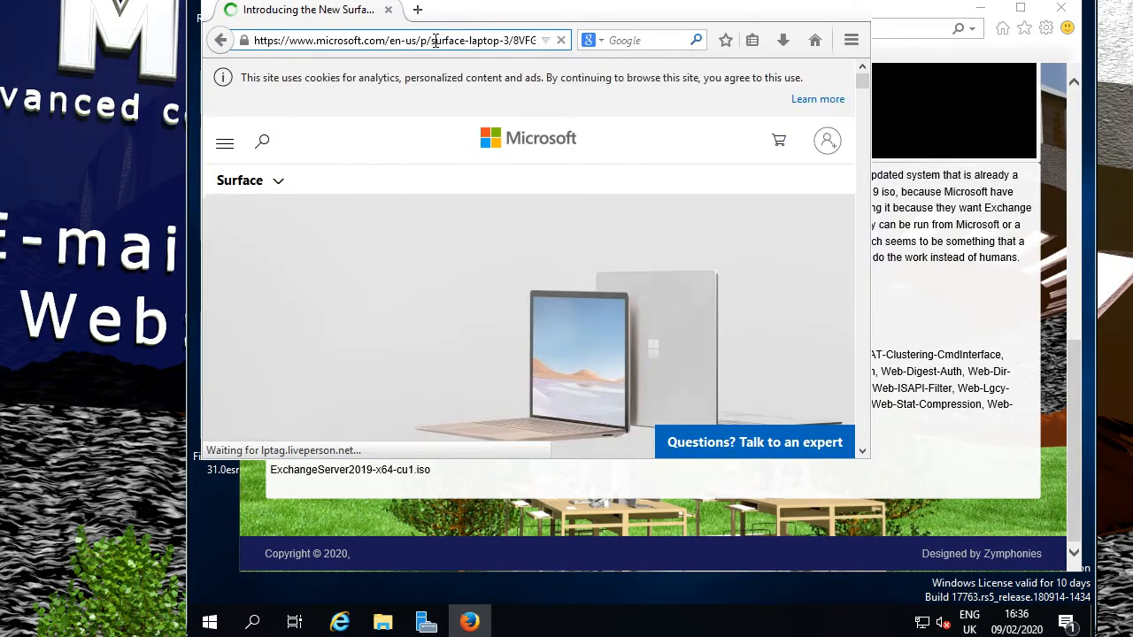
triple_click(438, 39)
right_click(436, 42)
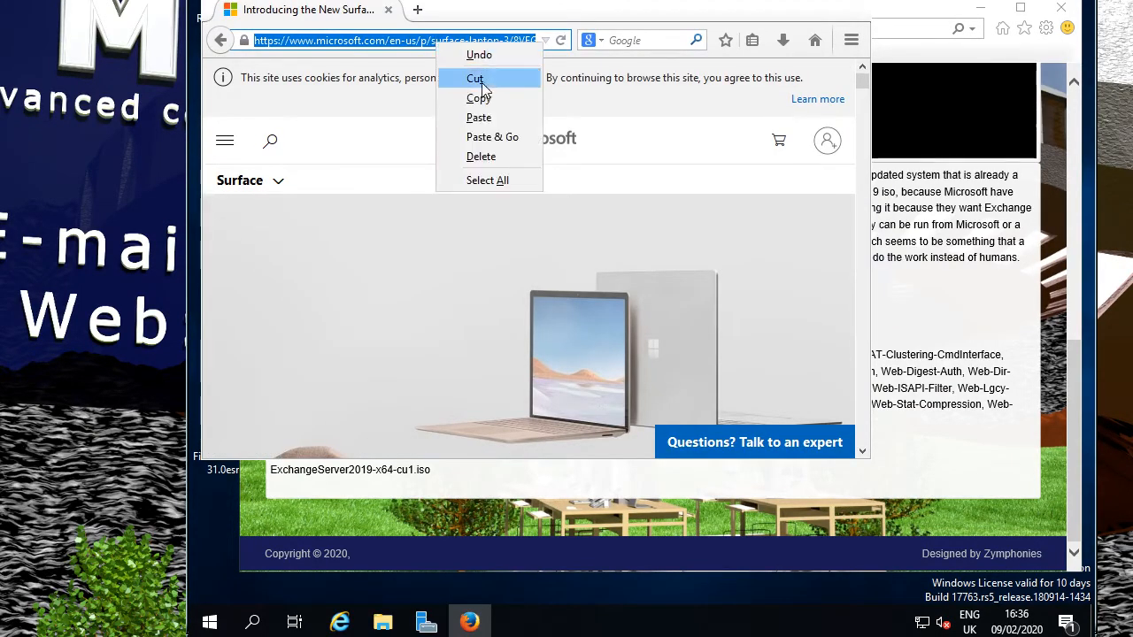
click(478, 117)
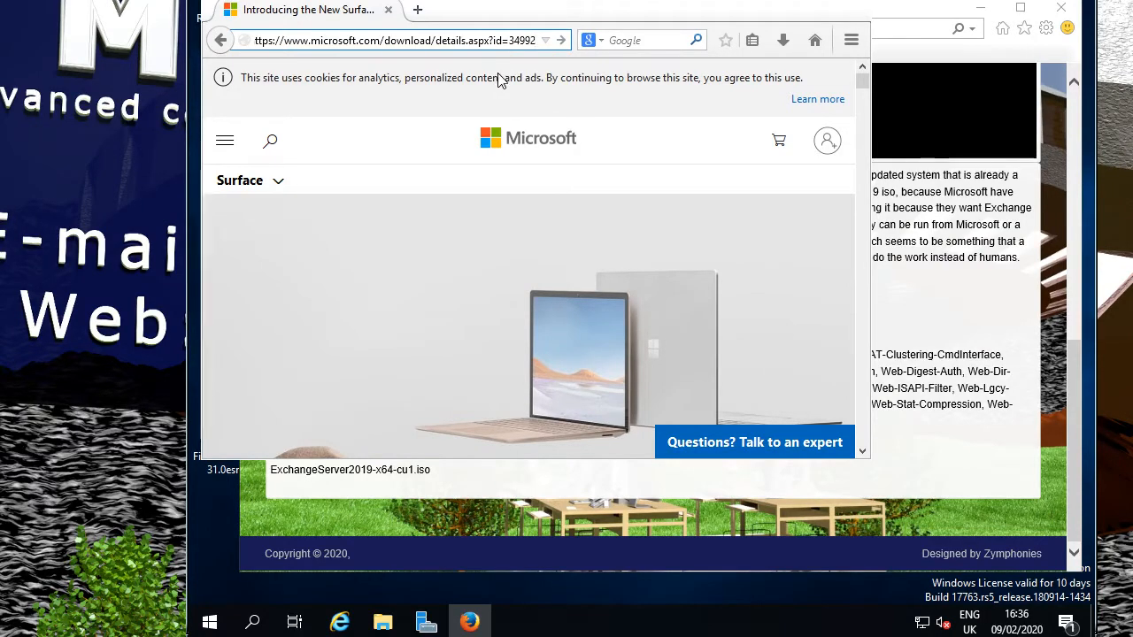
key(Return)
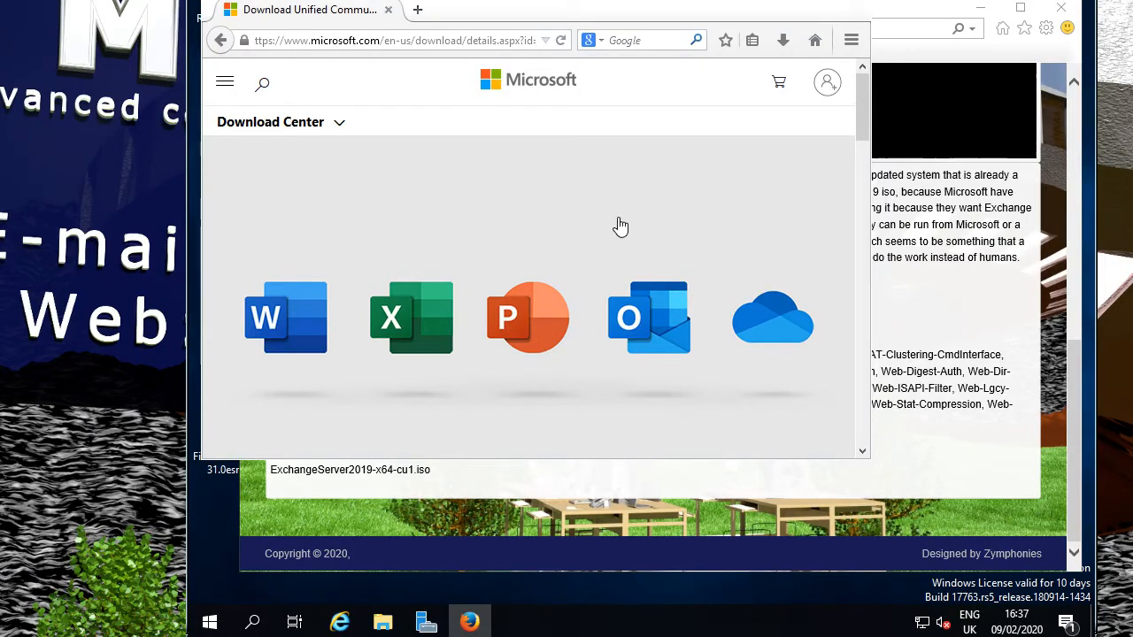
Download UcmaRuntimeSetup.exe (240 MB) from the UCMA 4.0 Runtime section and save it.
scroll(621, 227, down, 5)
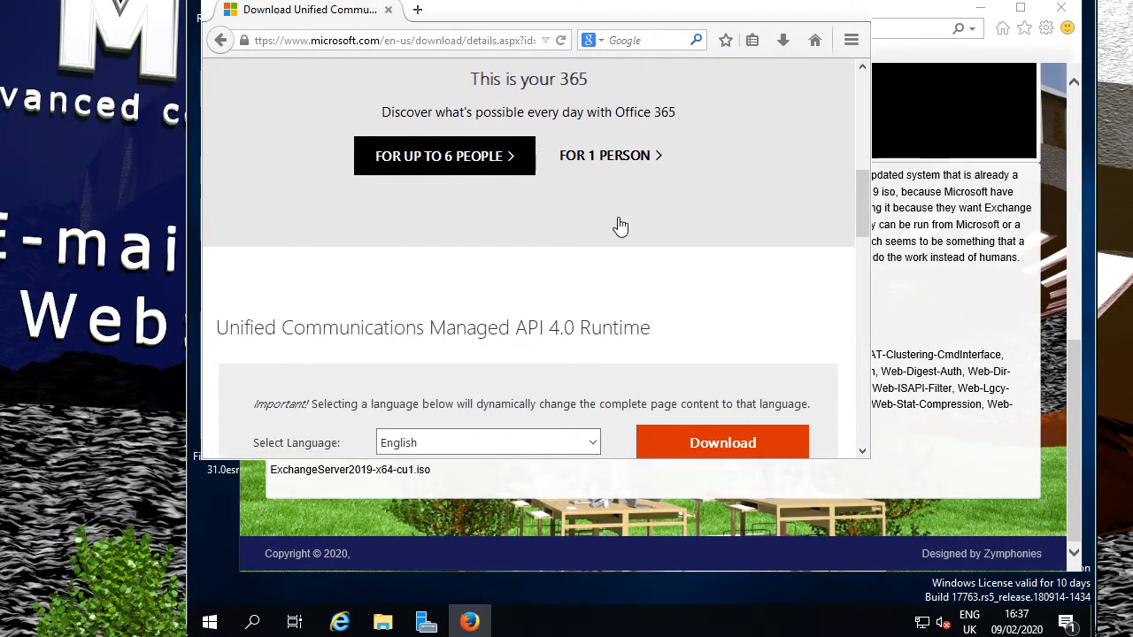
scroll(620, 228, down, 3)
scroll(619, 217, up, 1)
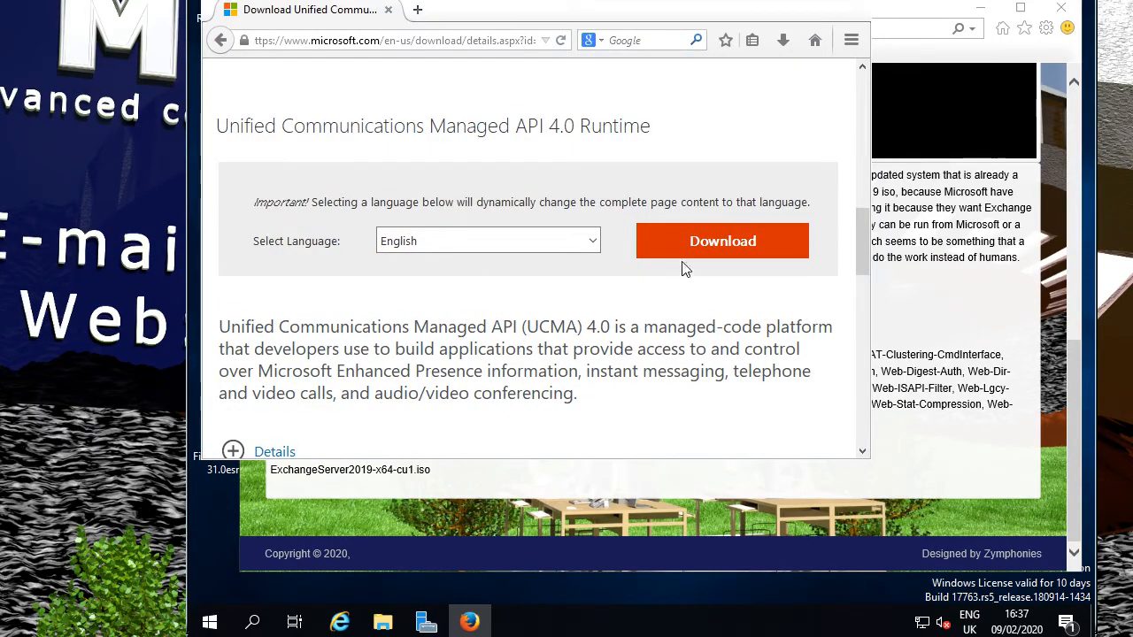
click(714, 241)
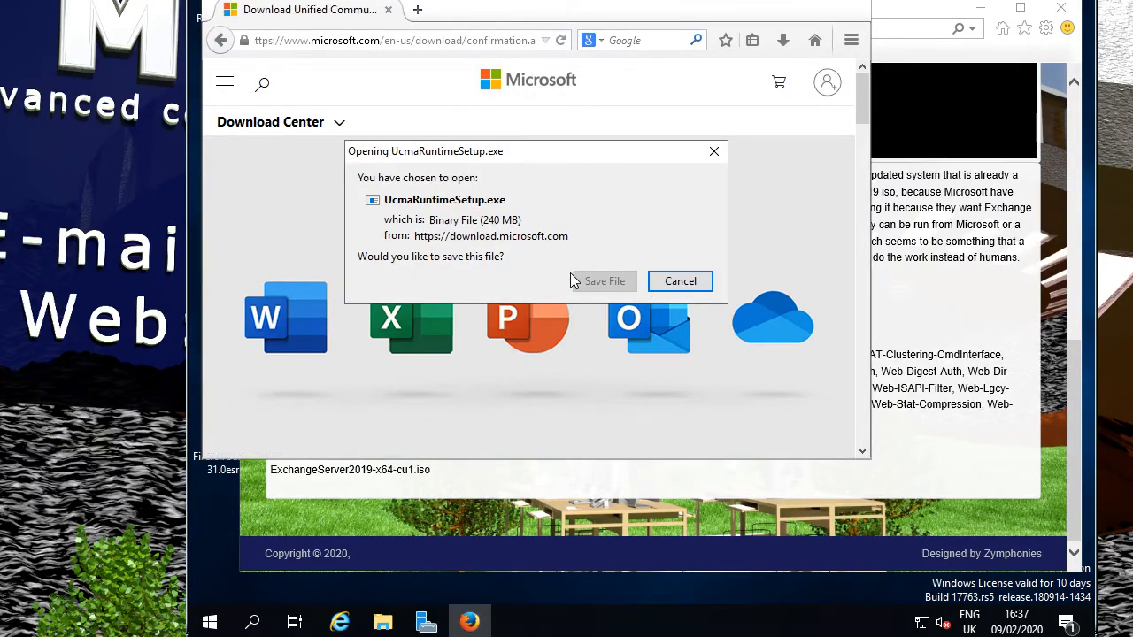
click(605, 281)
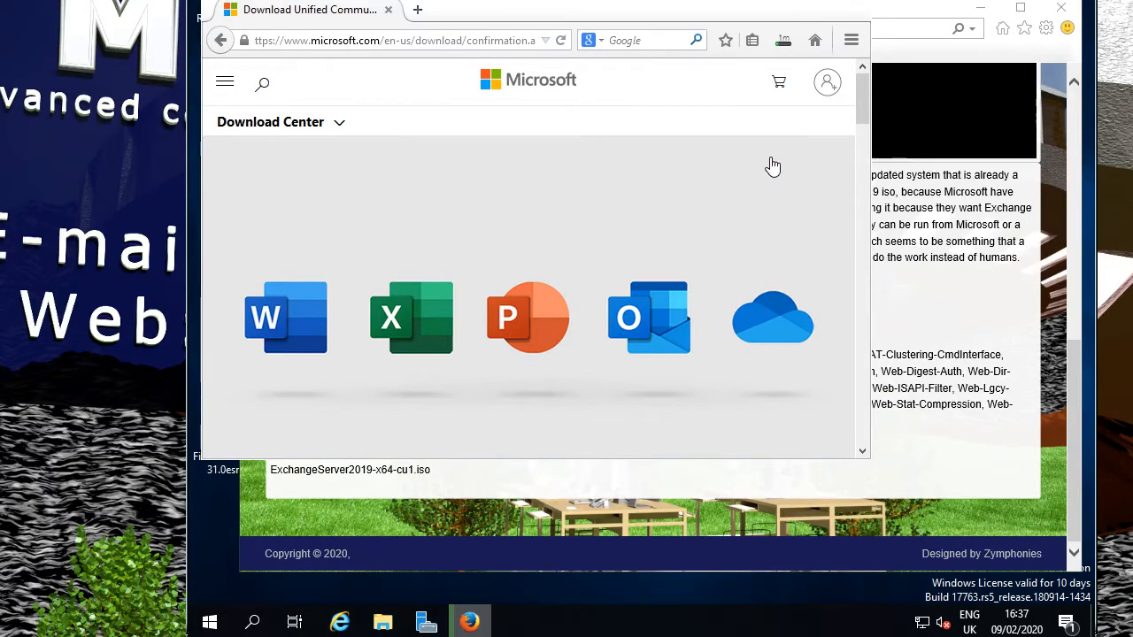
Run UcmaRuntimeSetup.exe from Firefox's downloads list.
click(785, 42)
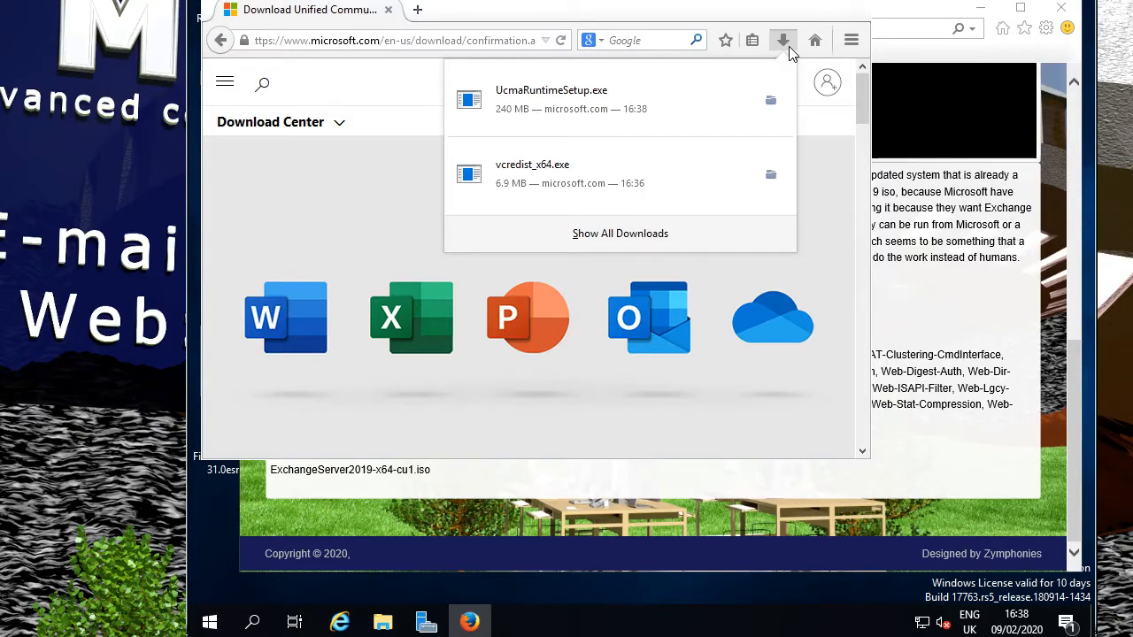
click(520, 116)
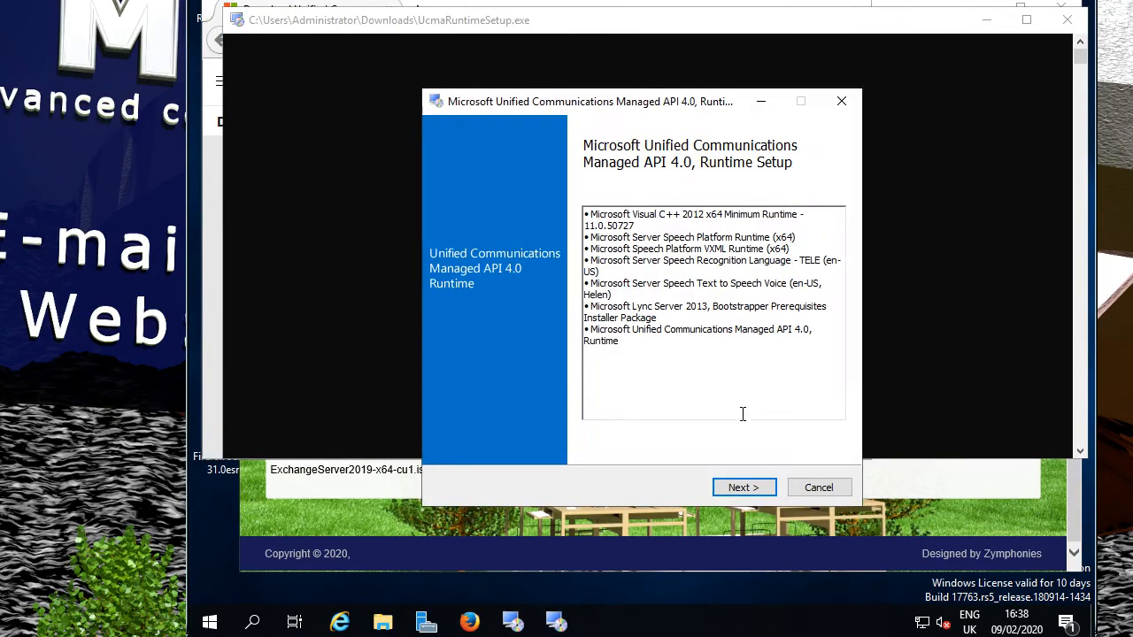
Accept the license terms, install the UCMA 4.0 Runtime, and close the finished installer.
click(743, 486)
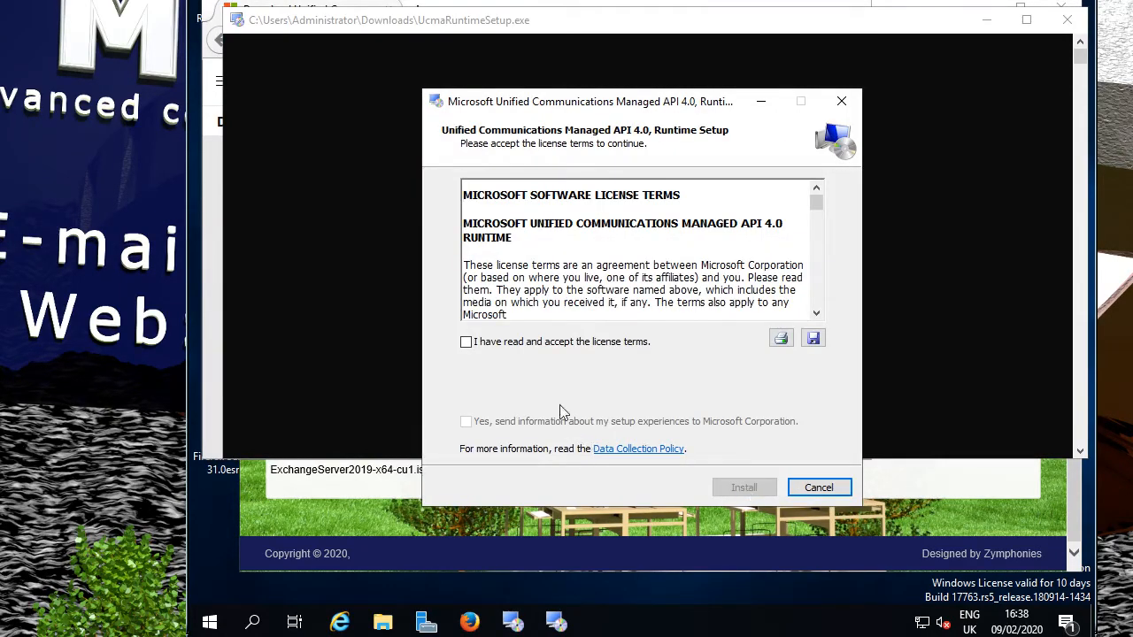
click(544, 347)
scroll(673, 257, down, 10)
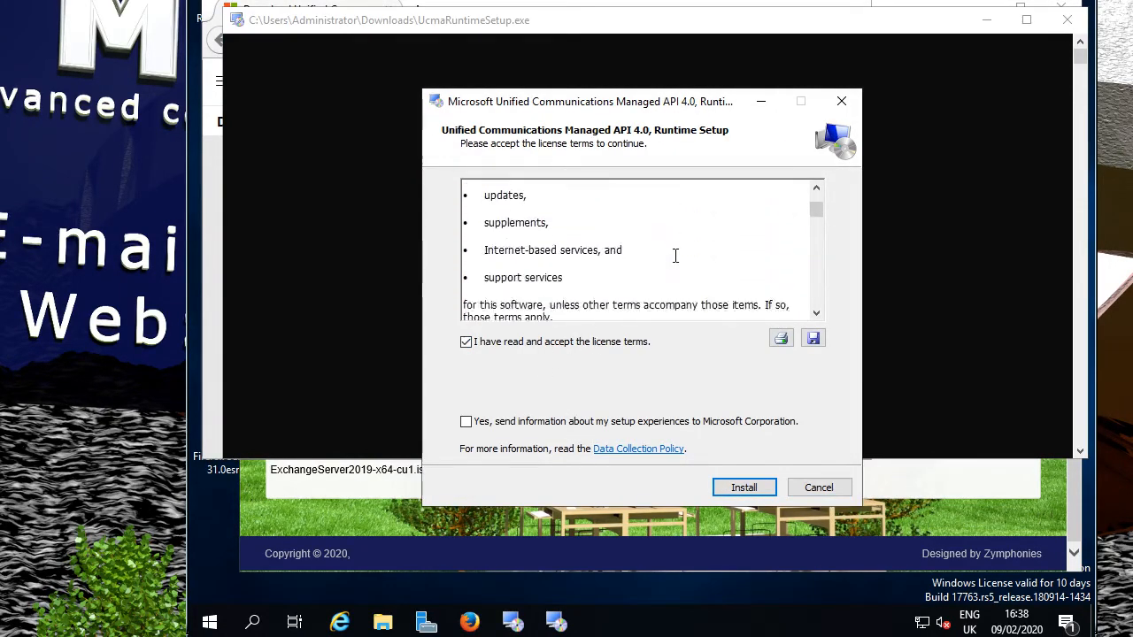
scroll(674, 258, down, 15)
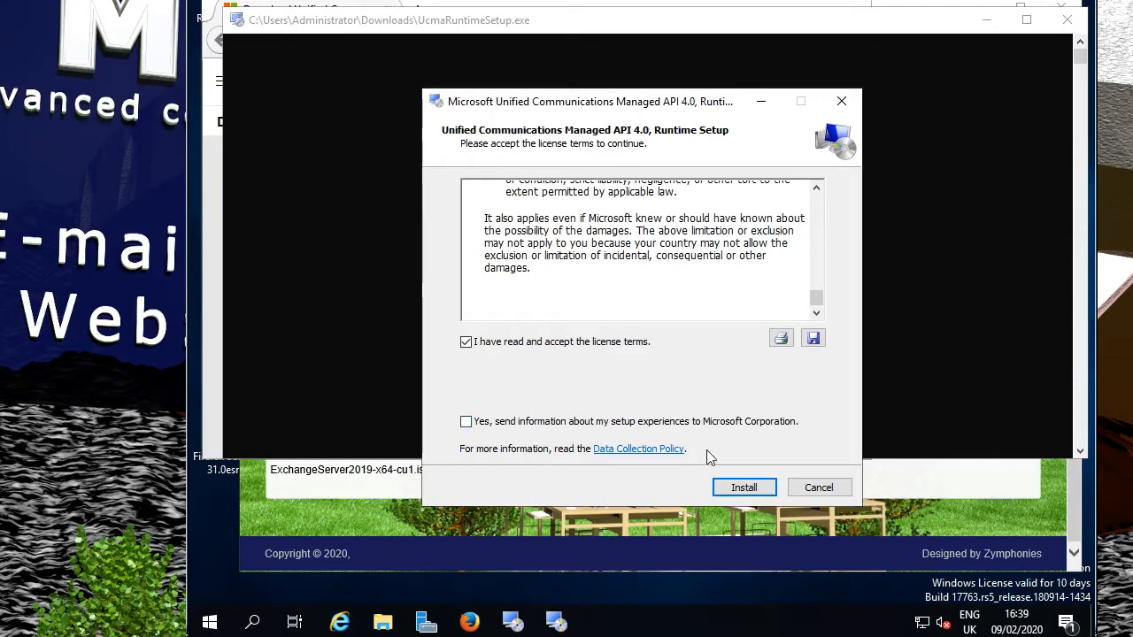
click(742, 488)
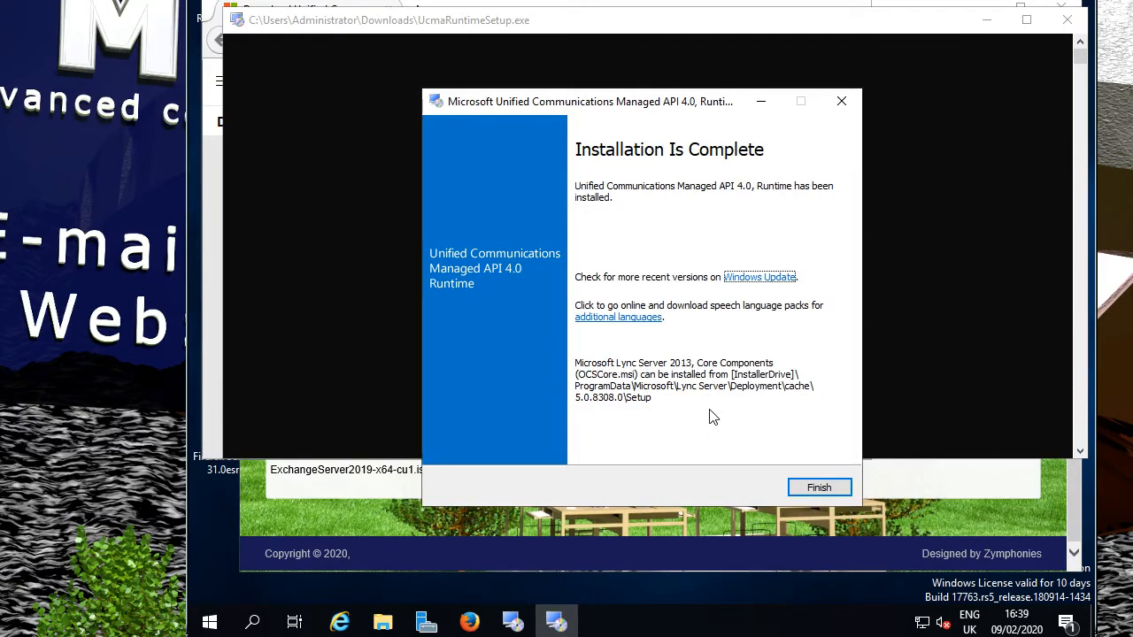
click(802, 481)
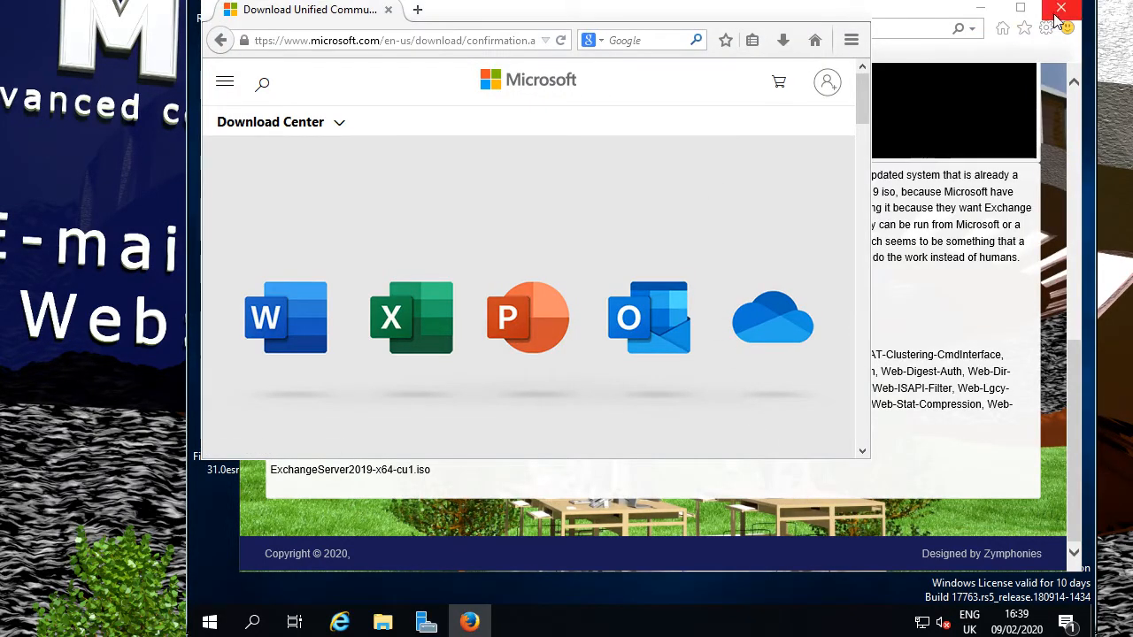
Minimize the Firefox download page and restore the Internet Explorer Exchange 2019 article.
click(982, 16)
click(982, 12)
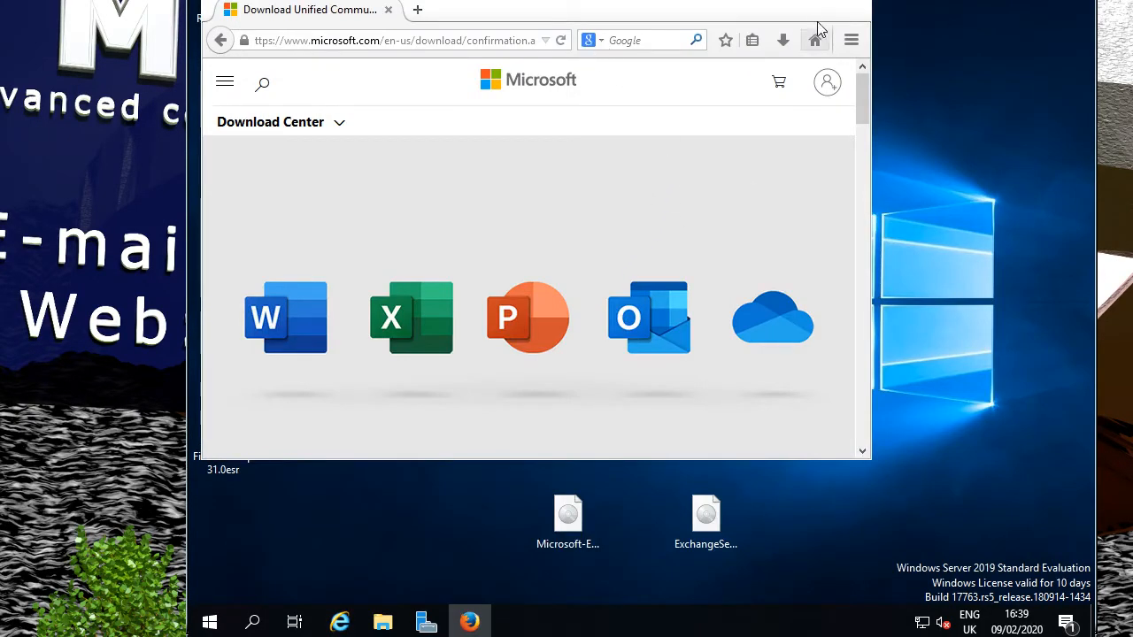
click(775, 3)
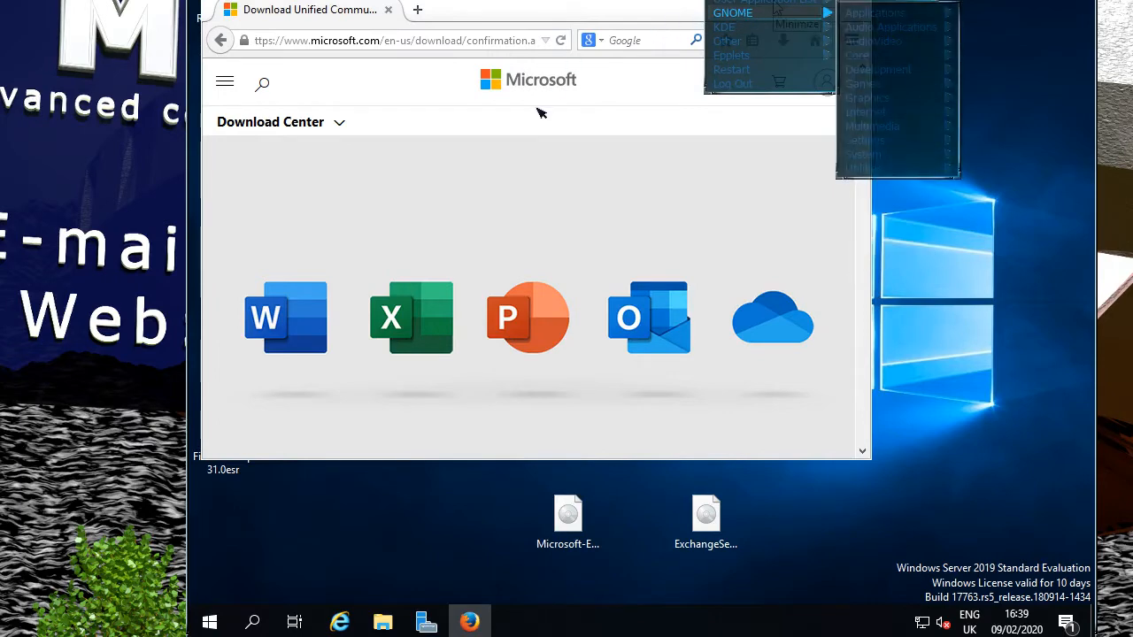
click(539, 110)
click(765, 9)
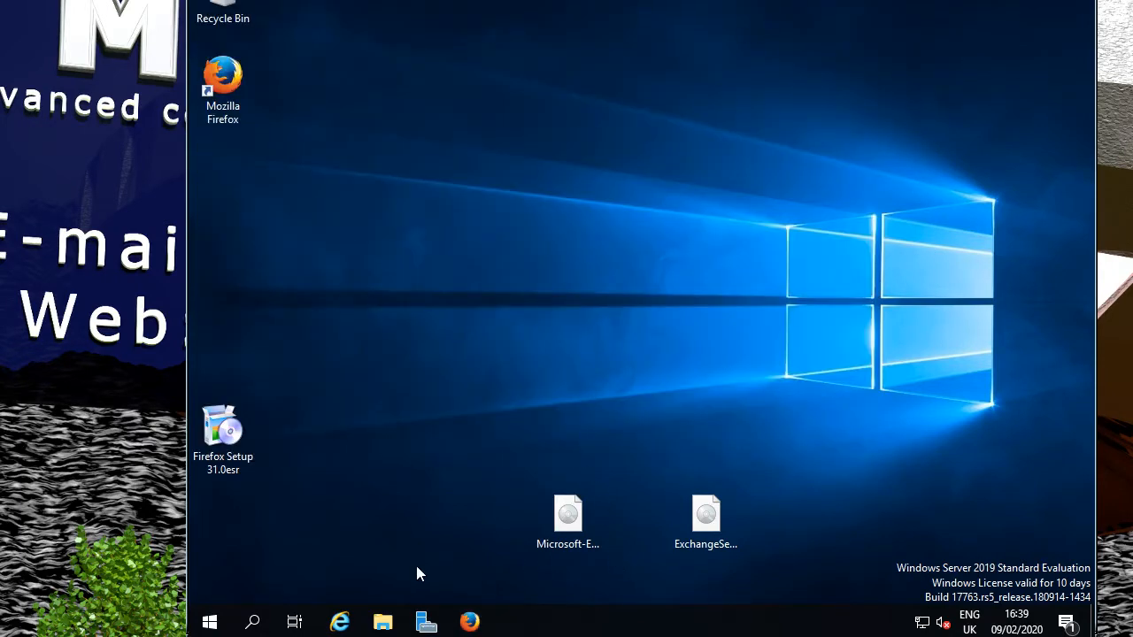
click(340, 622)
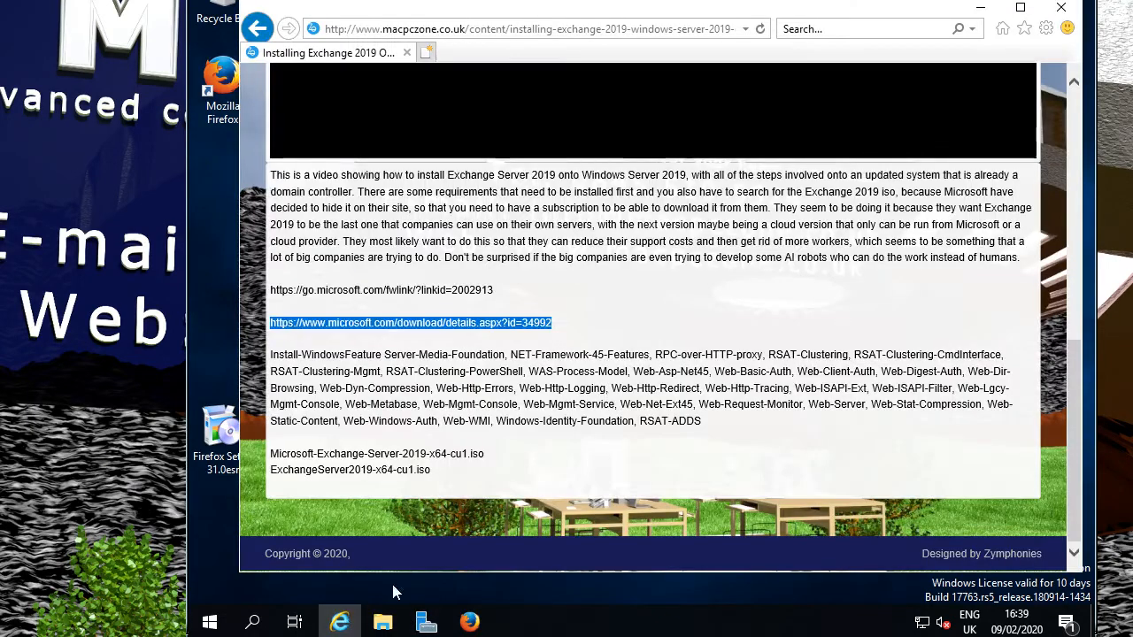
click(563, 329)
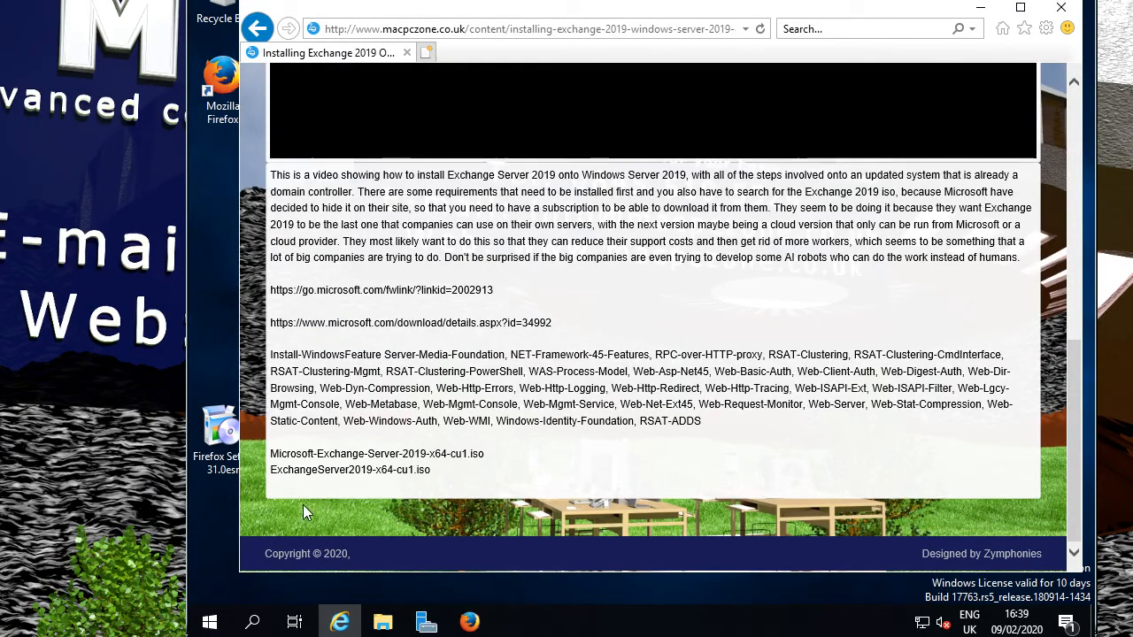
click(210, 626)
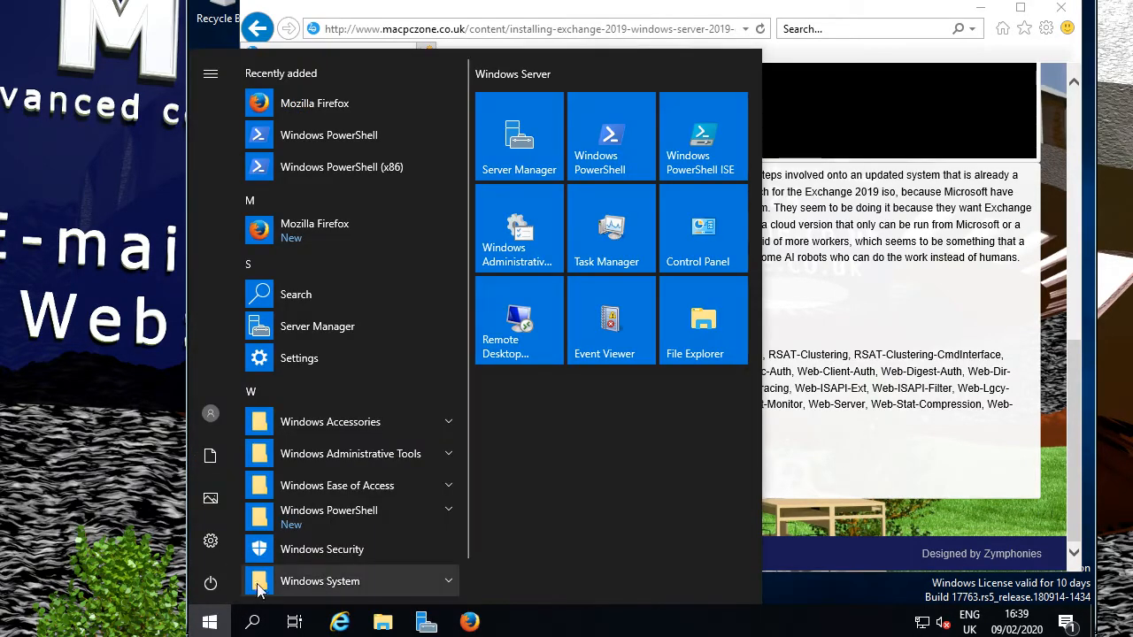
Launch Windows PowerShell from the Start menu's Windows PowerShell folder.
click(412, 518)
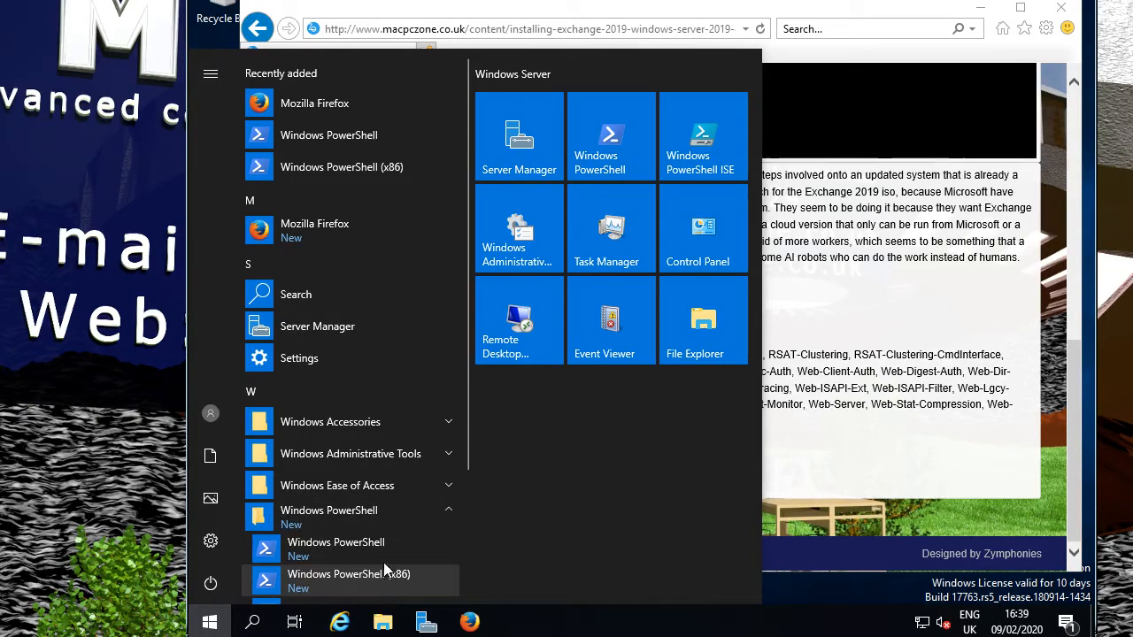
scroll(390, 548, down, 3)
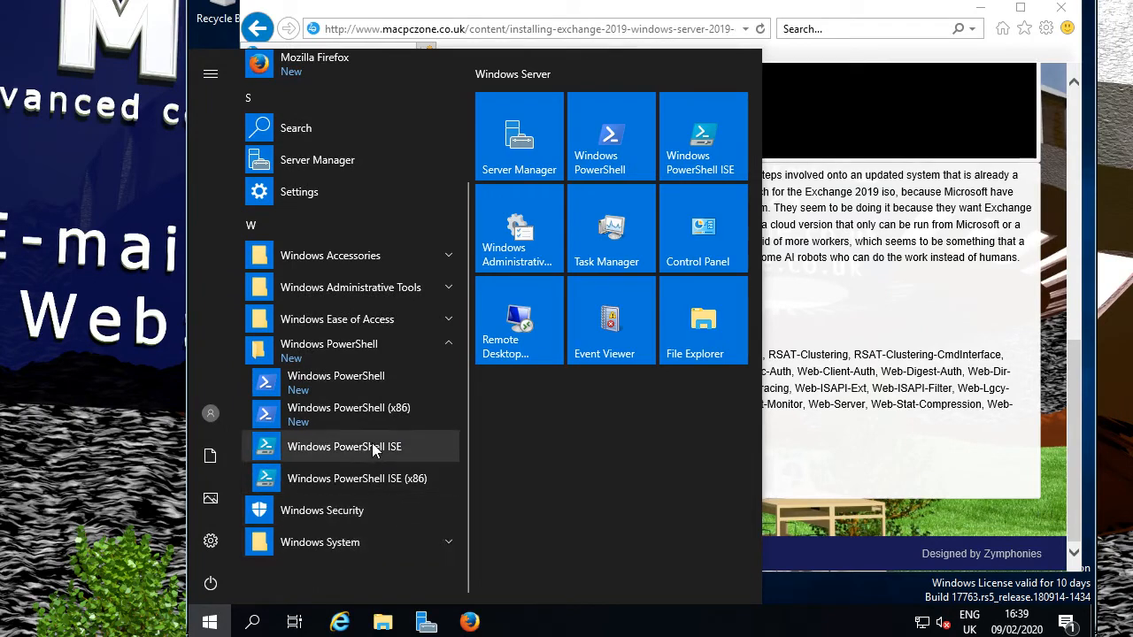
click(370, 379)
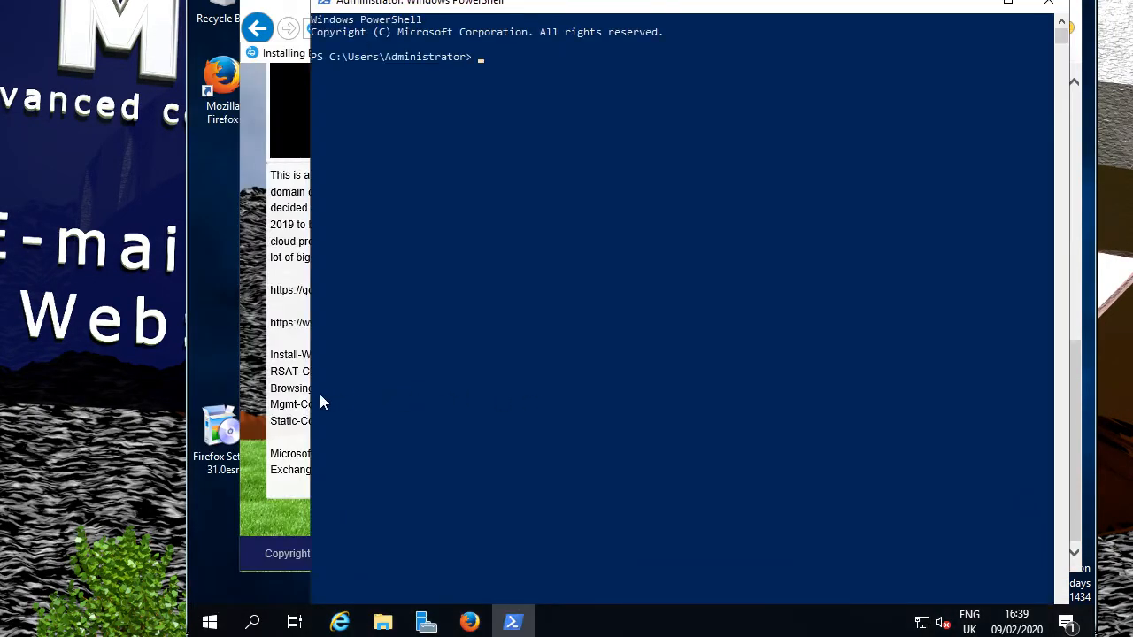
Copy the article's full Install-WindowsFeature command paragraph, through RSAT-ADDS, from Internet Explorer.
click(274, 446)
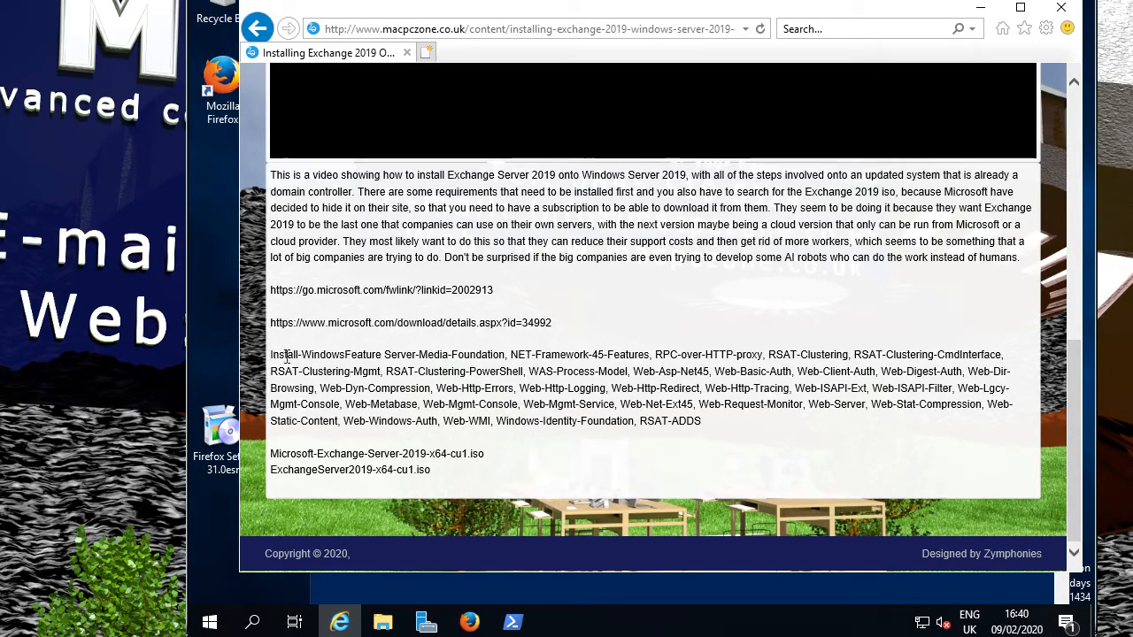
drag(286, 355, 719, 423)
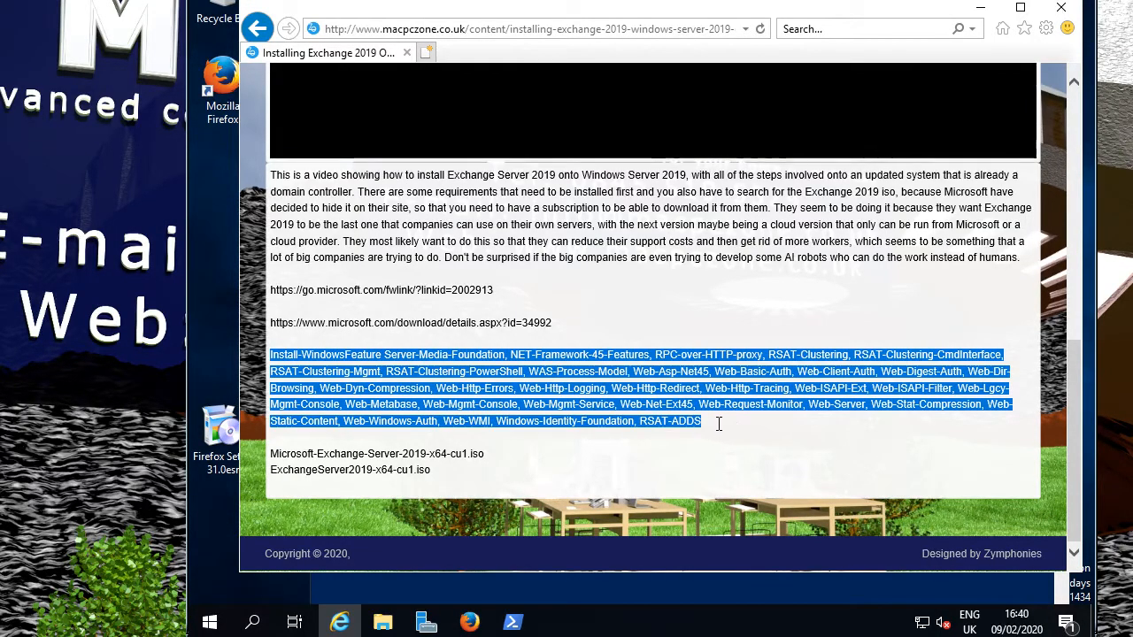
right_click(608, 408)
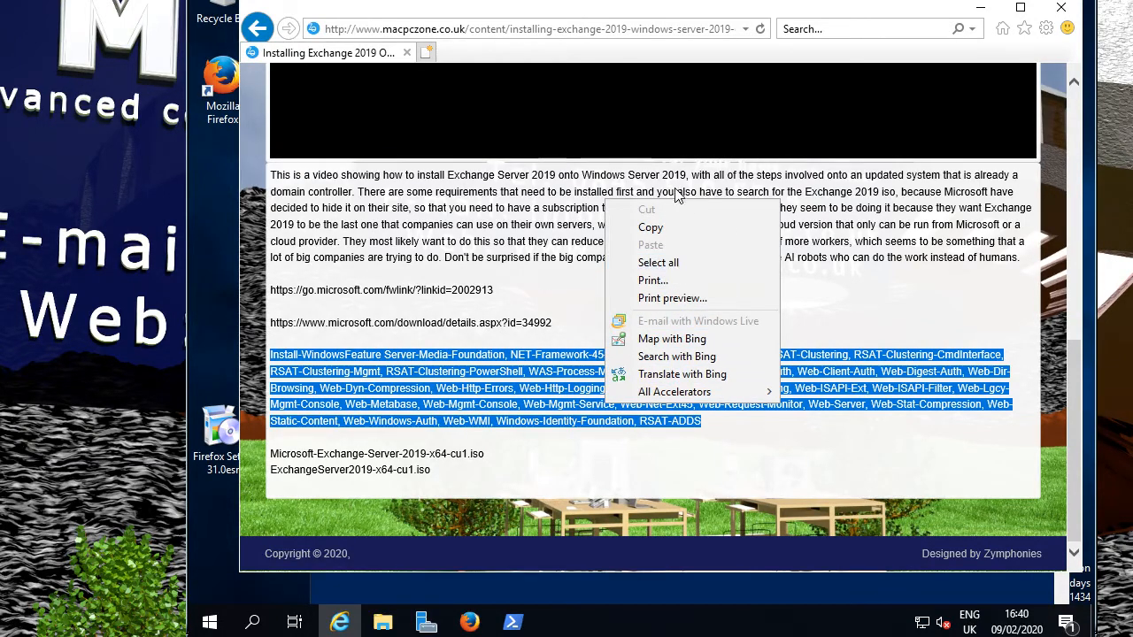
click(666, 227)
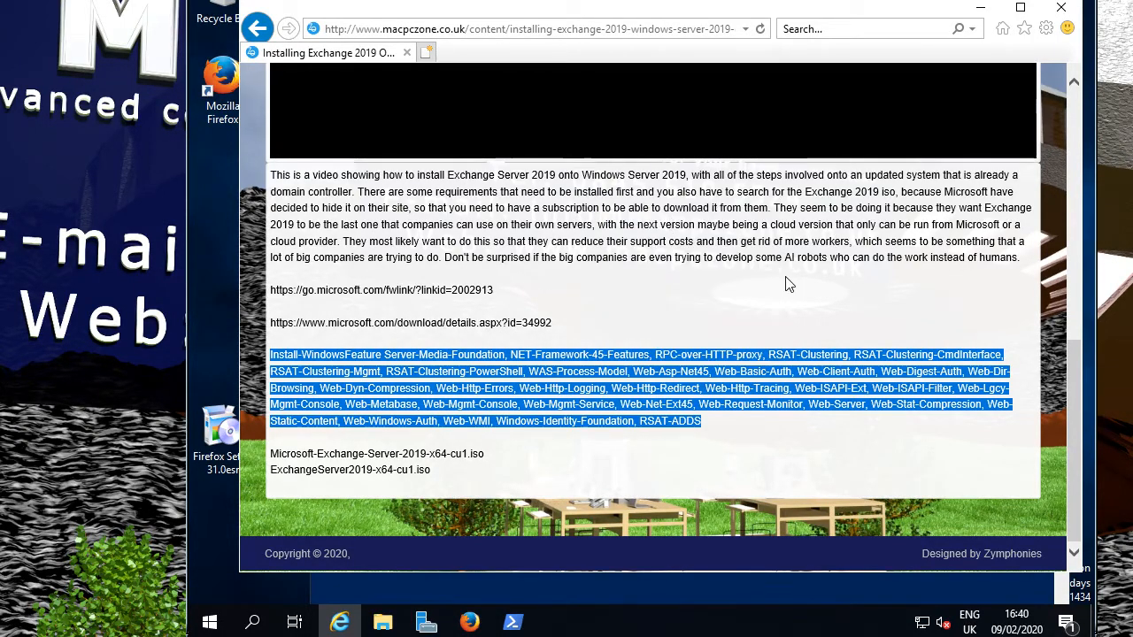
scroll(920, 284, up, 3)
scroll(808, 292, down, 3)
Paste and run the Install-WindowsFeature prerequisite command in PowerShell, closing the console after it succeeds.
click(513, 623)
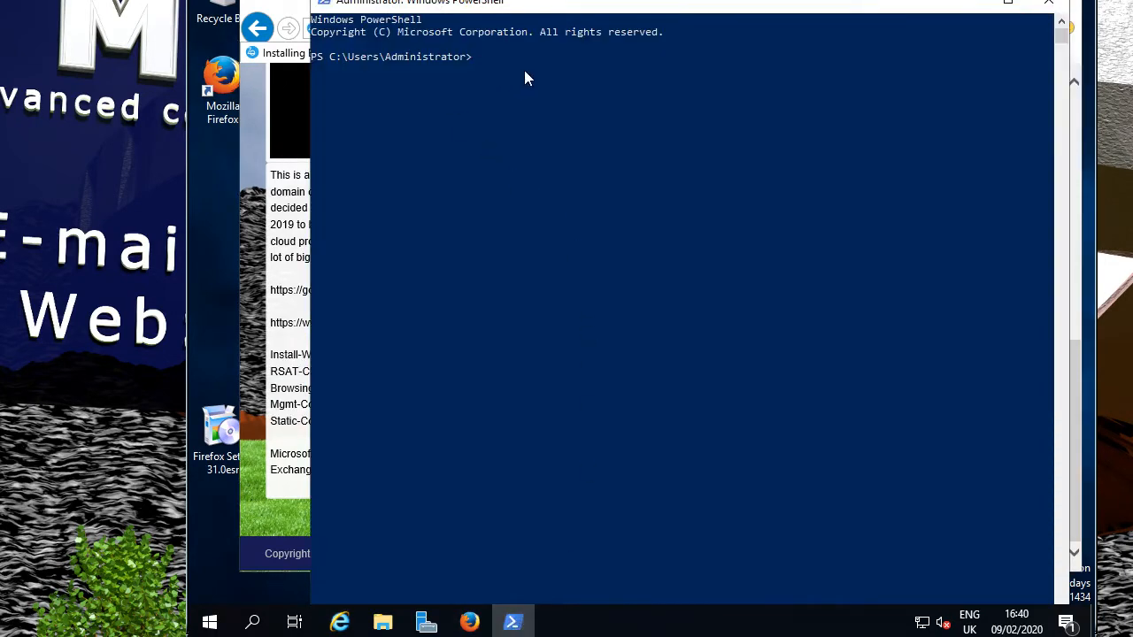
right_click(525, 72)
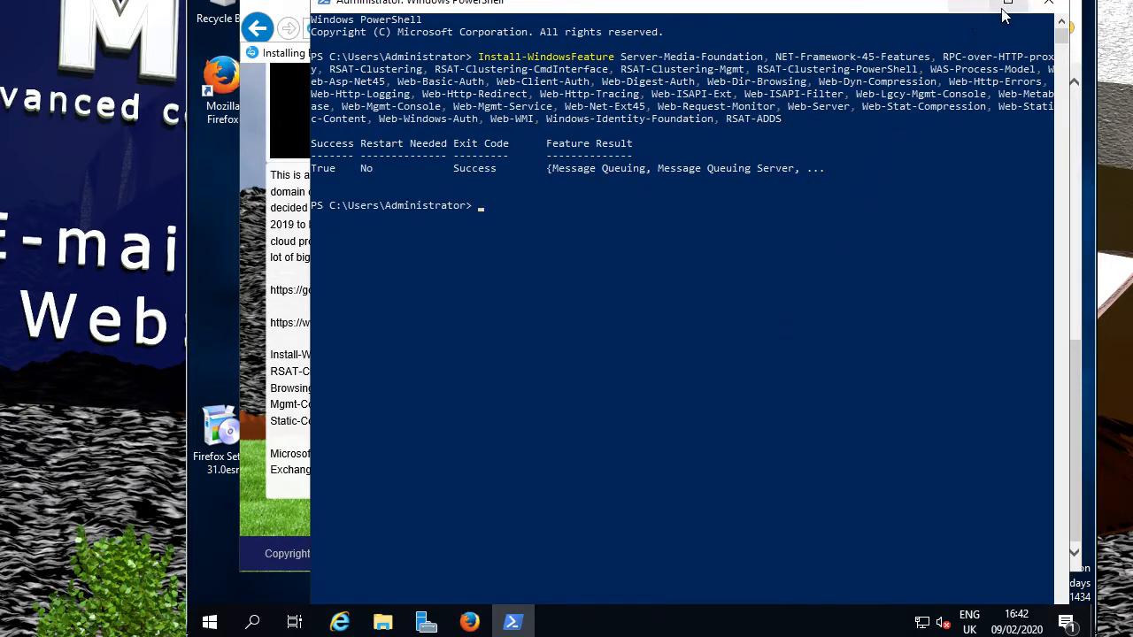
click(1049, 4)
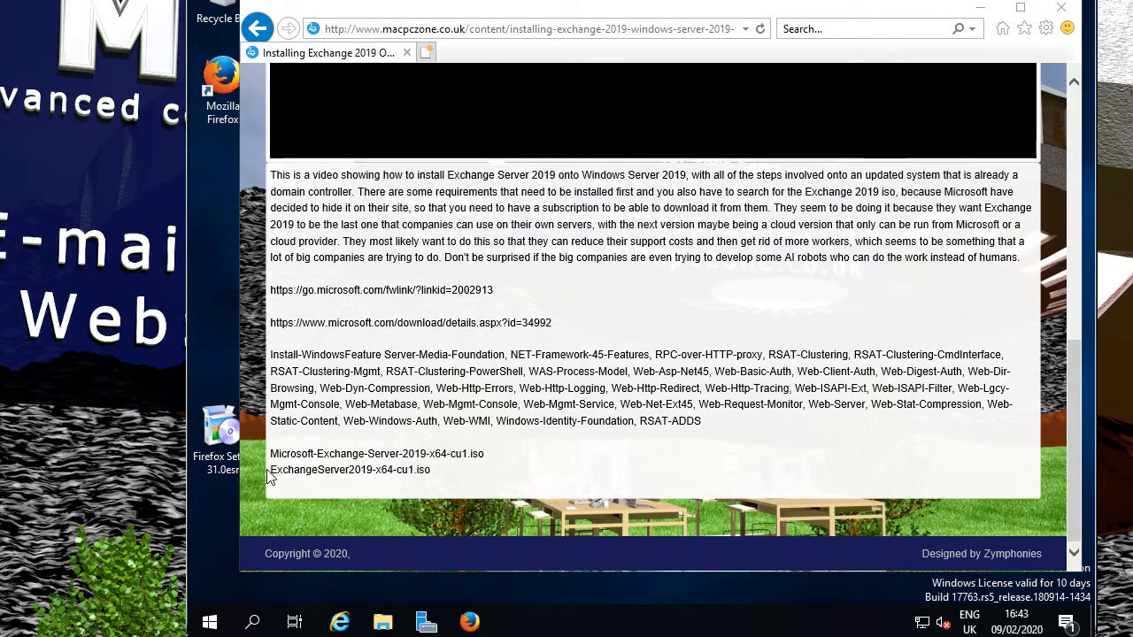
drag(272, 470, 425, 477)
click(425, 470)
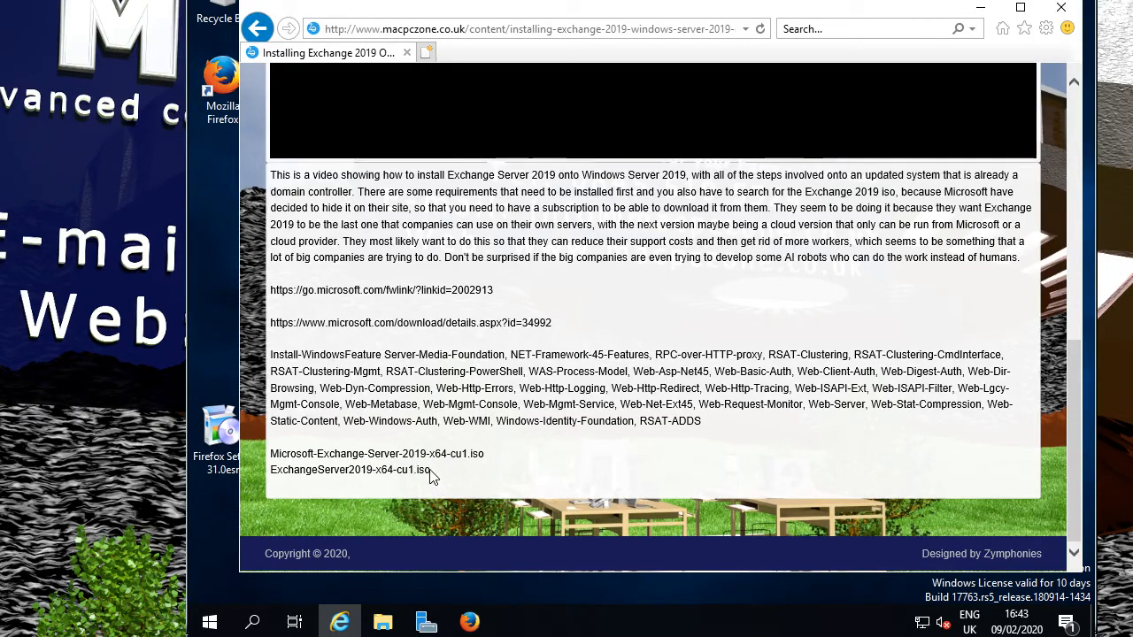
drag(432, 477, 352, 469)
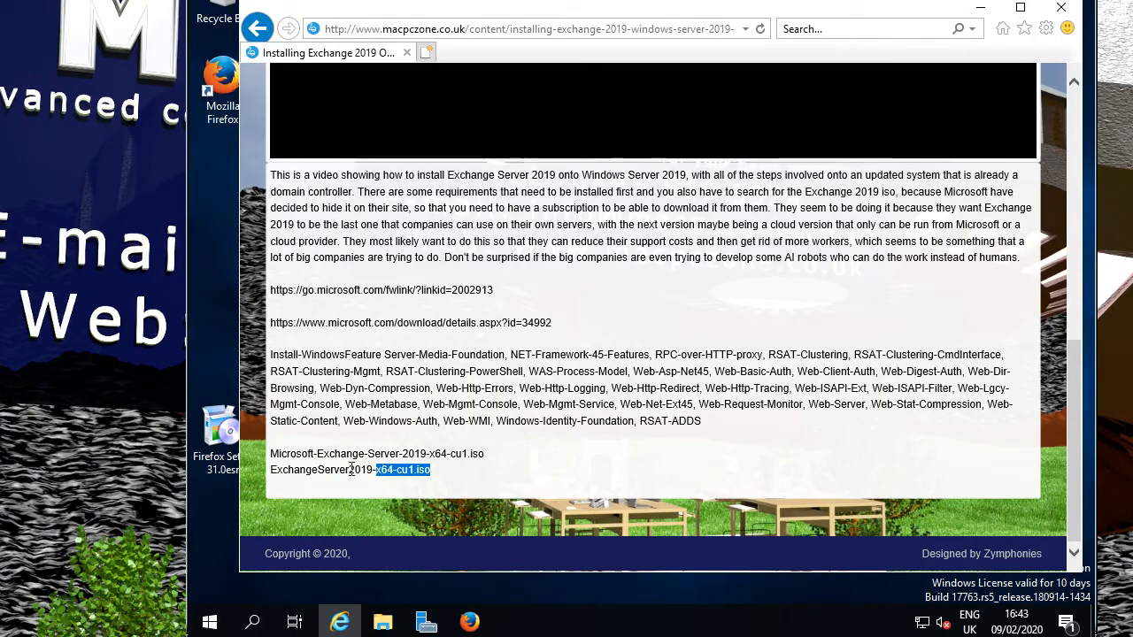
click(351, 470)
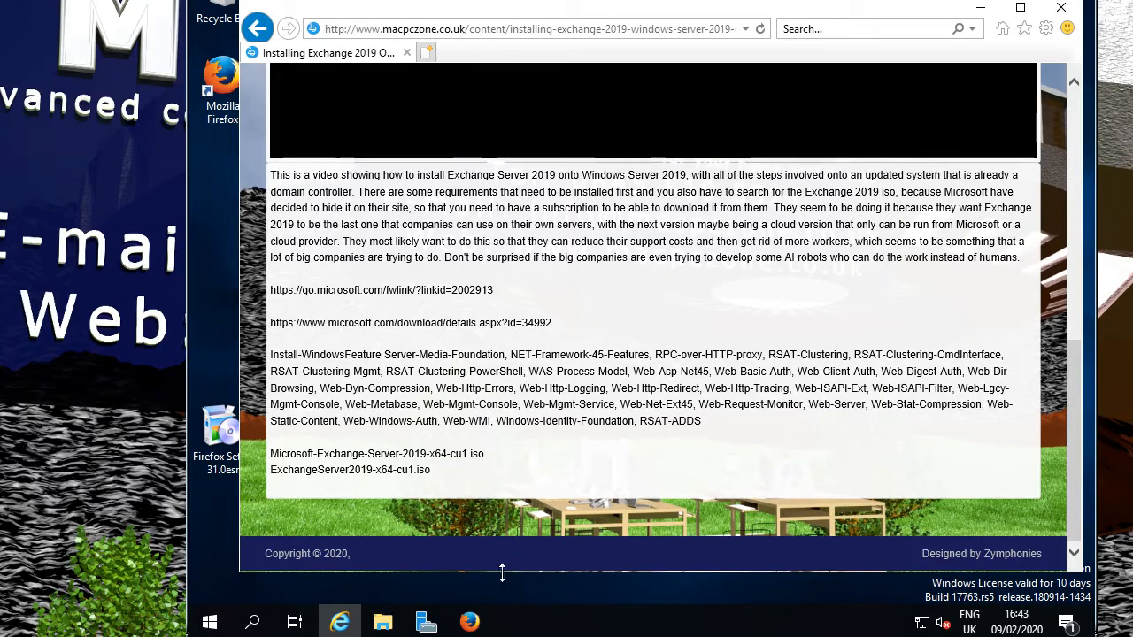
Move Firefox aside, load DuckDuckGo by entering 'duck' in the address bar, then return to the article.
click(472, 625)
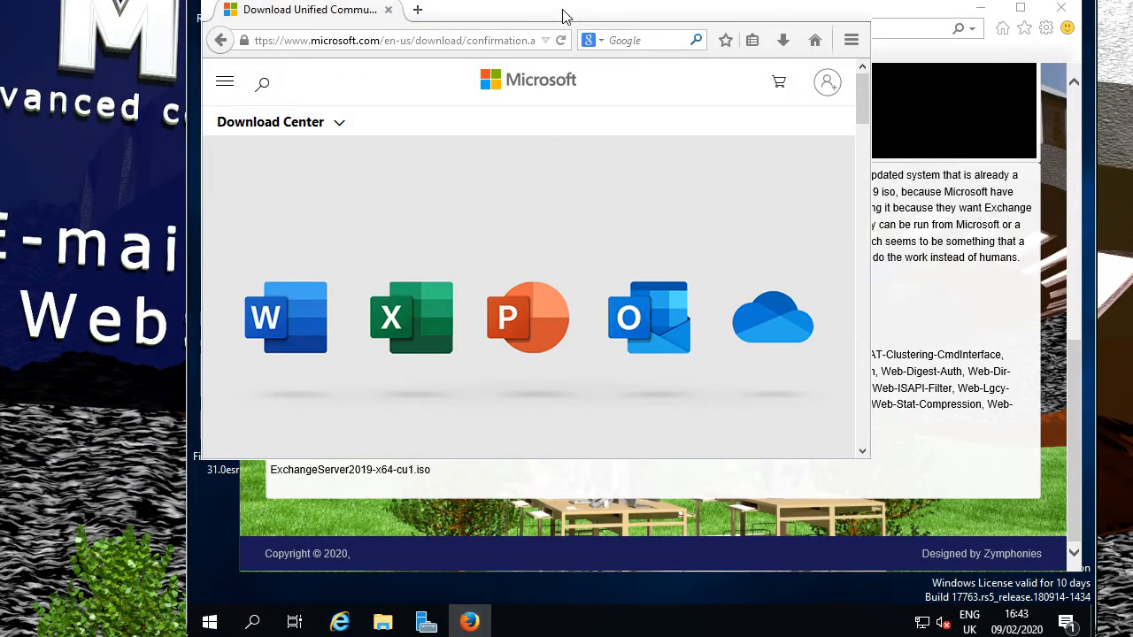
drag(567, 17, 746, 27)
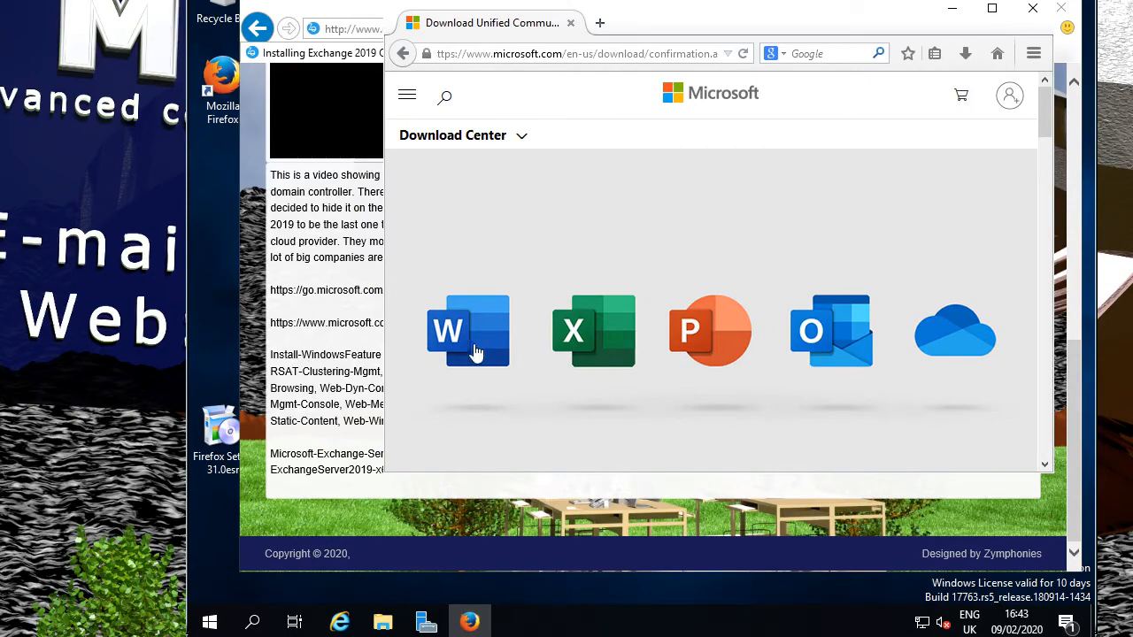
click(685, 54)
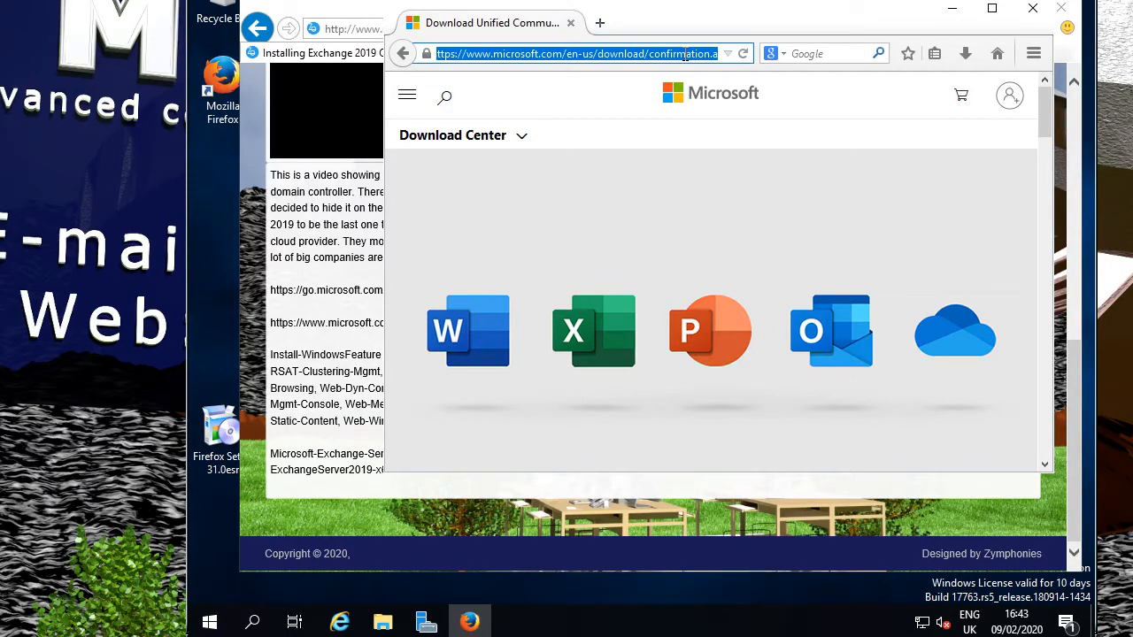
text(duckduckgo.com)
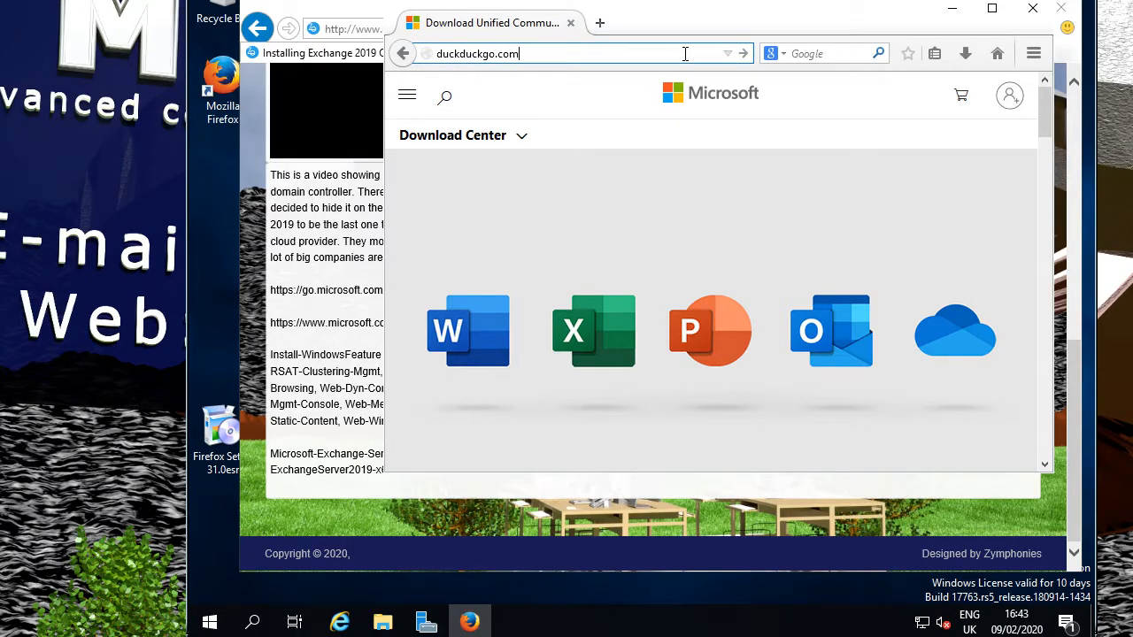
key(Return)
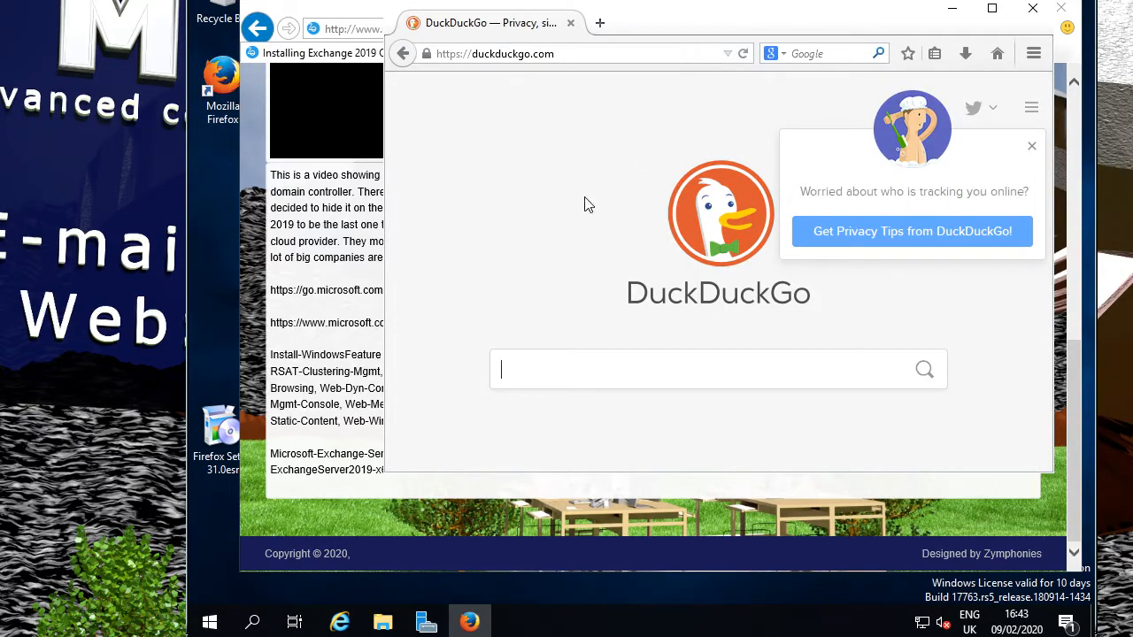
click(337, 455)
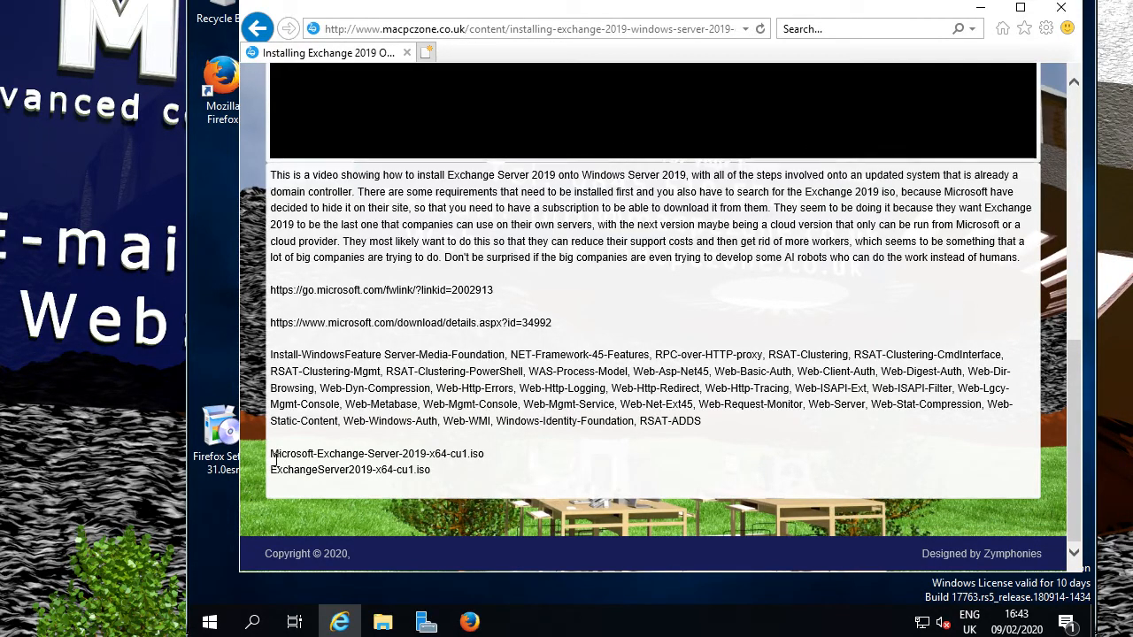
Copy the ExchangeServer2019-x64-cu1.iso file name from the article and switch back to Firefox.
drag(273, 470, 446, 470)
right_click(394, 473)
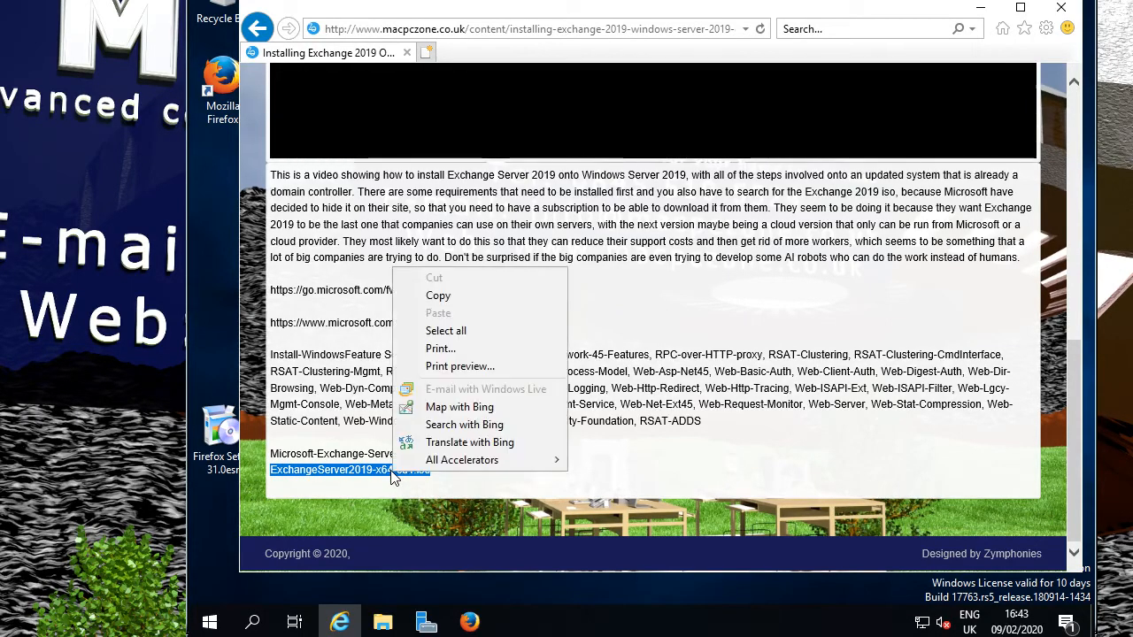
click(486, 297)
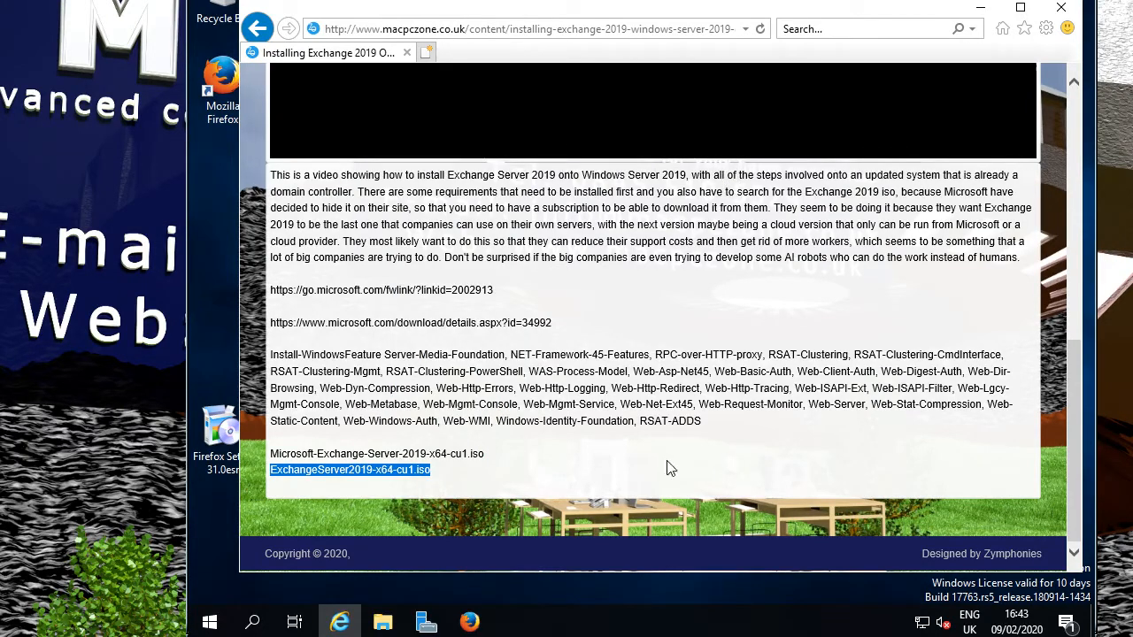
click(470, 622)
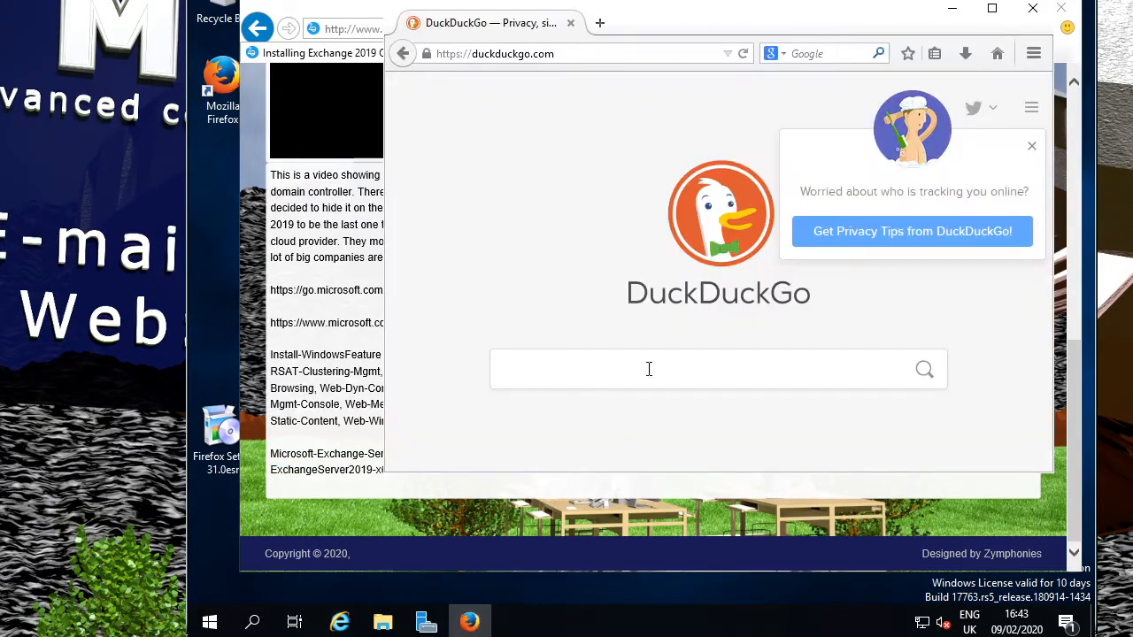
Paste the ExchangeServer2019-x64-cu1.iso file name into DuckDuckGo and search for it.
right_click(625, 366)
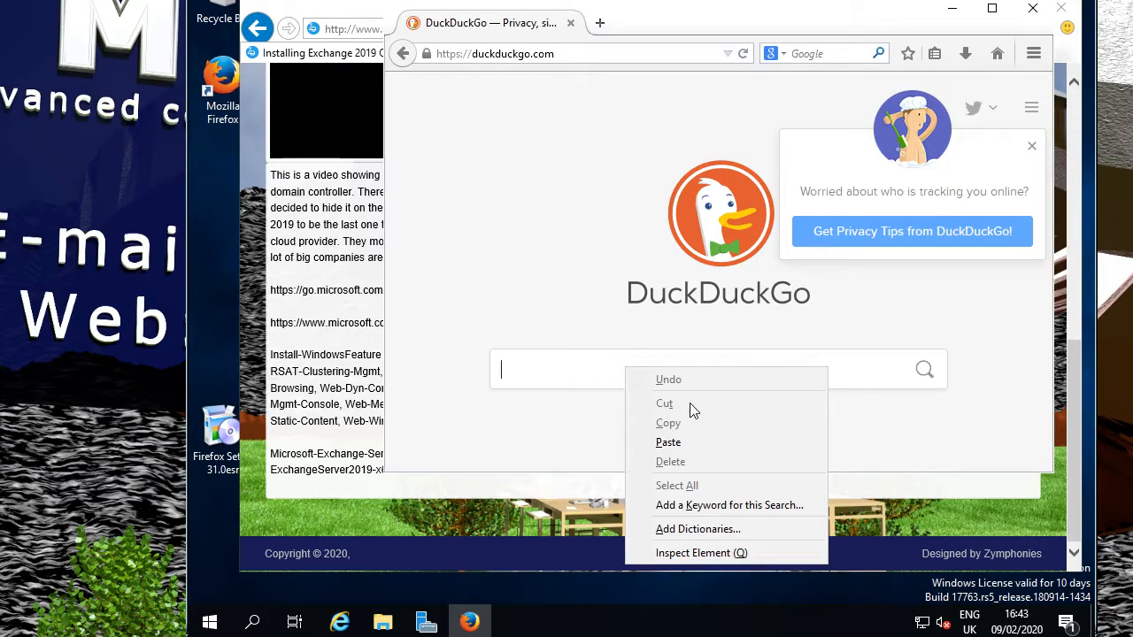
click(707, 442)
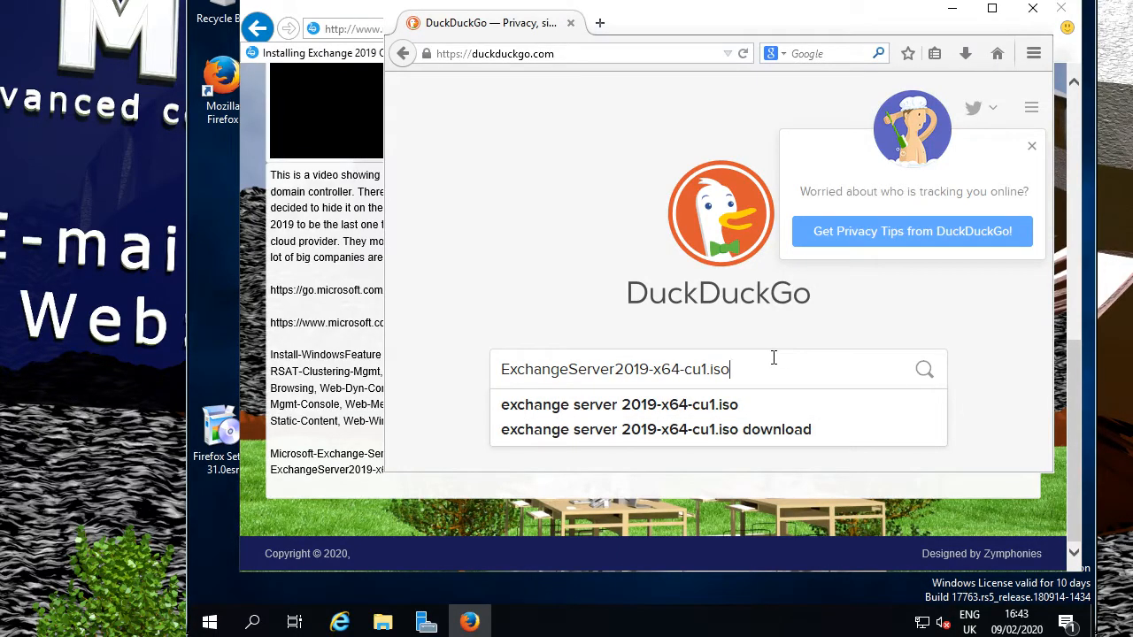
key(Return)
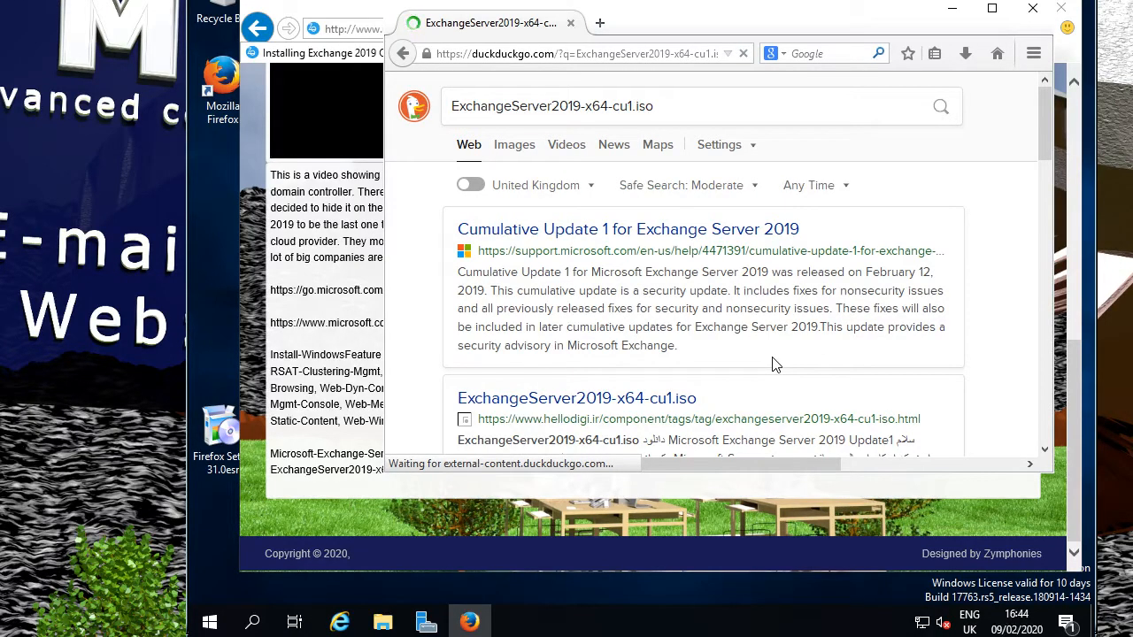
Open the Cumulative Update 1 for Exchange Server 2019 result in a new tab.
scroll(975, 338, down, 3)
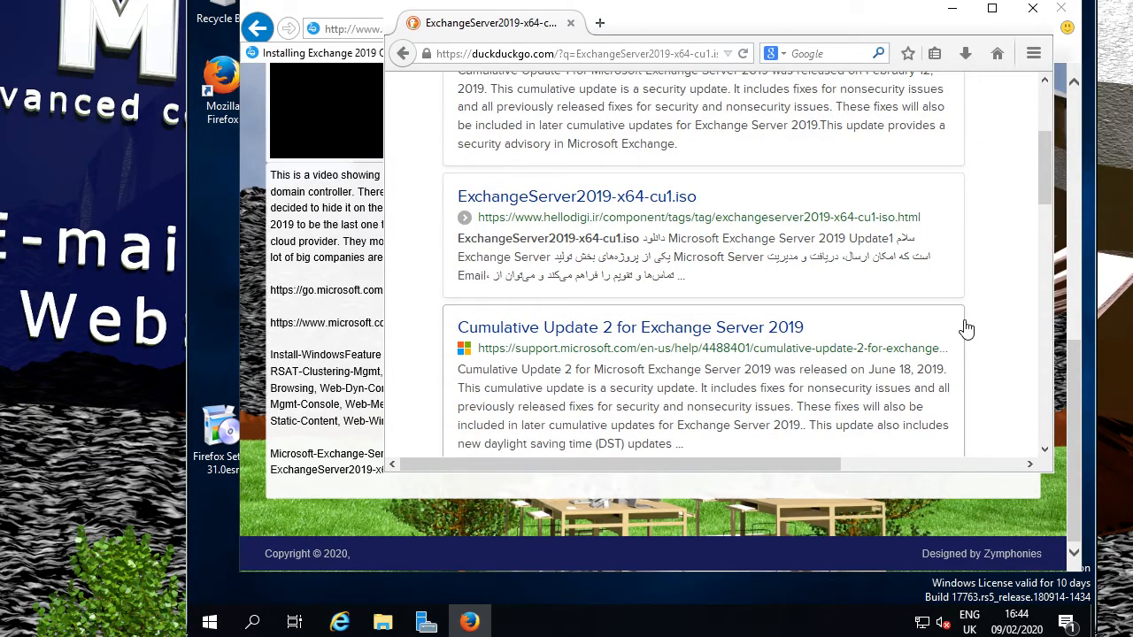
scroll(966, 329, up, 2)
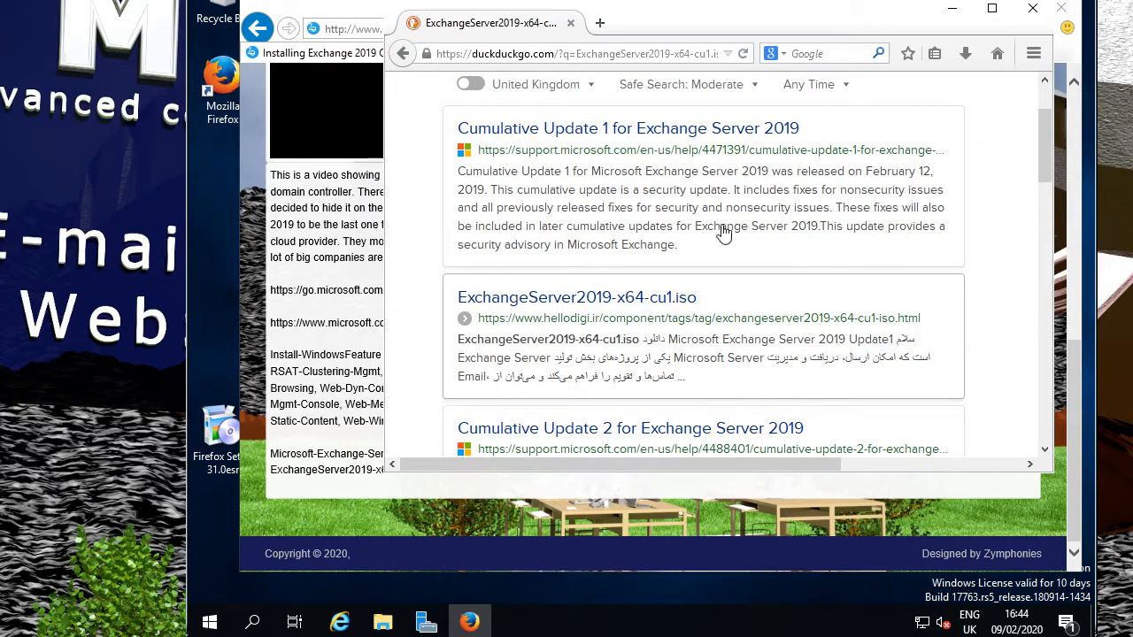
right_click(621, 130)
click(706, 142)
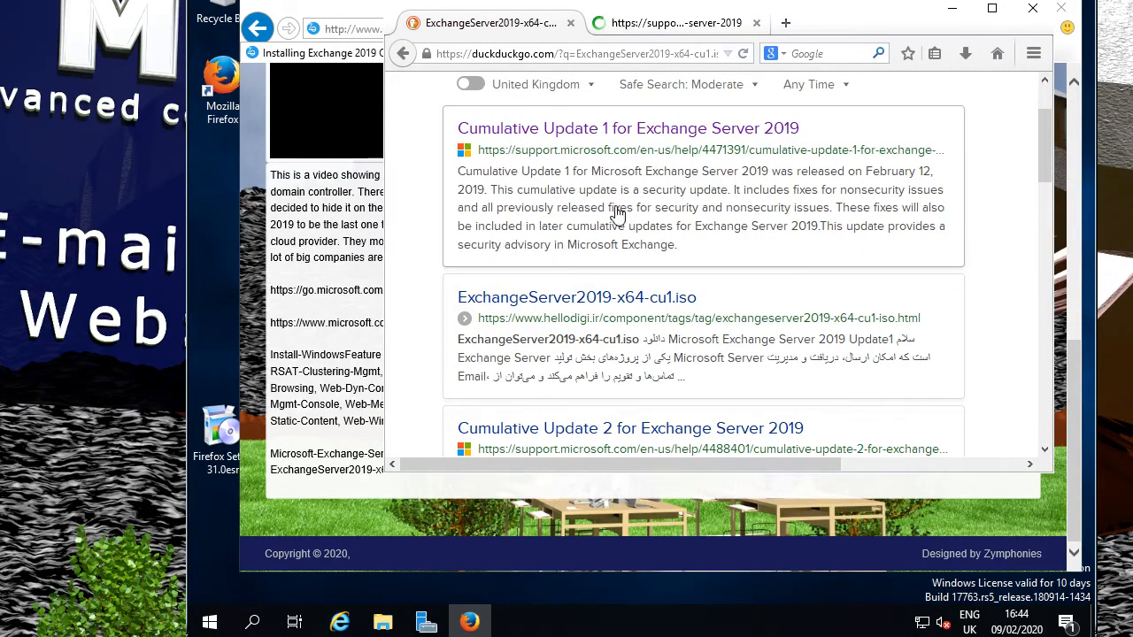
Read the Cumulative Update 1 support article down to its help and support section.
click(699, 29)
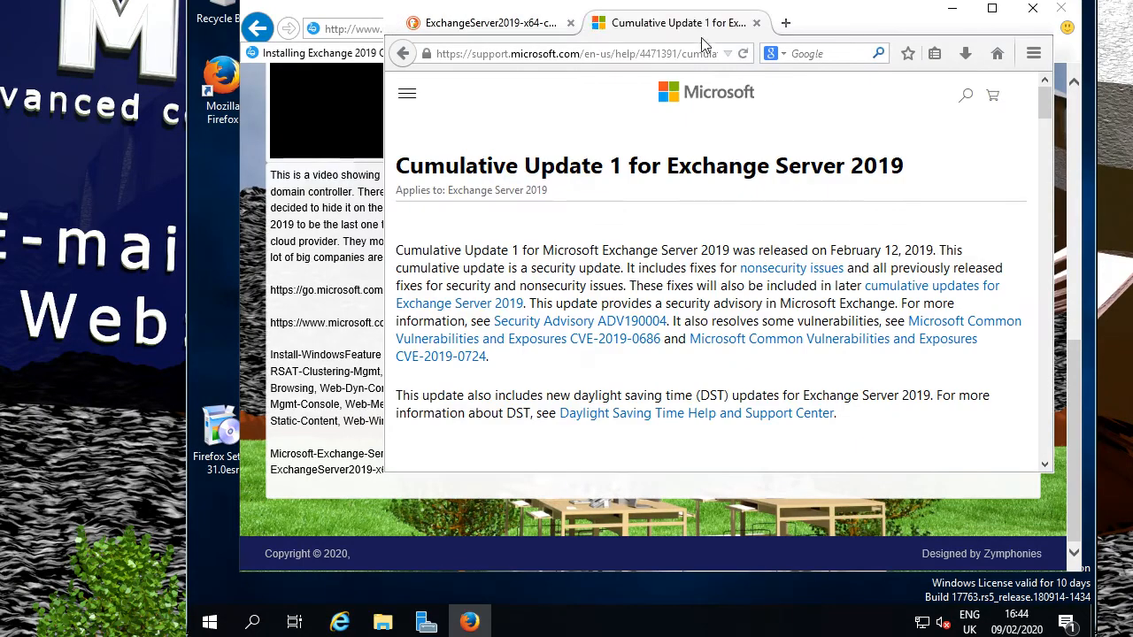
scroll(887, 367, down, 5)
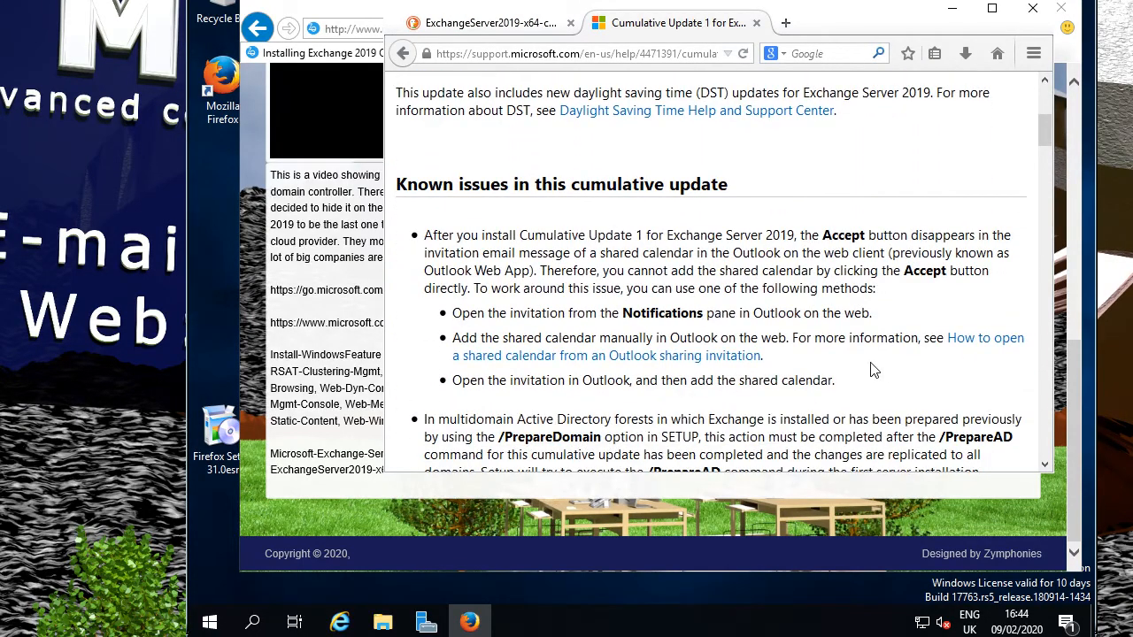
scroll(884, 337, down, 15)
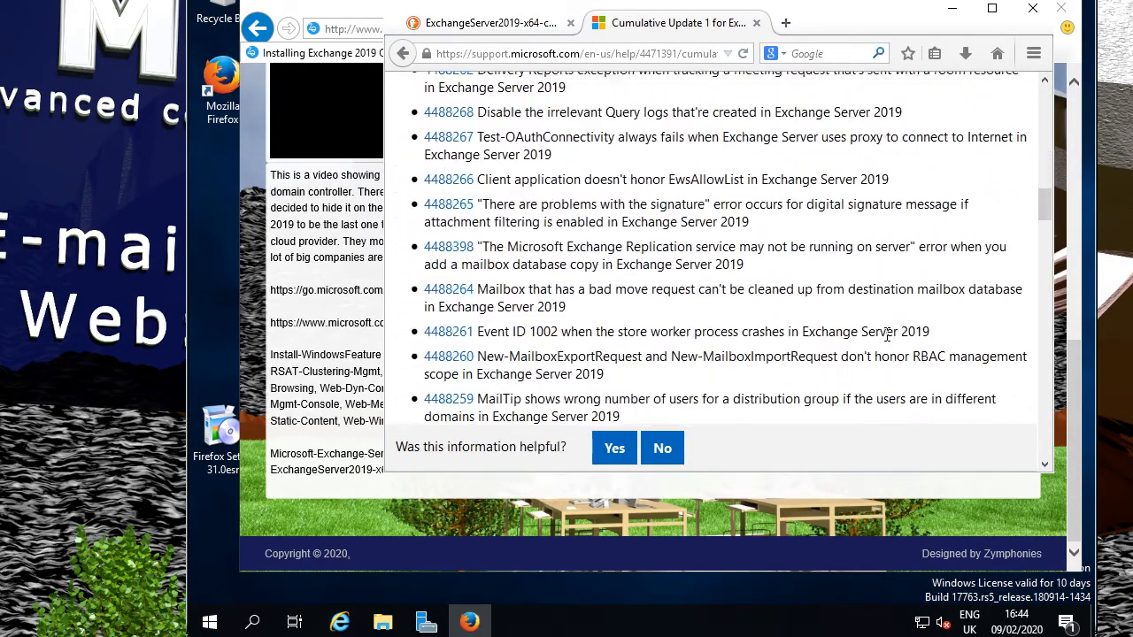
scroll(887, 342, down, 2)
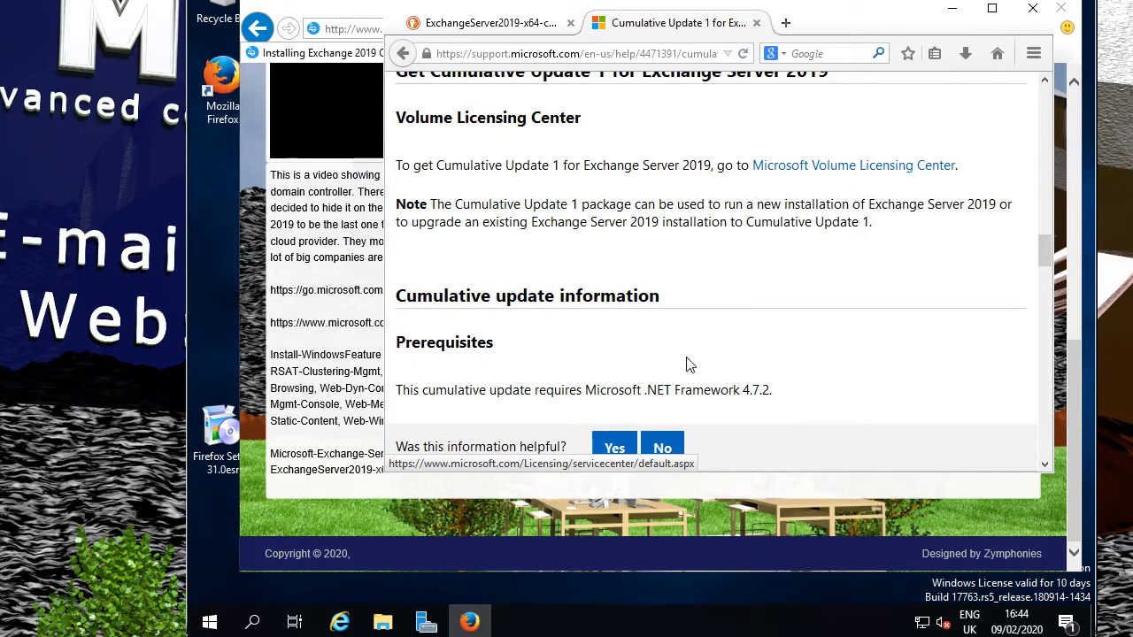
scroll(703, 364, down, 15)
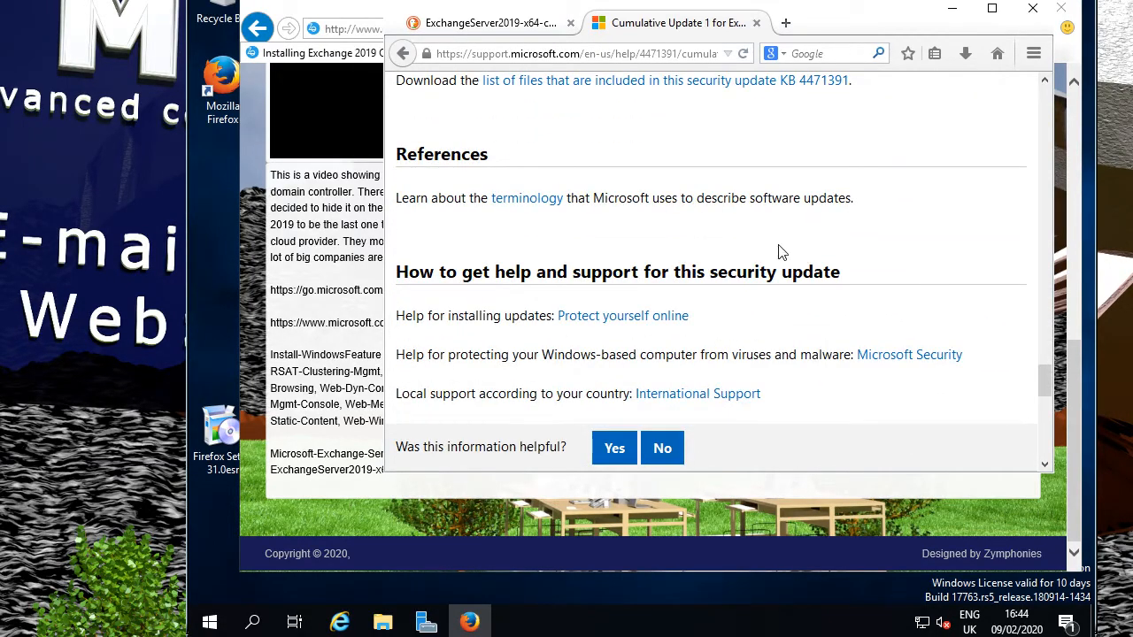
Close the Cumulative Update 1 tab and scroll through the DuckDuckGo ISO results back to the top.
click(756, 23)
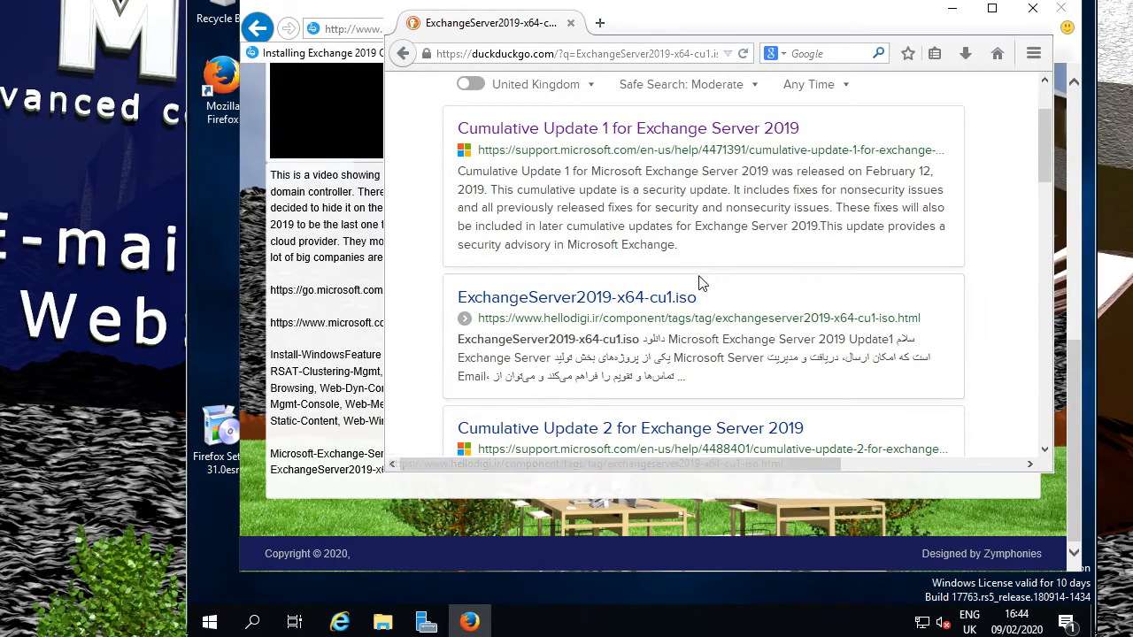
scroll(434, 301, down, 4)
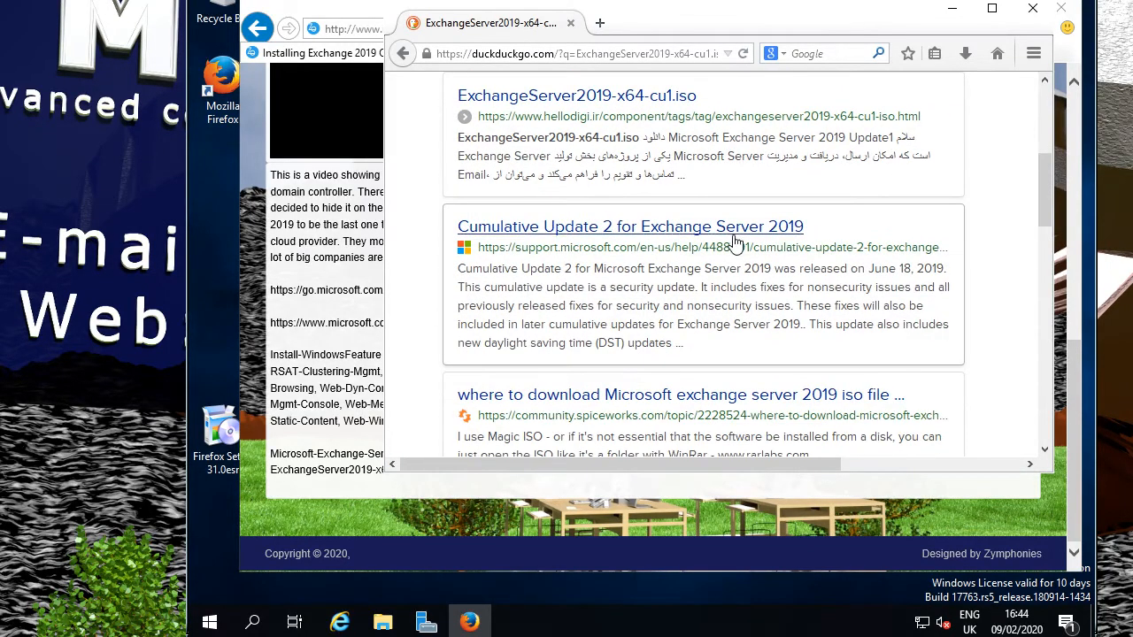
scroll(969, 314, down, 4)
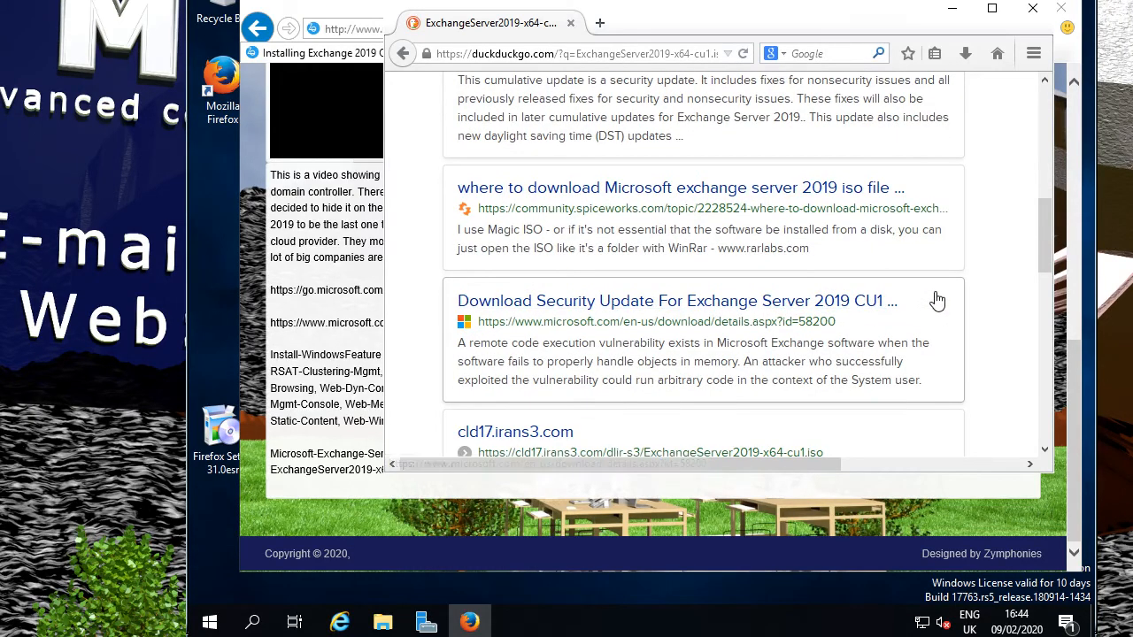
scroll(977, 294, down, 6)
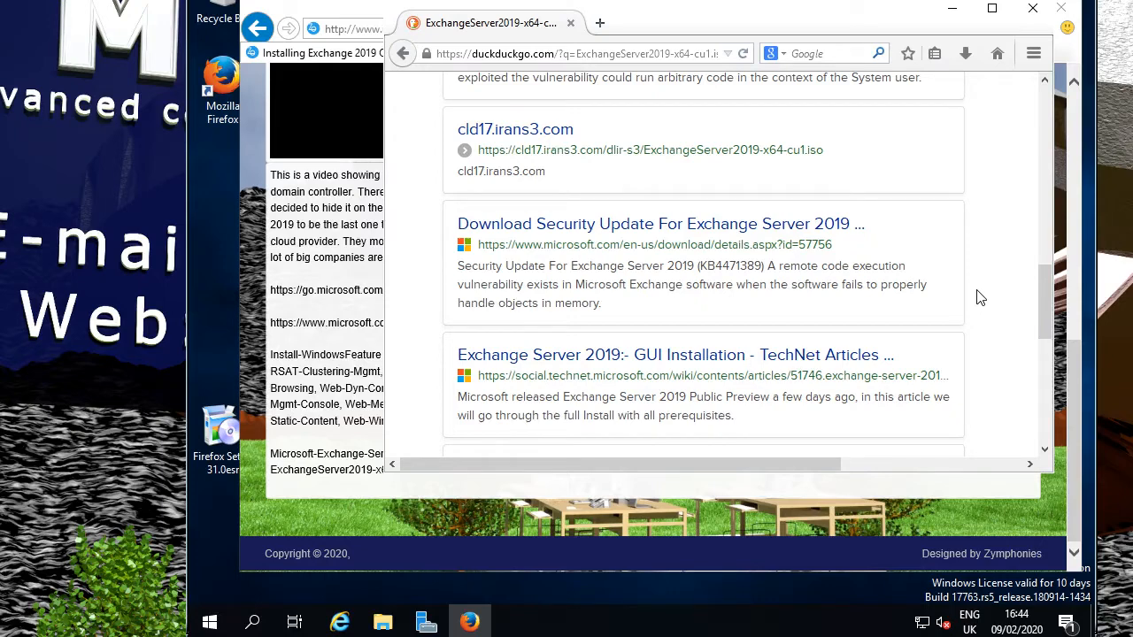
scroll(987, 331, down, 4)
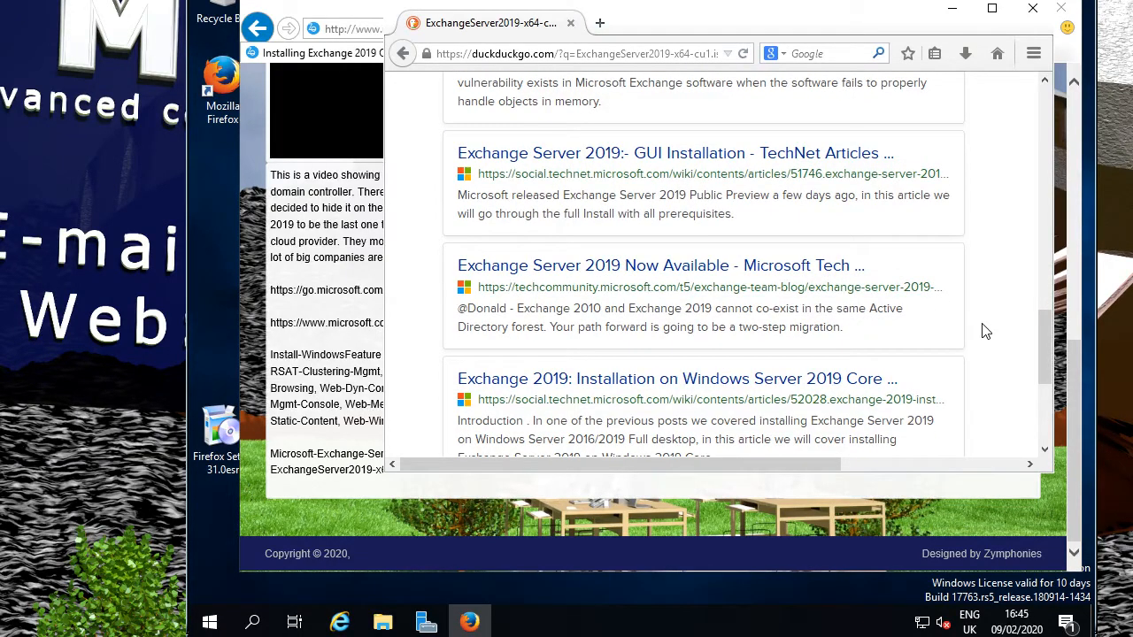
scroll(987, 331, down, 5)
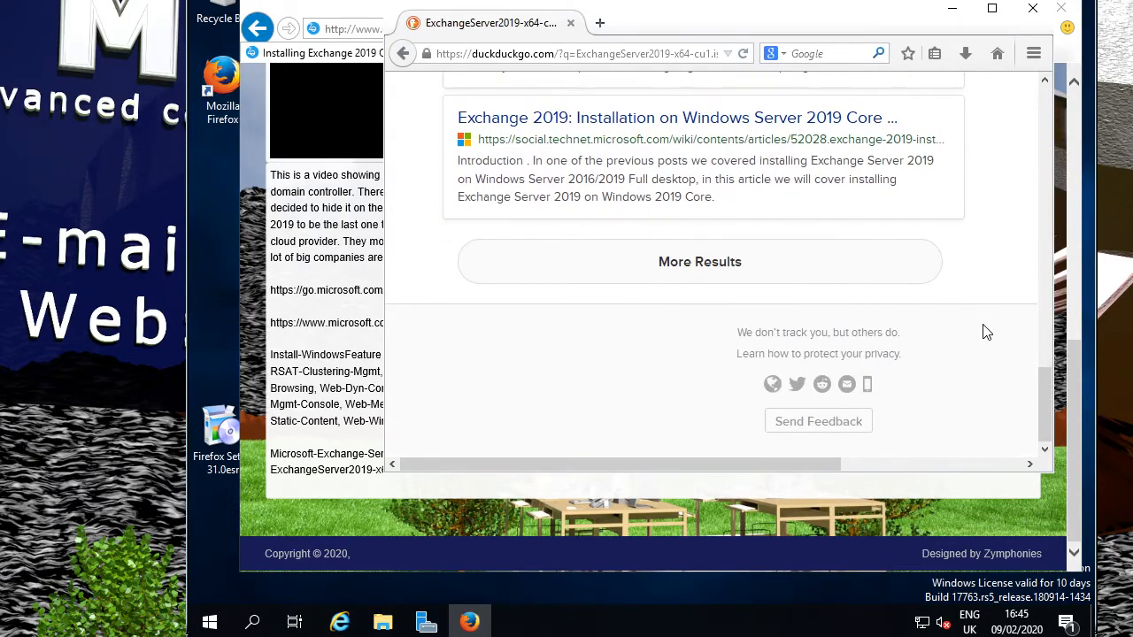
scroll(987, 331, up, 6)
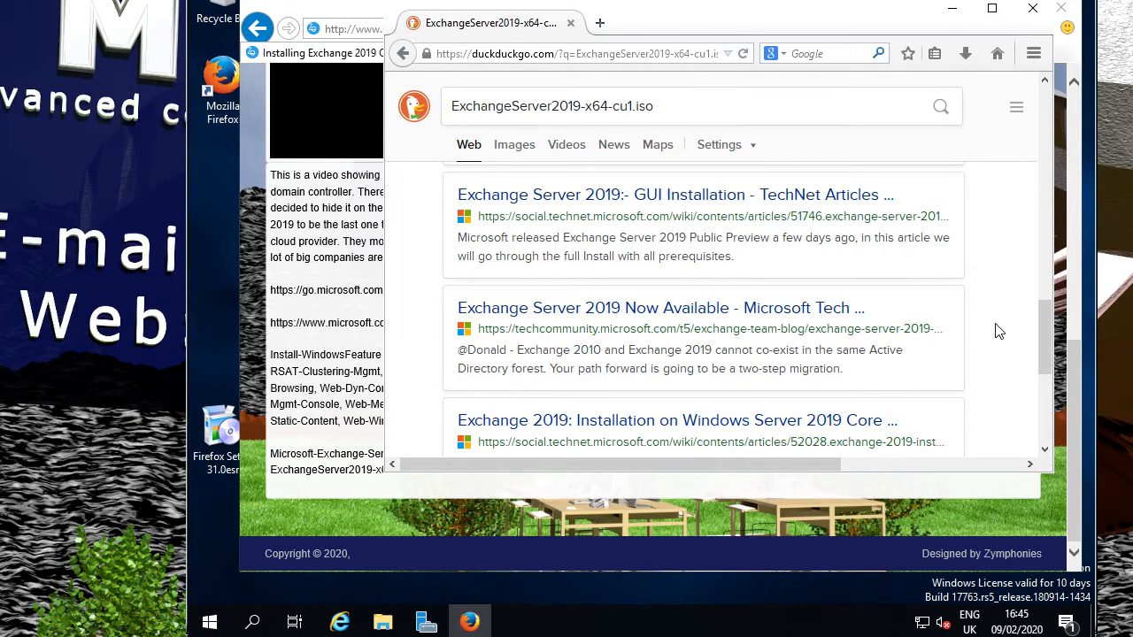
scroll(999, 331, down, 6)
scroll(999, 331, up, 12)
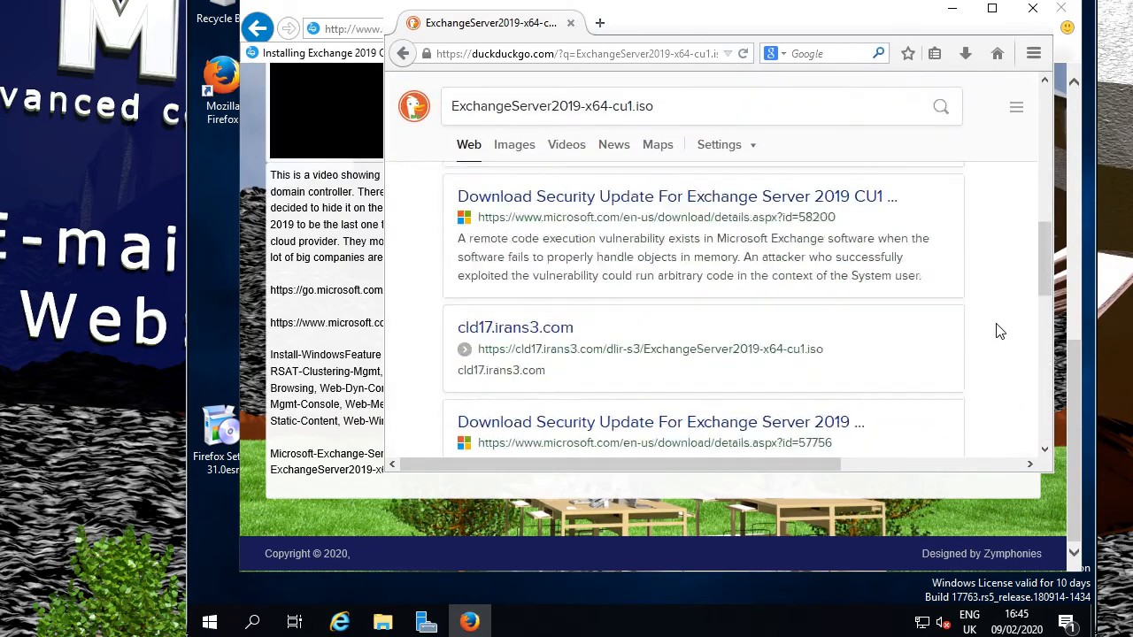
scroll(998, 331, up, 5)
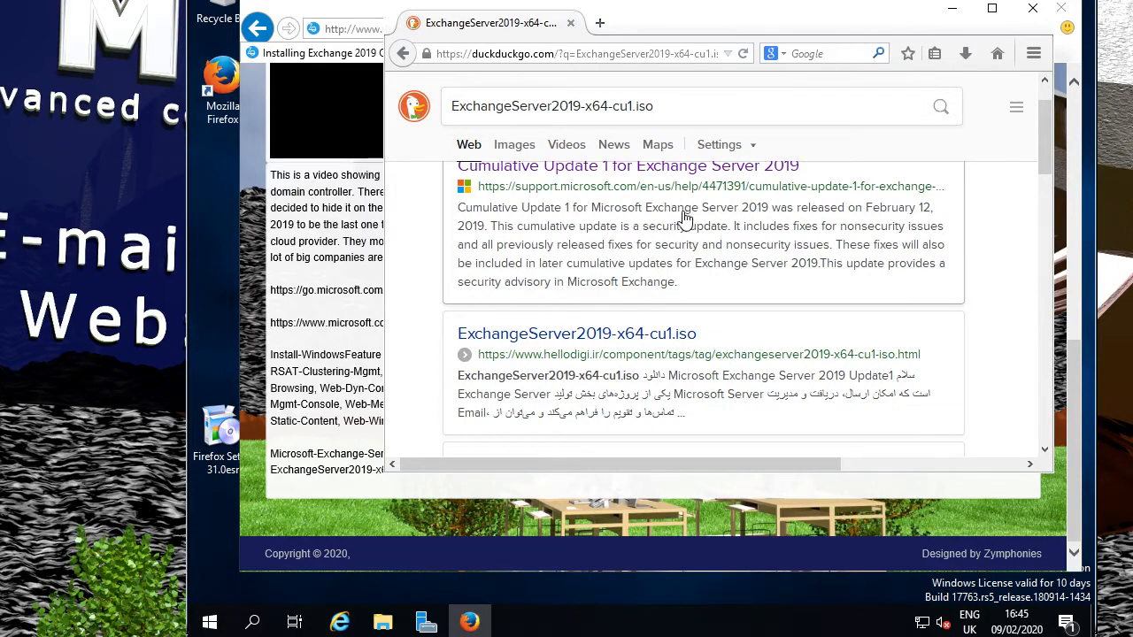
scroll(999, 308, up, 2)
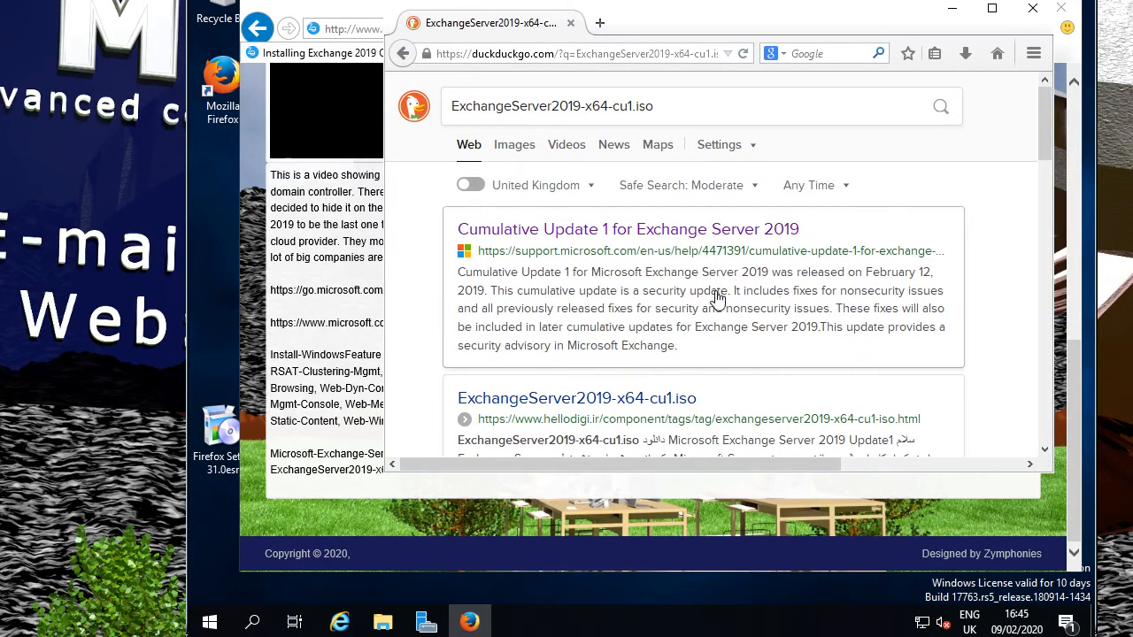
Minimize Firefox and Internet Explorer, then select both Exchange 2019 CU1 disc images on the desktop.
click(952, 11)
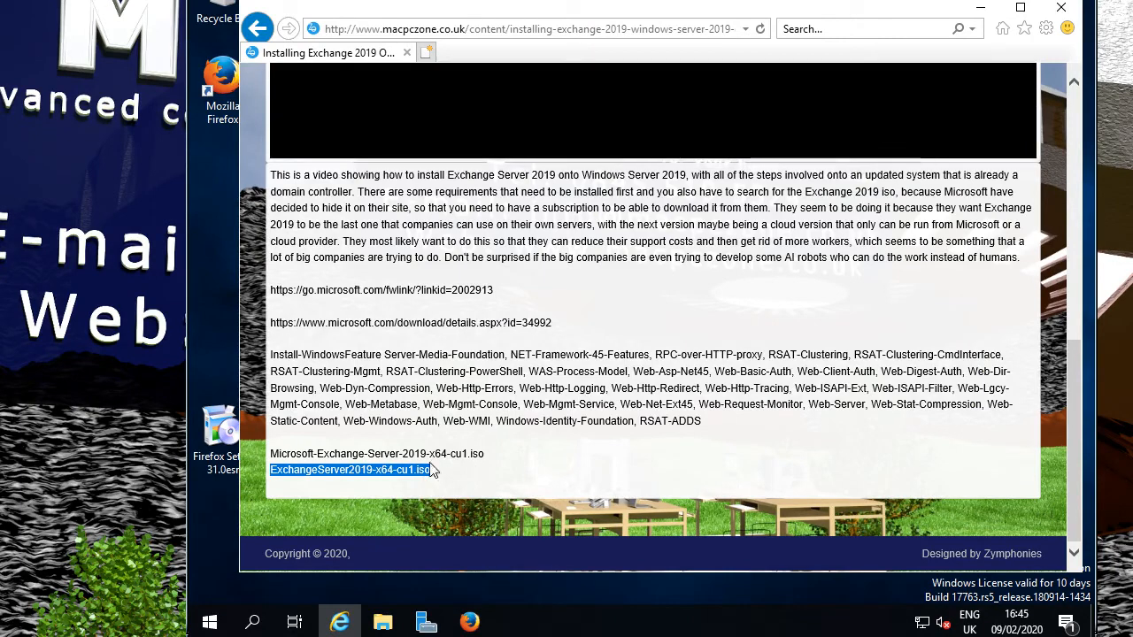
click(980, 7)
click(560, 519)
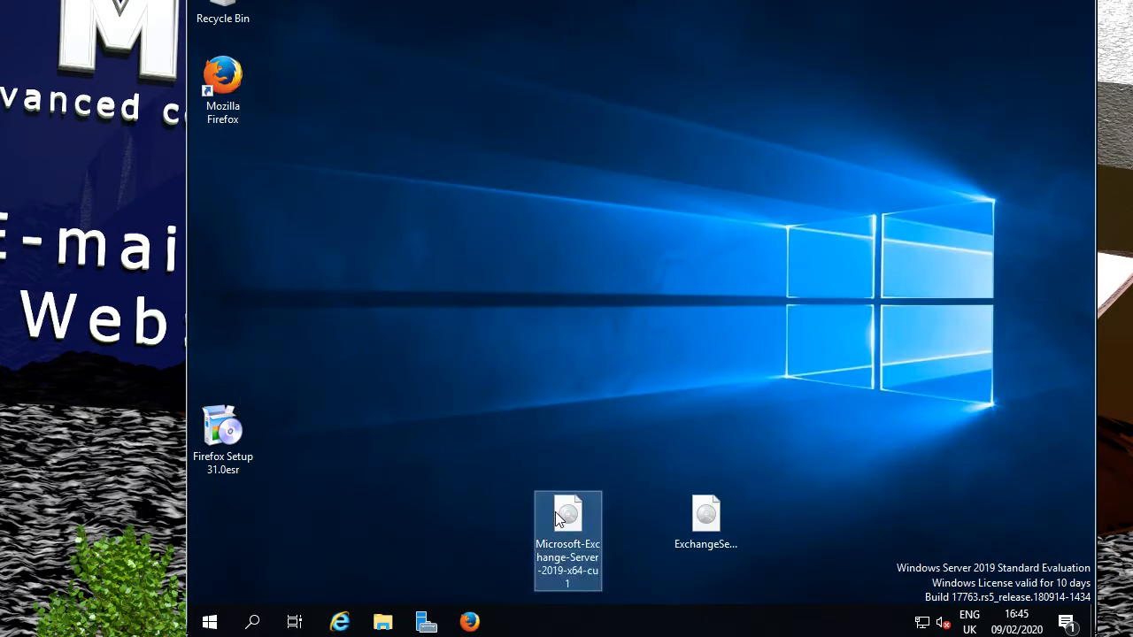
click(708, 520)
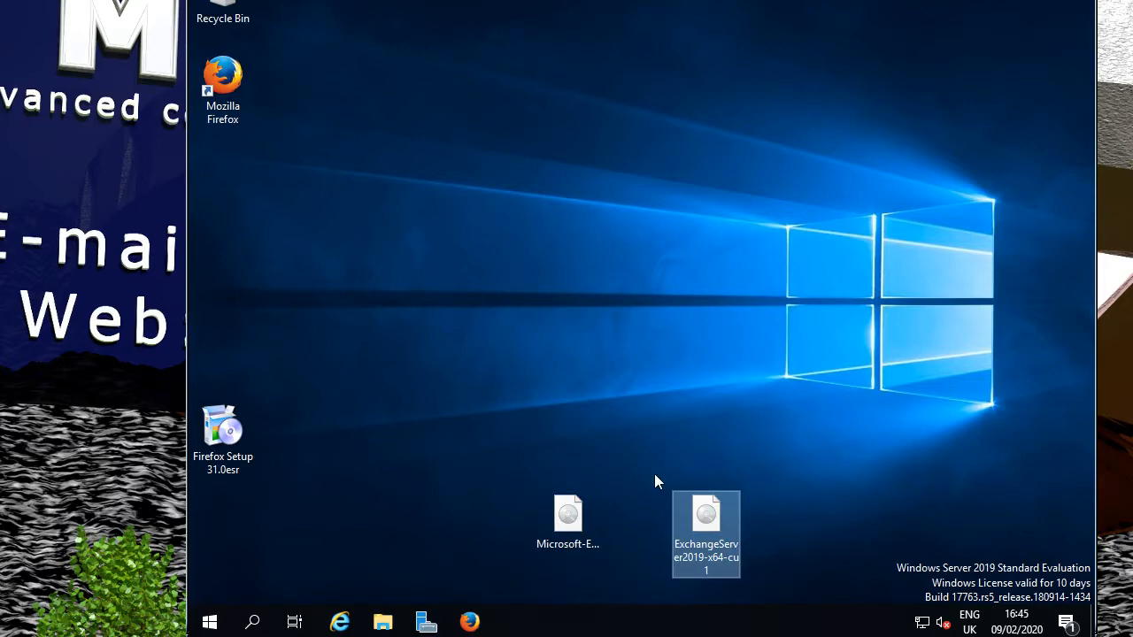
Open the Exchange Server 2019 disc image and run Setup from DVD Drive (E:).
click(571, 520)
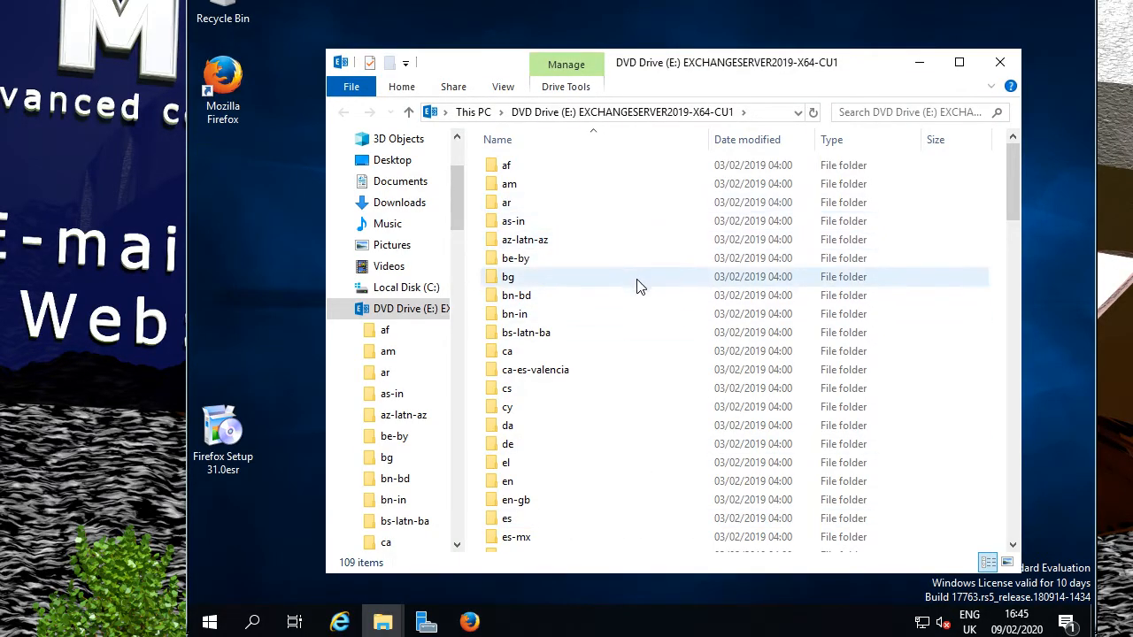
scroll(651, 328, down, 2)
scroll(647, 338, down, 14)
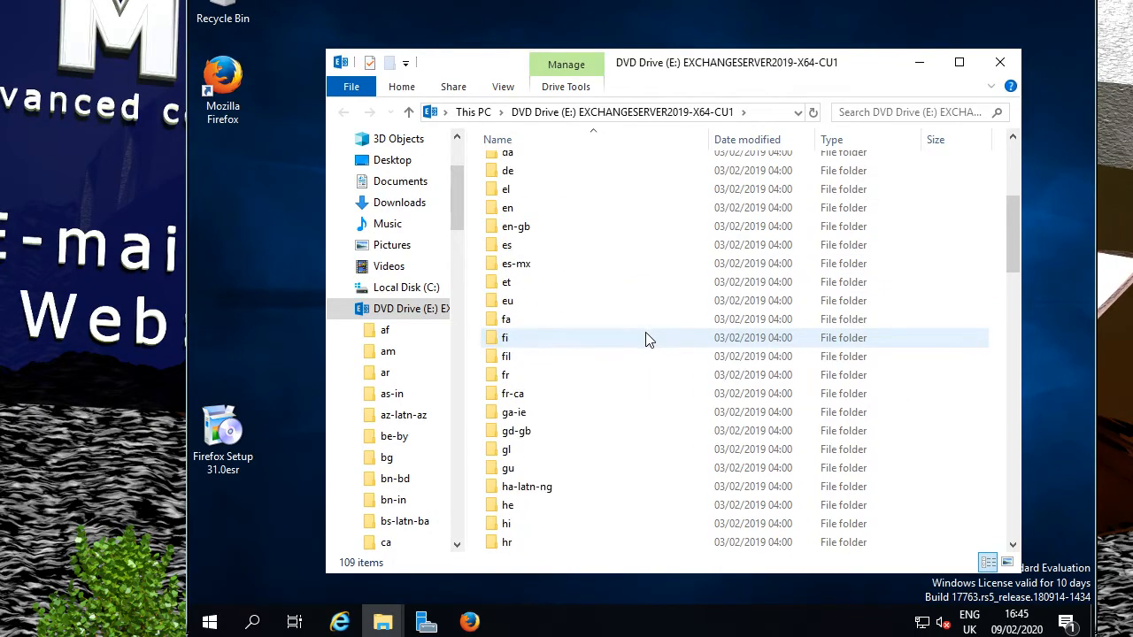
scroll(653, 339, down, 15)
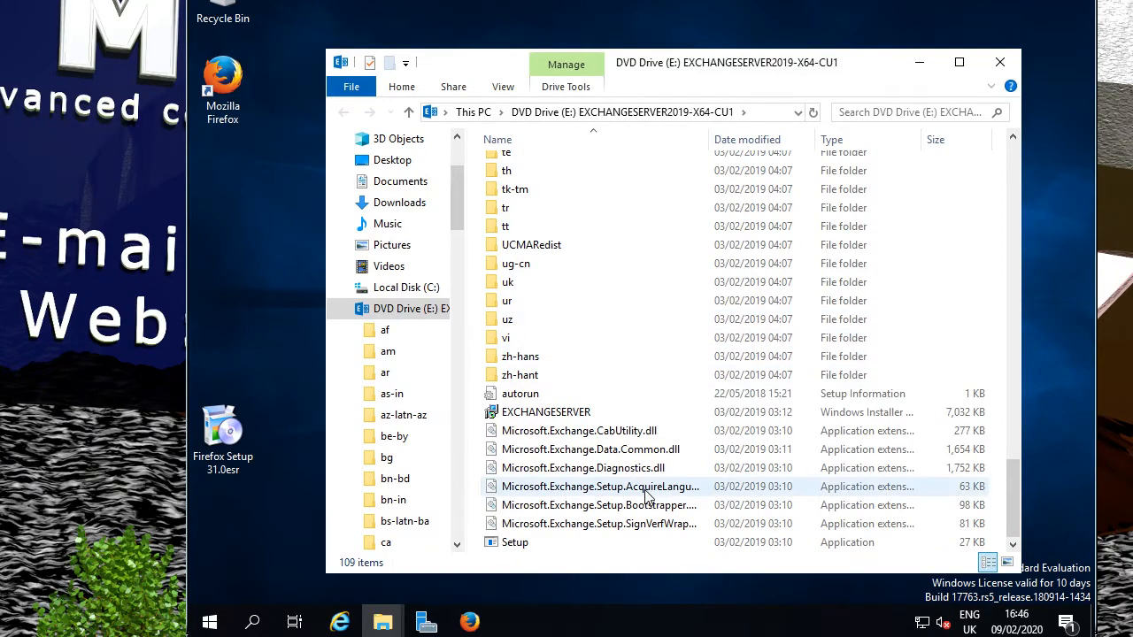
double_click(513, 543)
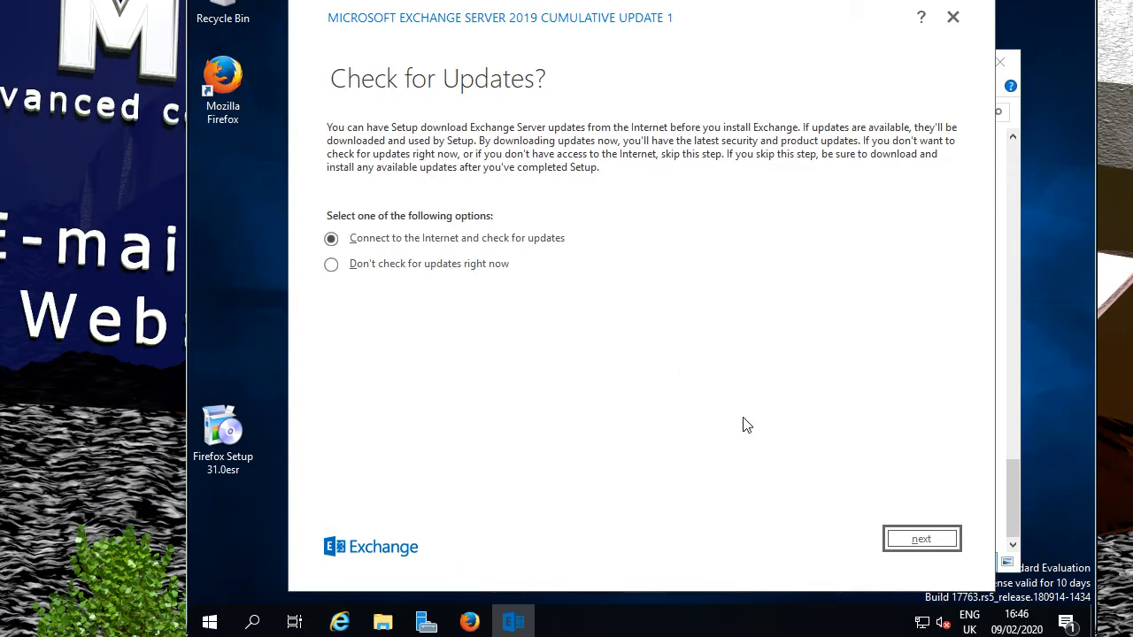
Check online for setup updates and continue once 'No updates found' appears.
click(925, 540)
click(925, 538)
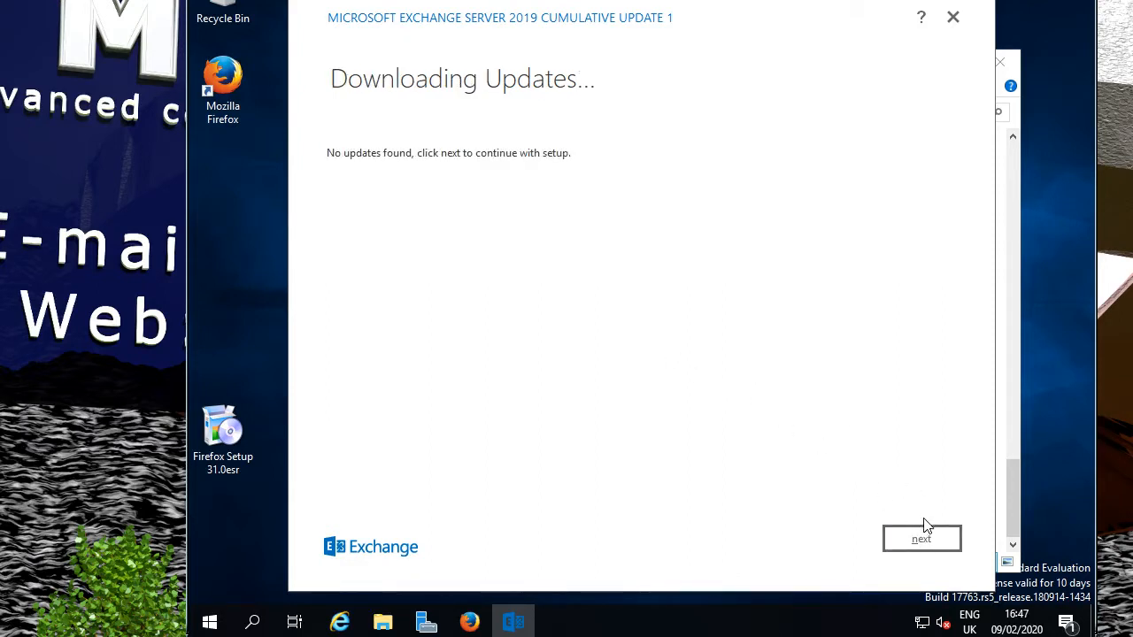
click(921, 540)
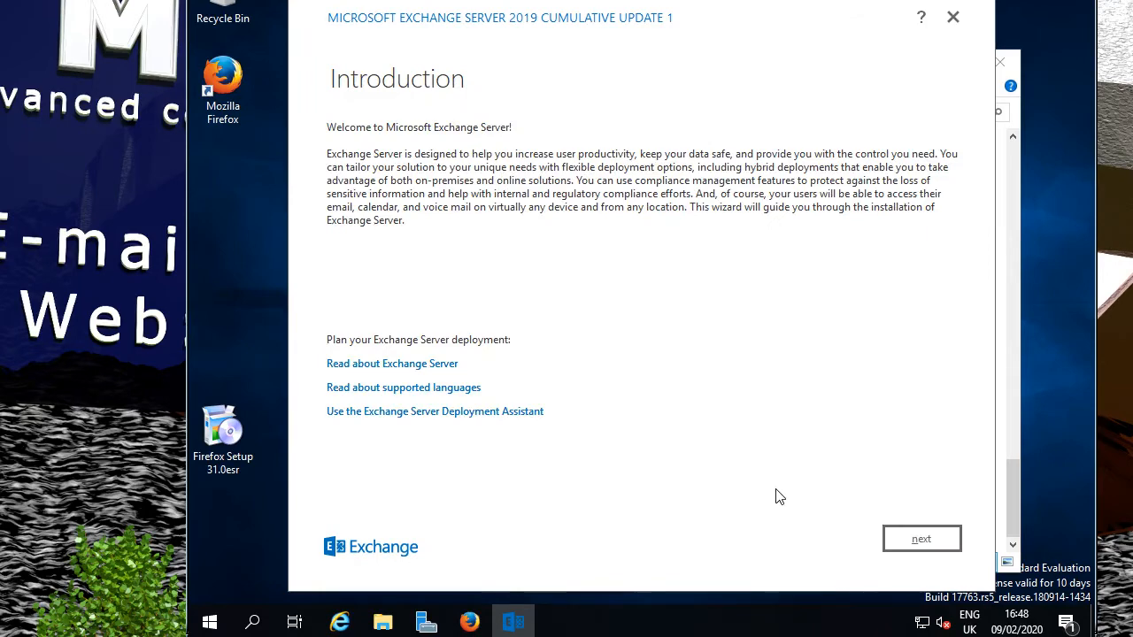
Move past the introduction and accept the Exchange licence agreement.
click(915, 539)
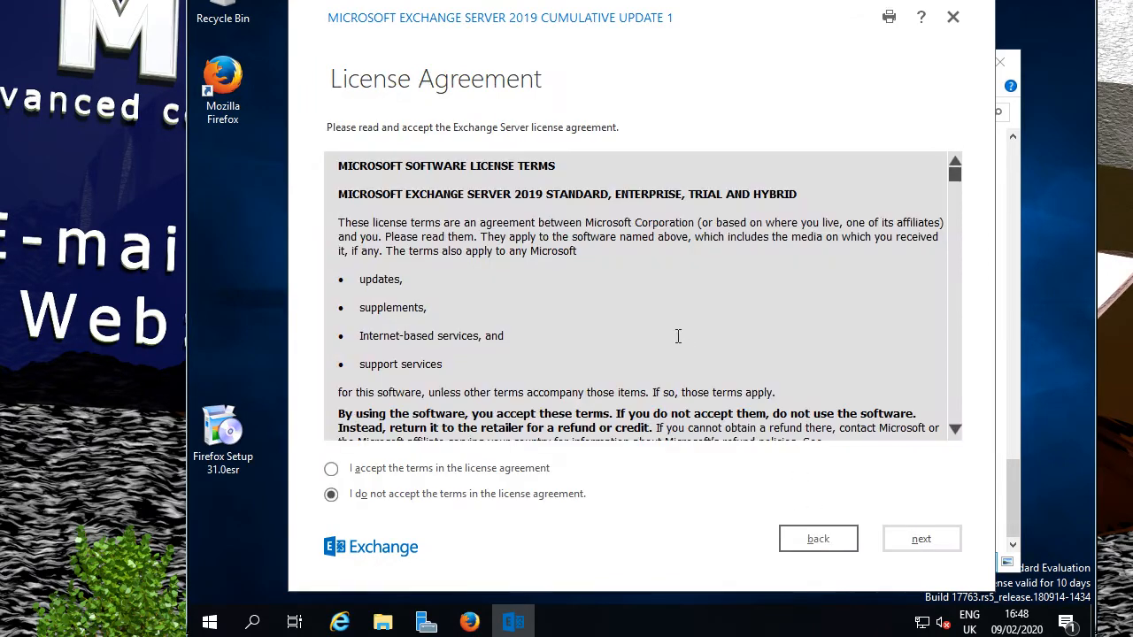
click(460, 473)
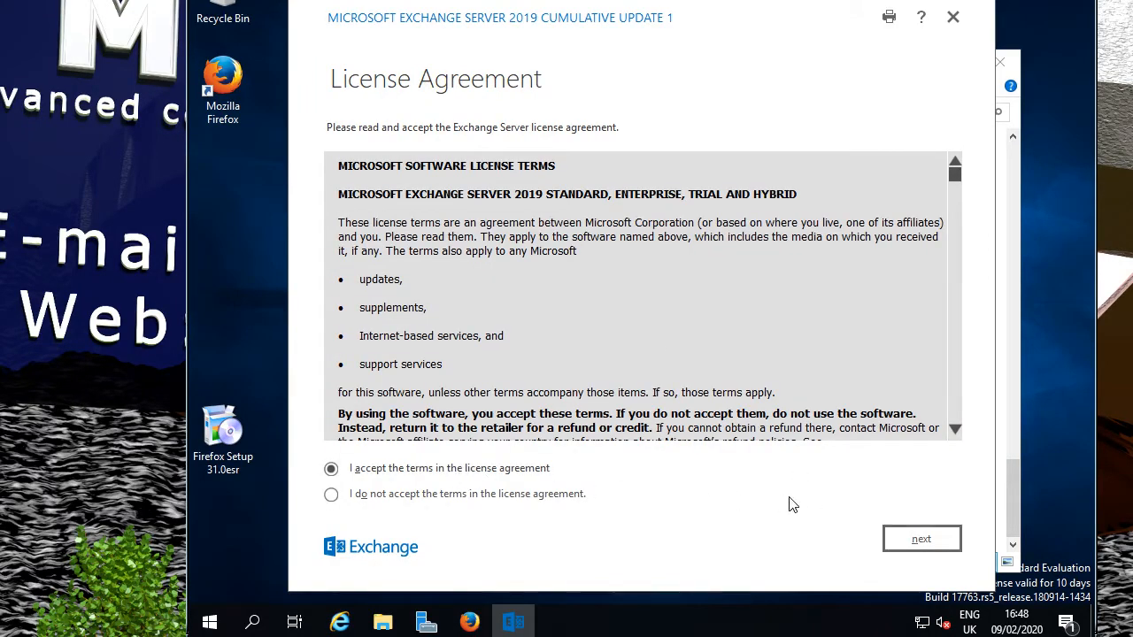
click(922, 540)
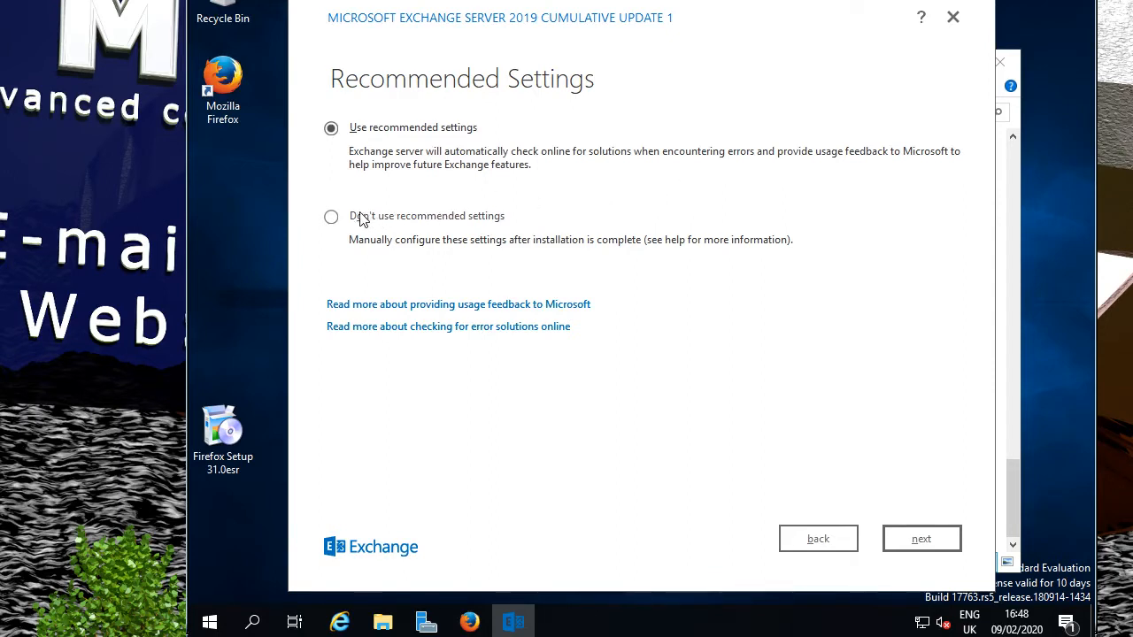
Decline recommended settings, and select the Mailbox role with automatic Windows prerequisite installation.
click(329, 226)
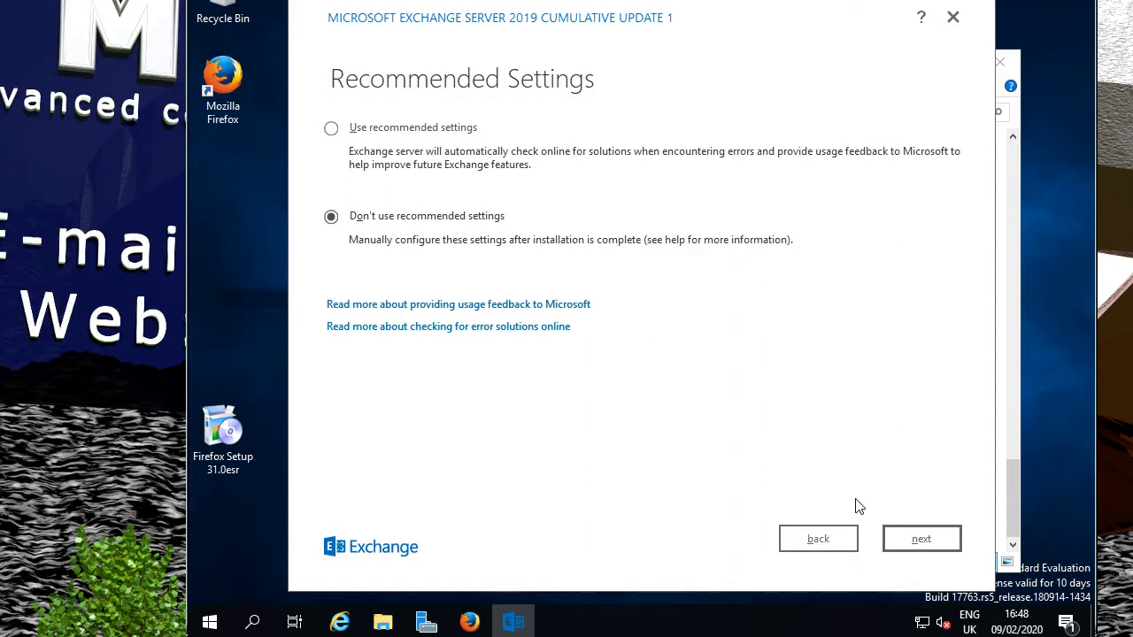
click(927, 542)
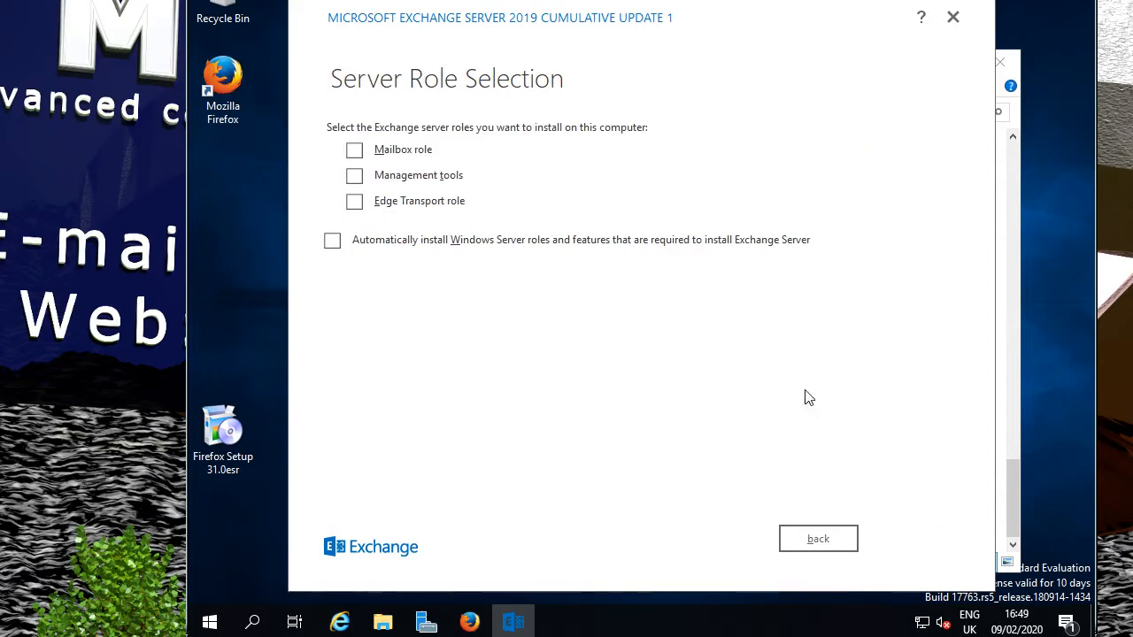
click(355, 154)
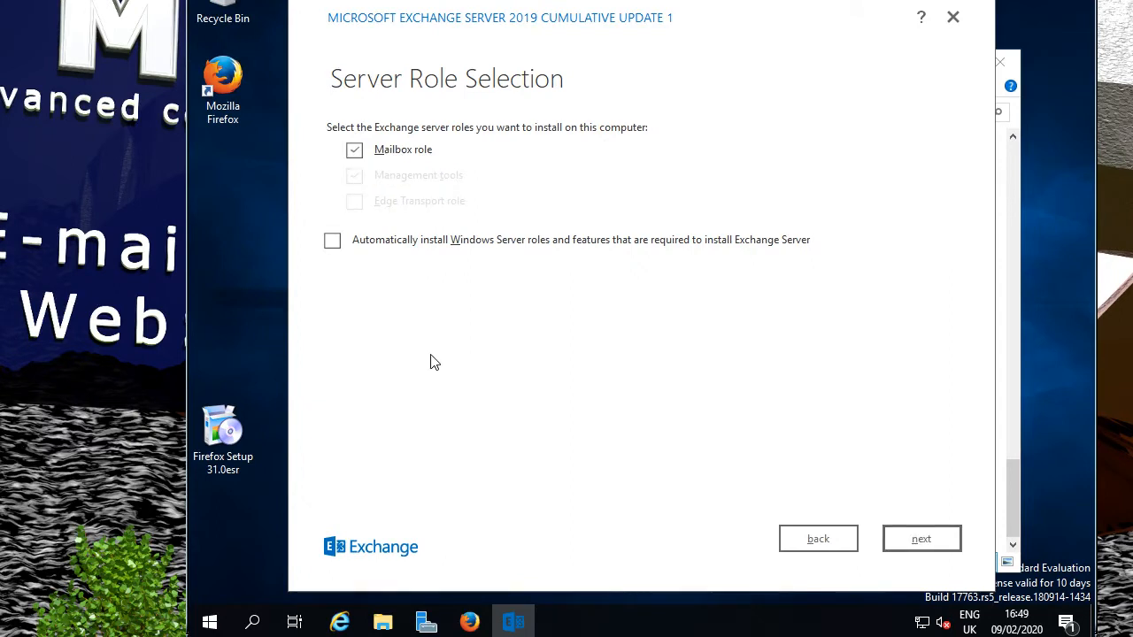
click(333, 245)
click(926, 539)
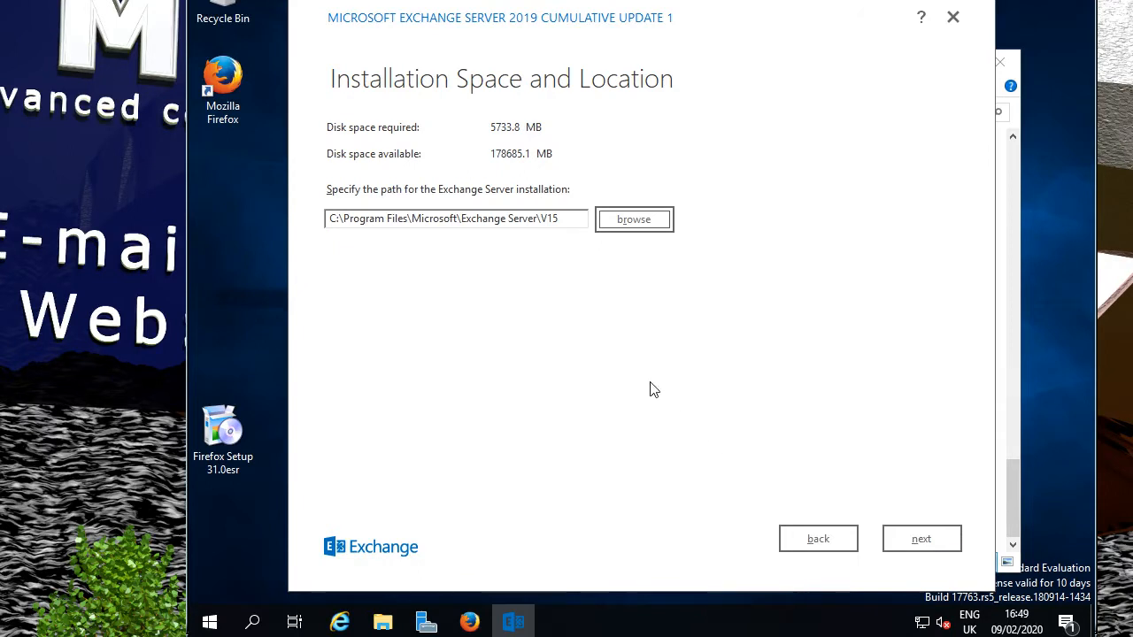
Keep the default install path, name the organization 'Slow Organization', and keep malware scanning enabled.
click(921, 542)
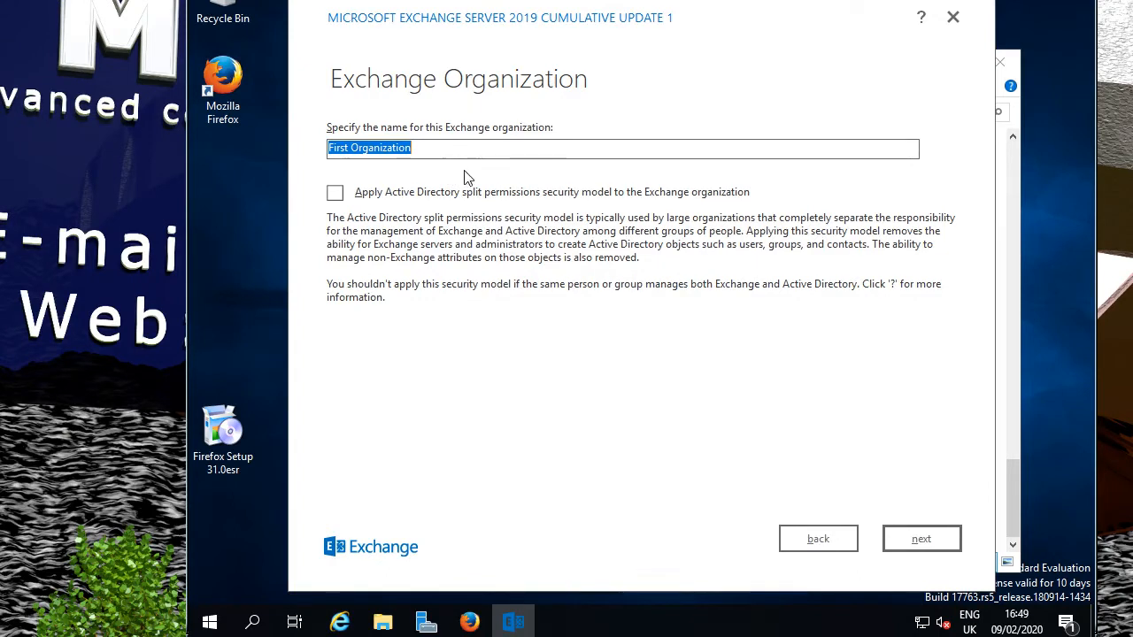
key(Left)
key(Left)
key(Left)
key(Left)
key(Left)
key(Left)
key(Left)
key(Left)
key(Left)
key(Left)
key(Left)
key(Left)
key(Left)
key(BackSpace)
key(BackSpace)
key(BackSpace)
key(BackSpace)
key(BackSpace)
text(Slow)
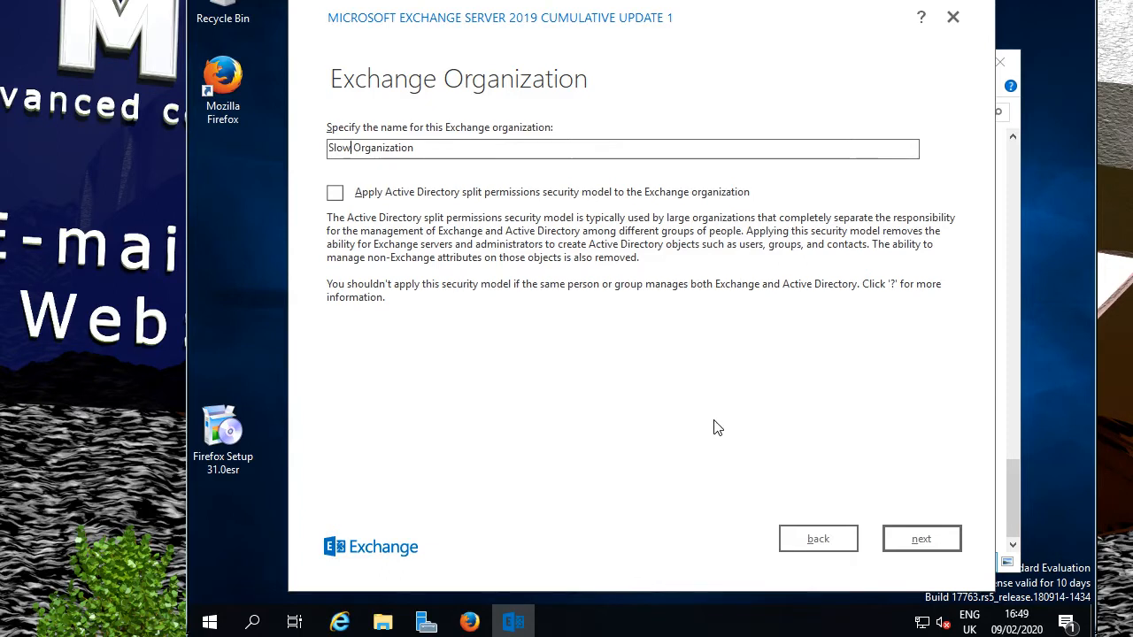
click(927, 543)
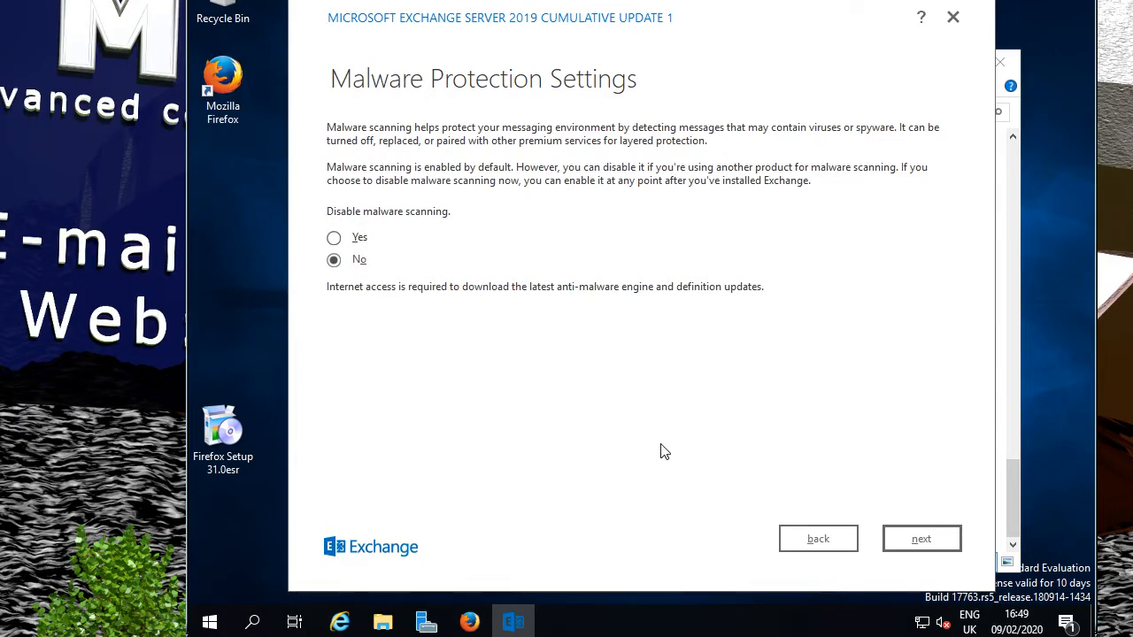
click(921, 539)
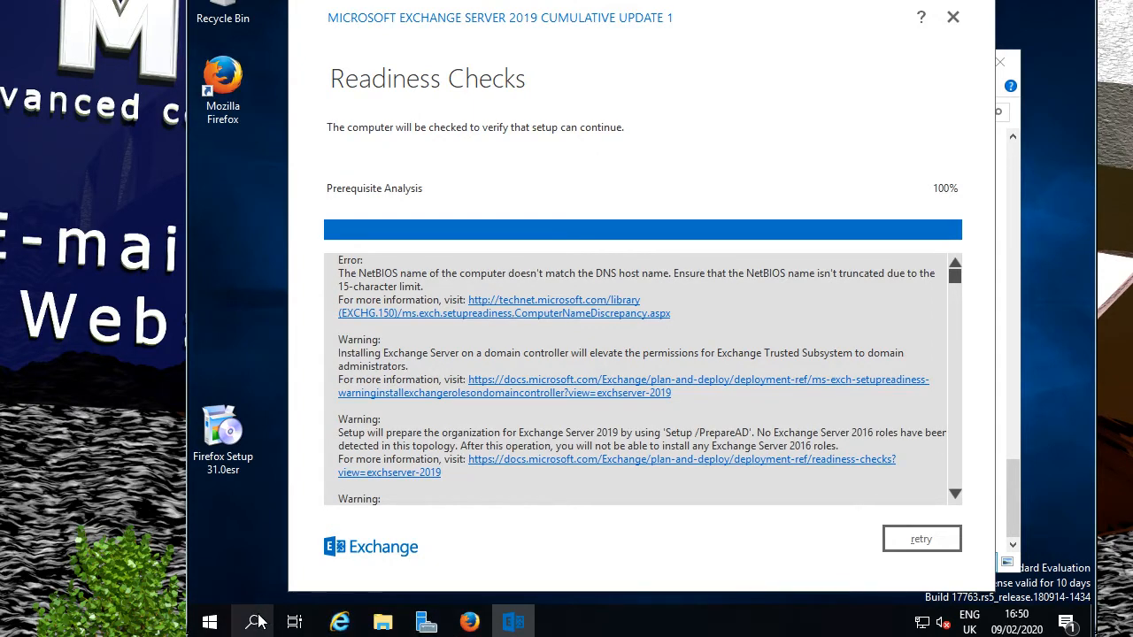
Review the NetBIOS-versus-DNS host name error, then open and dismiss the Start quick menu.
right_click(212, 623)
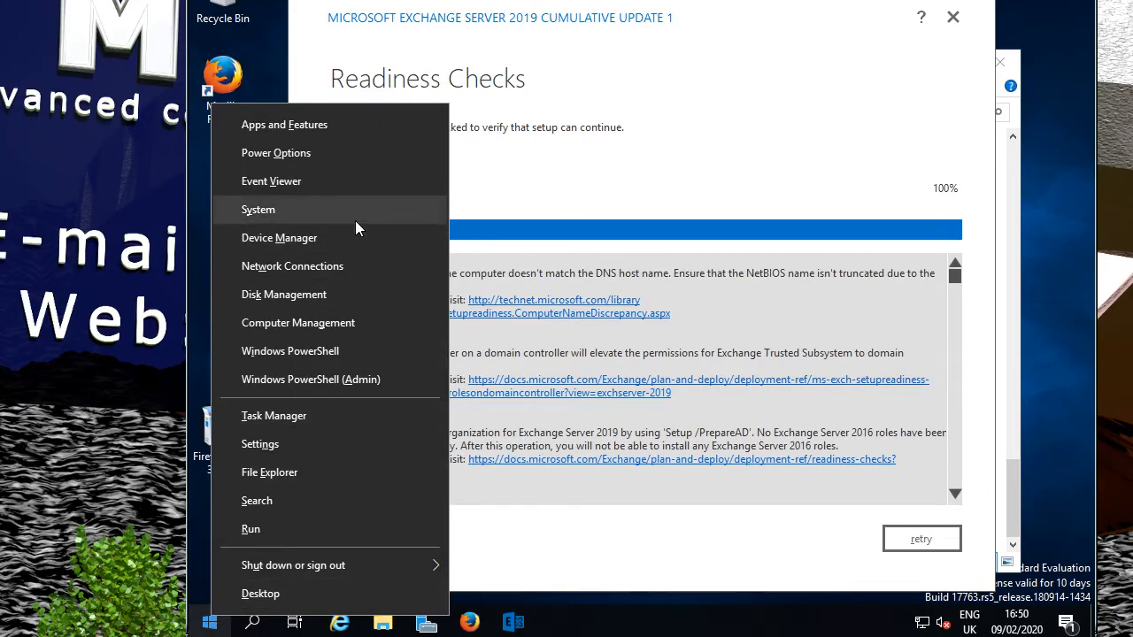
click(584, 609)
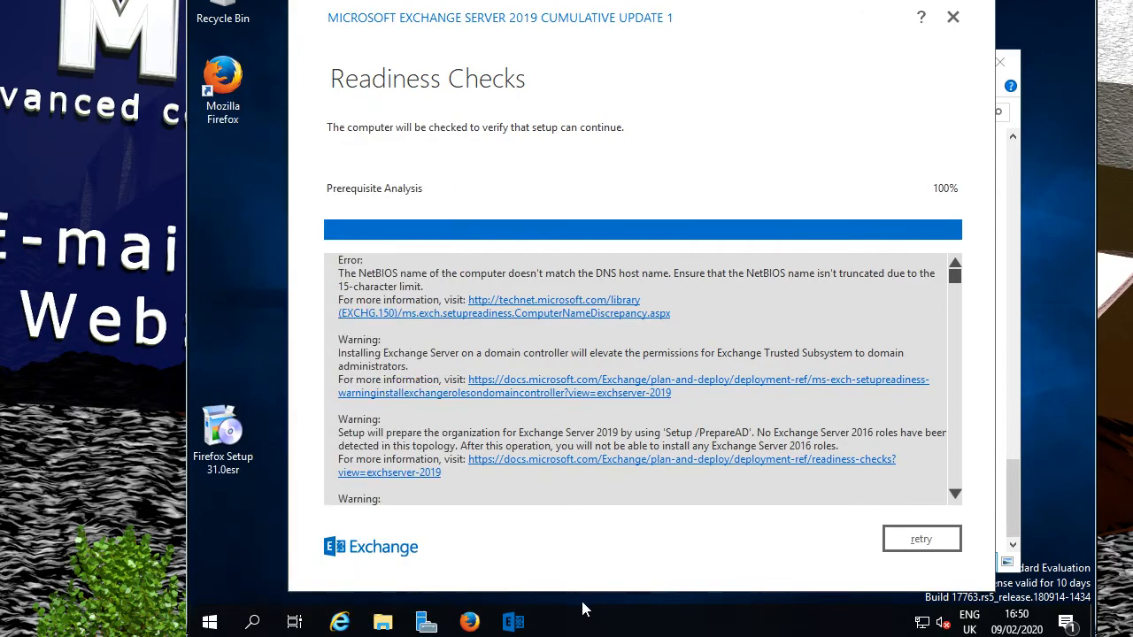
Search 'con' to open Control Panel, then open the System page.
click(214, 619)
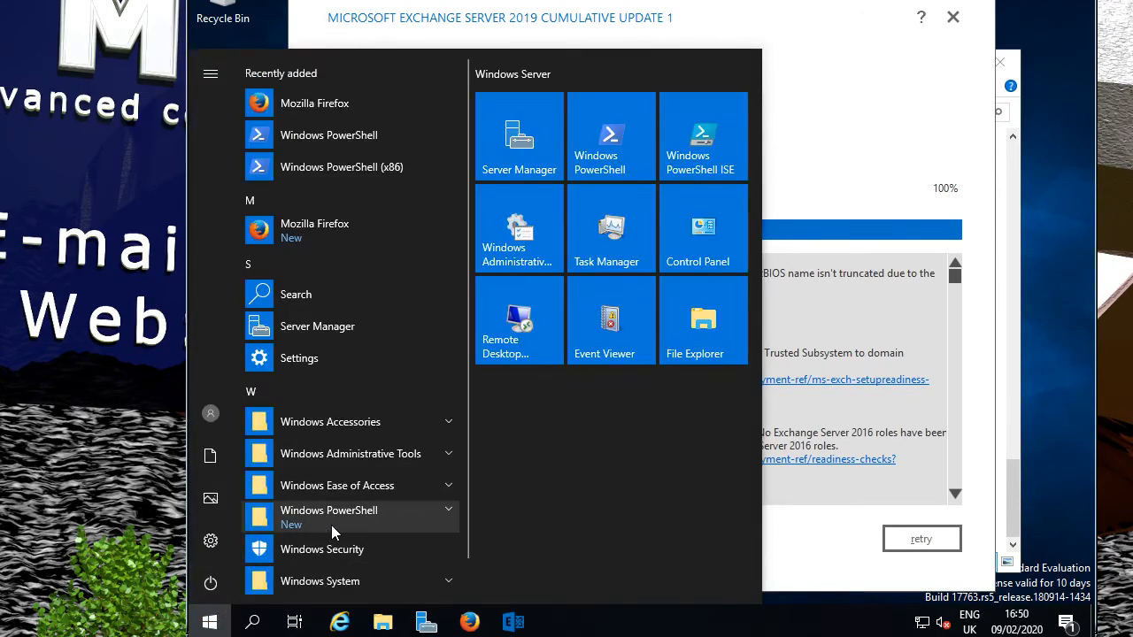
text(con)
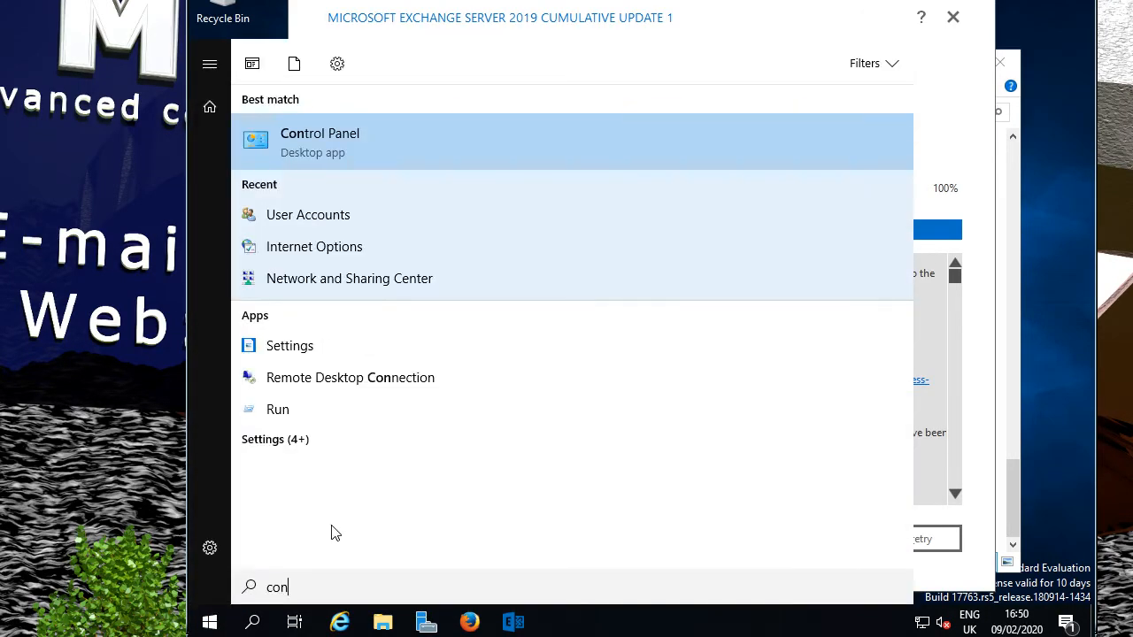
click(348, 146)
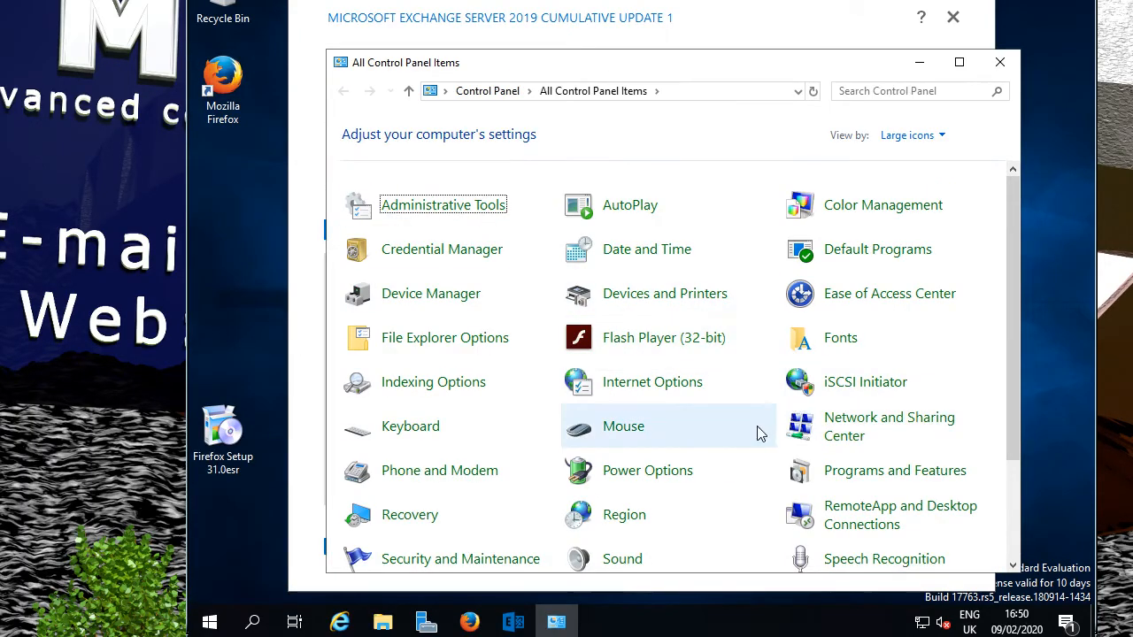
scroll(760, 428, down, 1)
scroll(760, 428, down, 1)
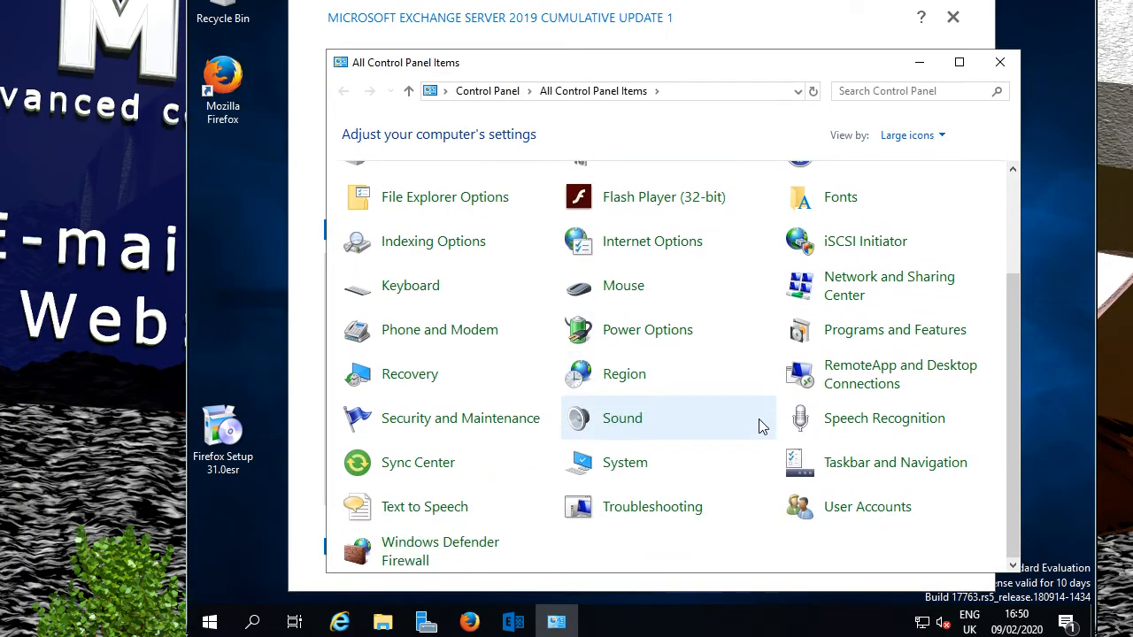
click(646, 464)
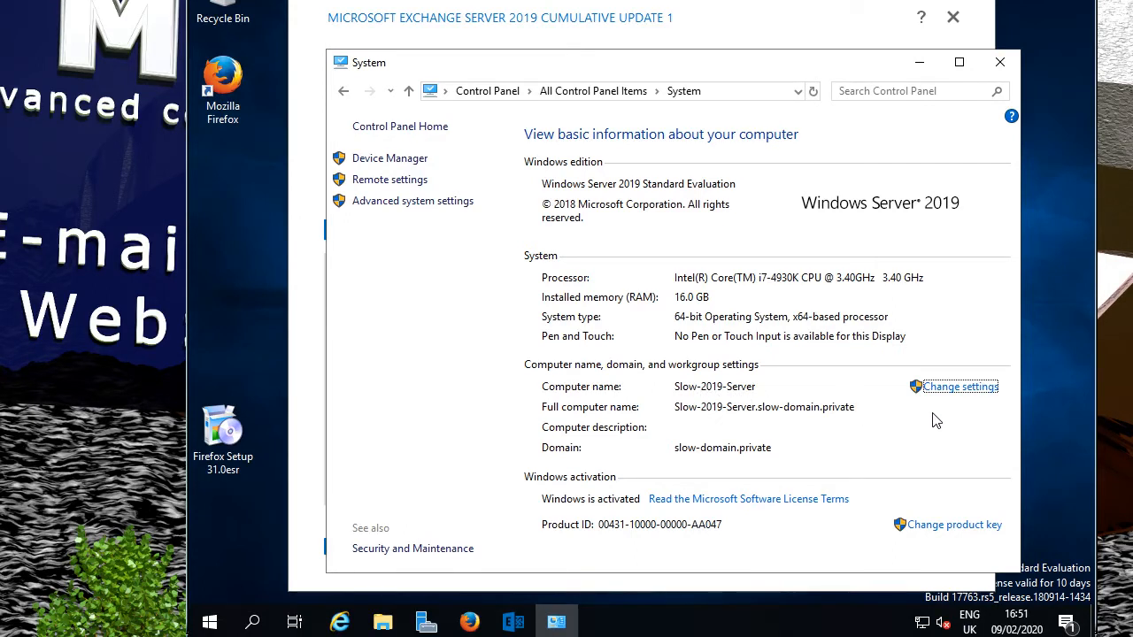
Rename the computer from Slow-2019-Server to Slow-2019-Serv, accepting the domain controller and restart notices.
click(963, 391)
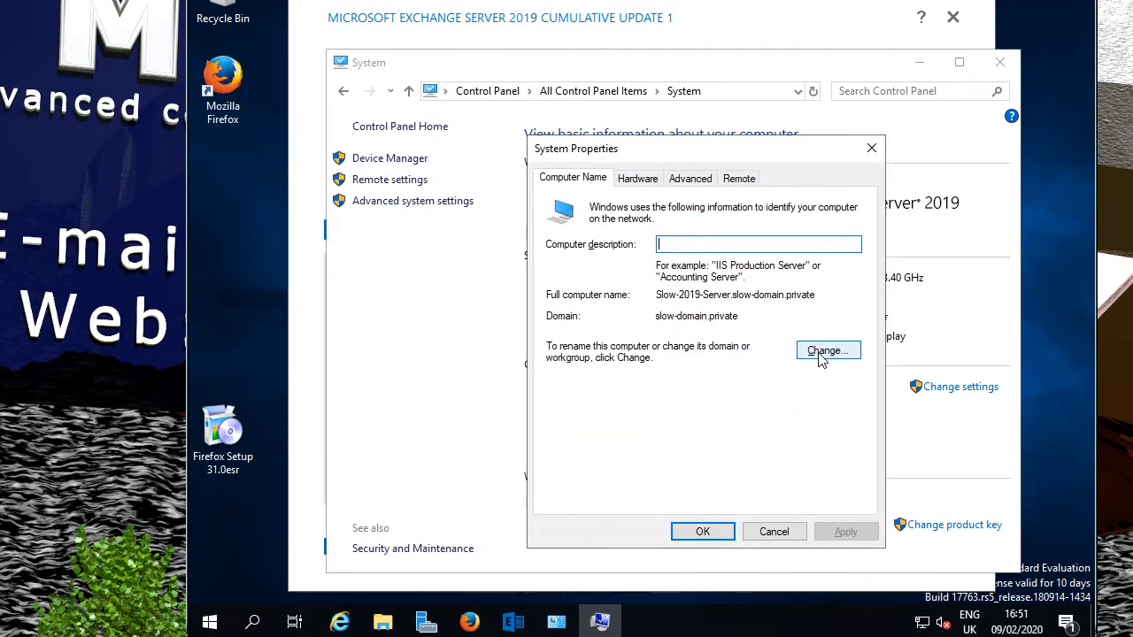
click(823, 354)
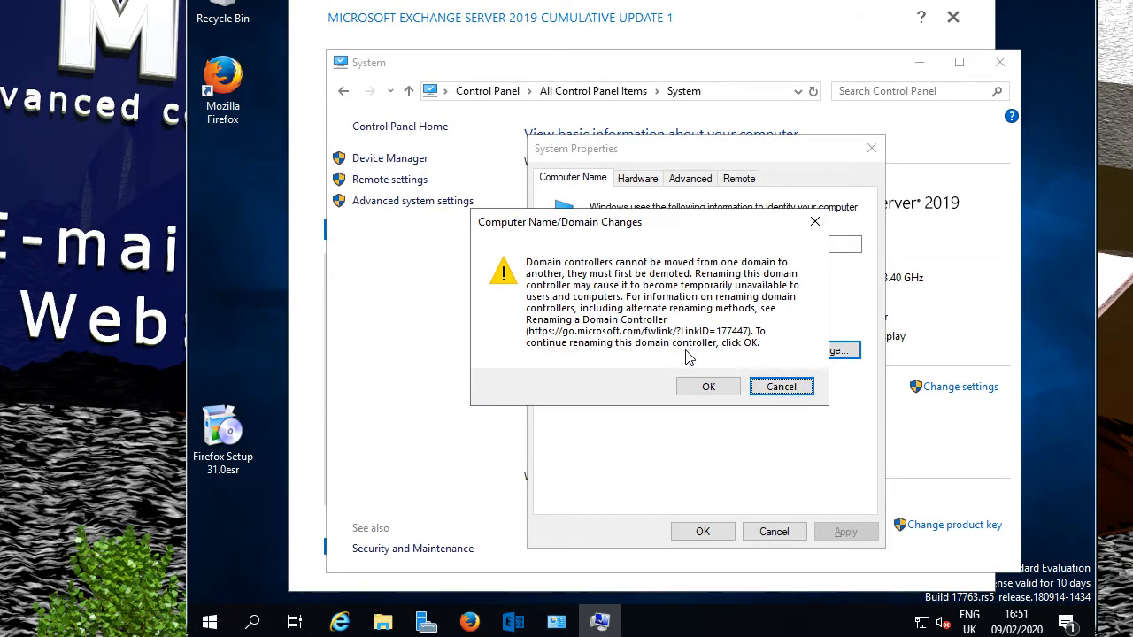
click(708, 386)
click(646, 281)
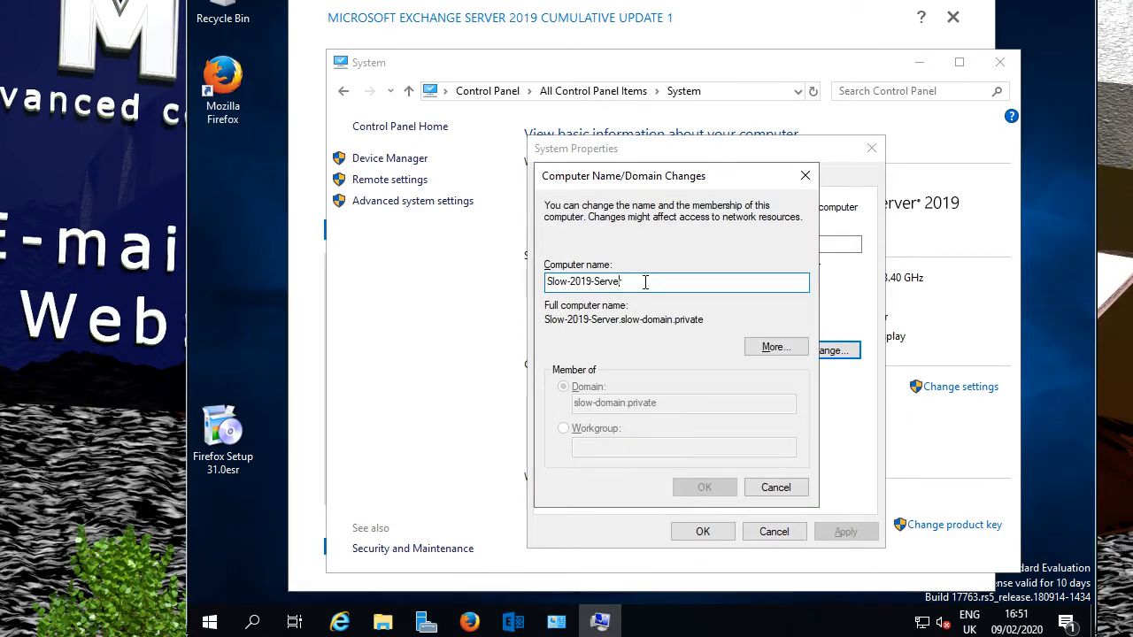
key(BackSpace)
key(BackSpace)
key(BackSpace)
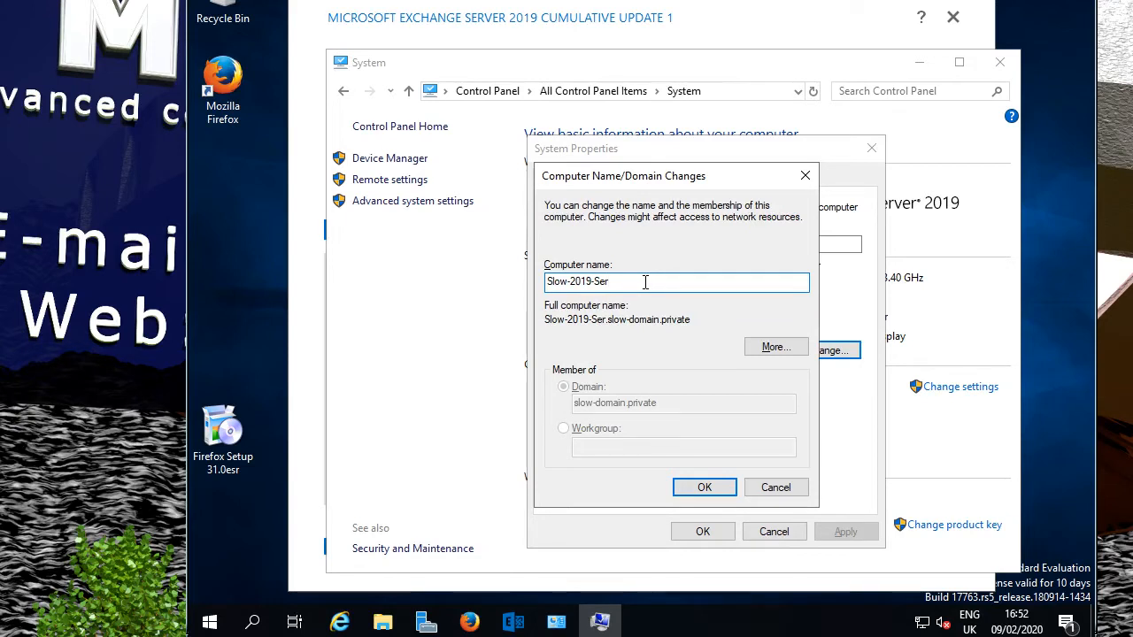
text(v)
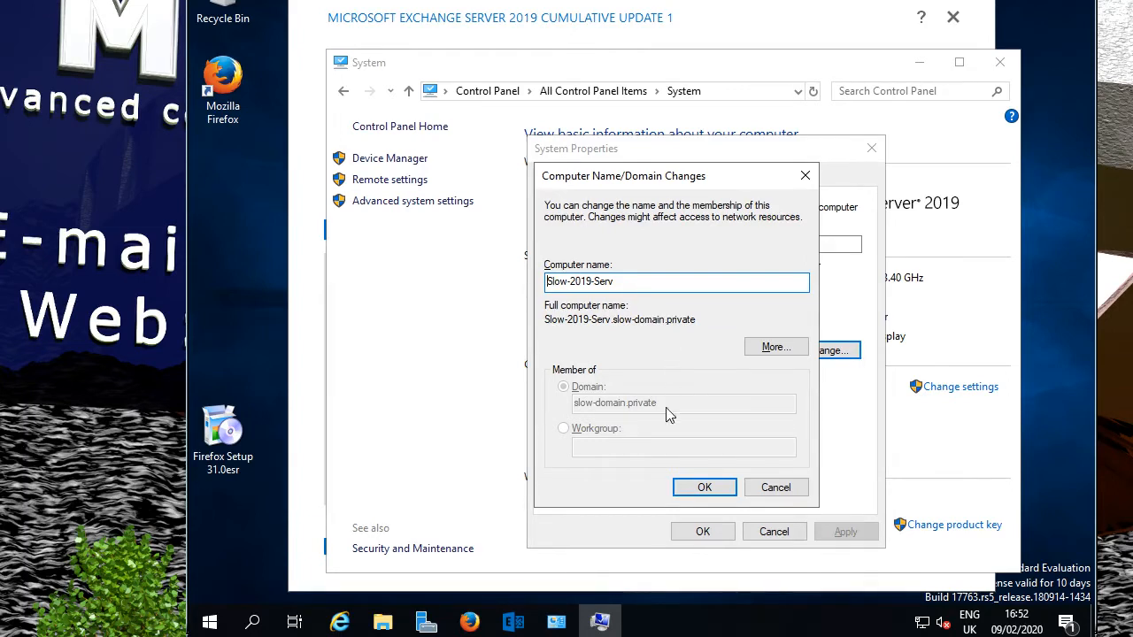
click(705, 482)
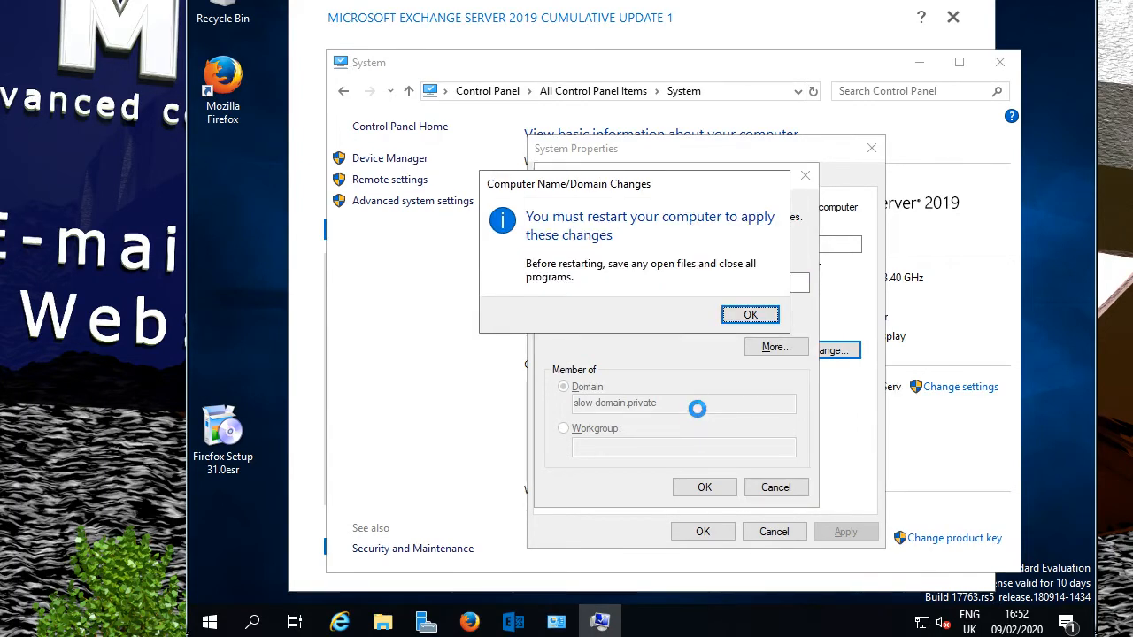
click(750, 317)
click(703, 533)
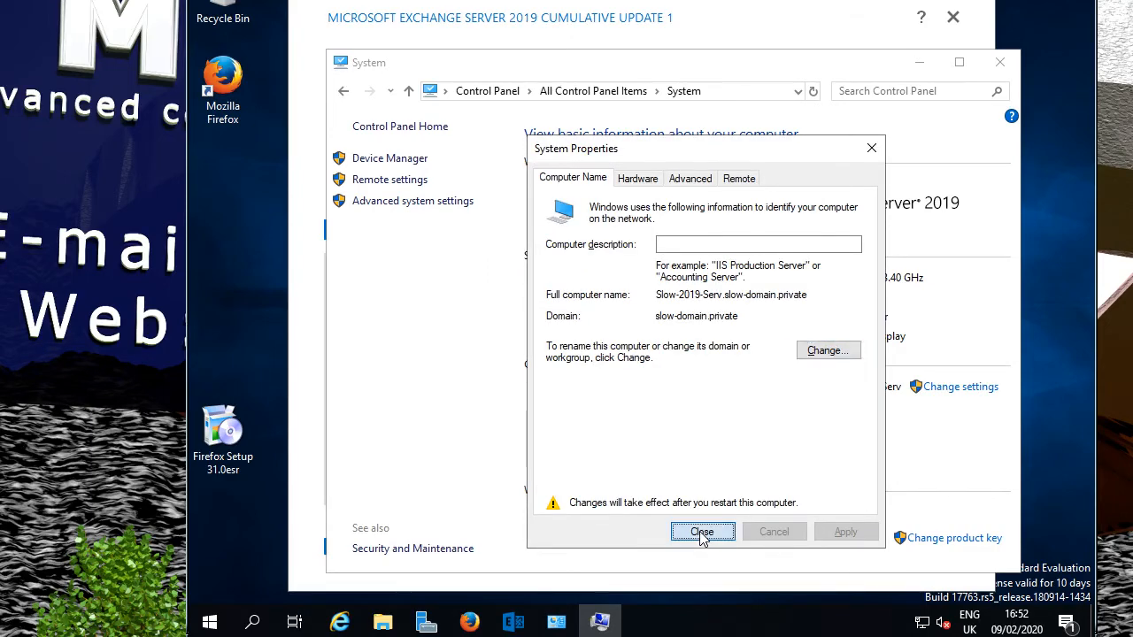
Restart the server now, then relaunch Exchange Setup from DVD Drive (E:).
click(662, 308)
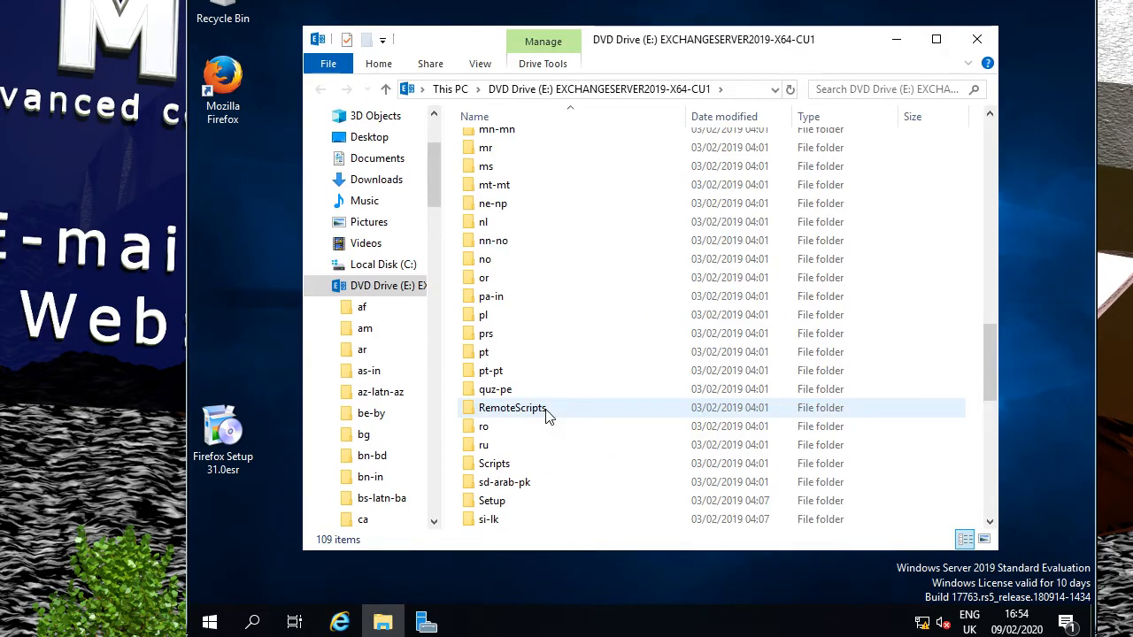
scroll(546, 417, down, 10)
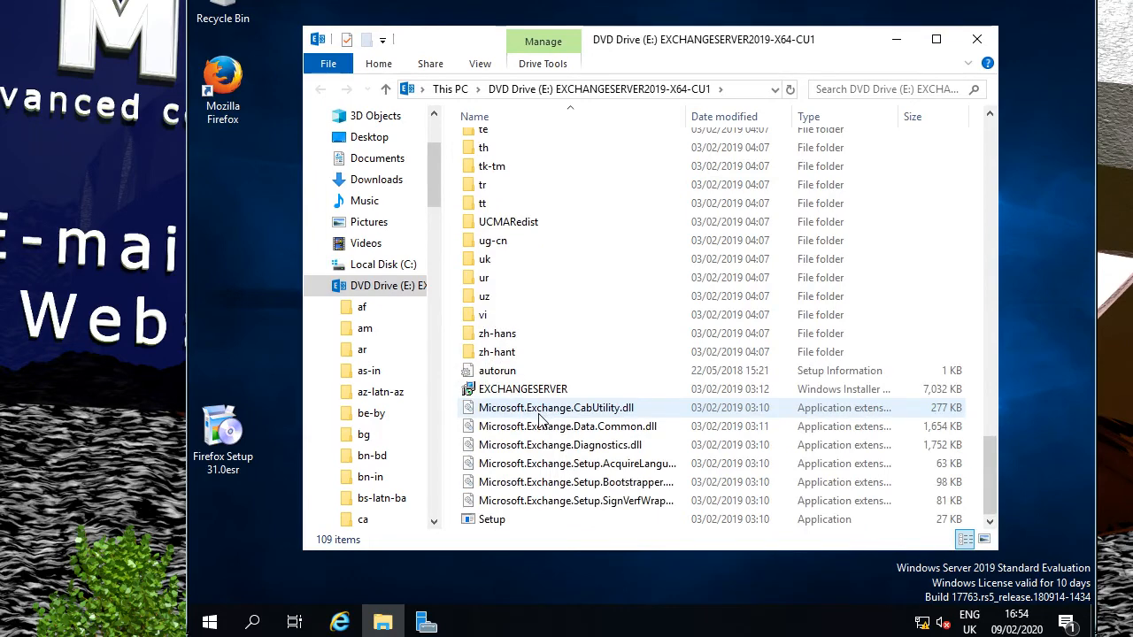
double_click(492, 521)
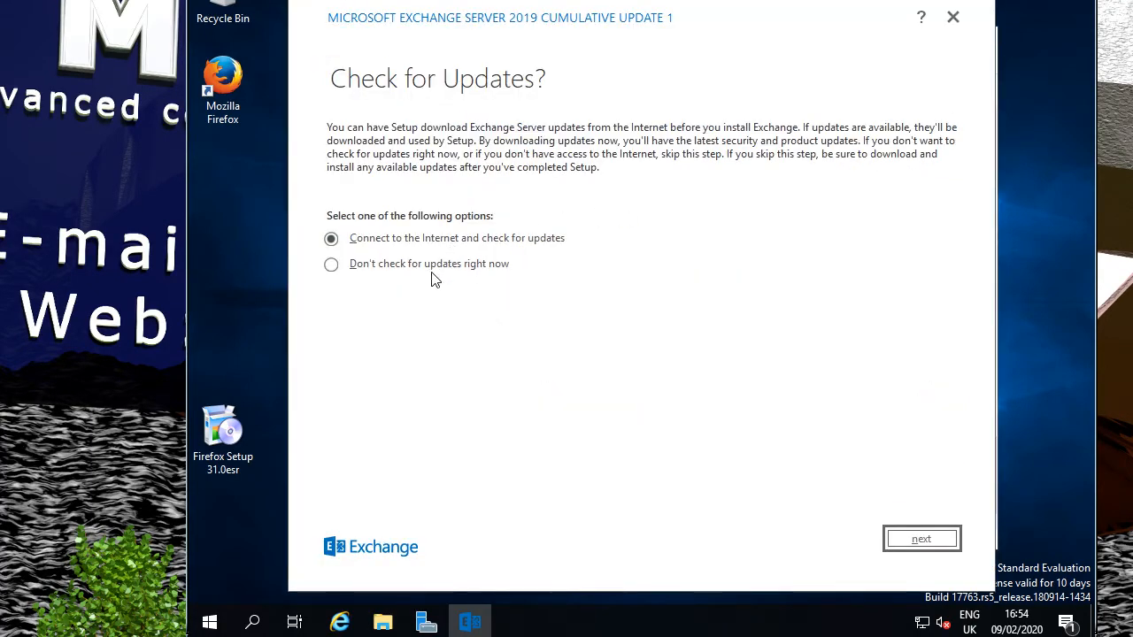
Choose 'Don't check for updates right now' and continue Exchange Setup.
click(433, 269)
click(920, 538)
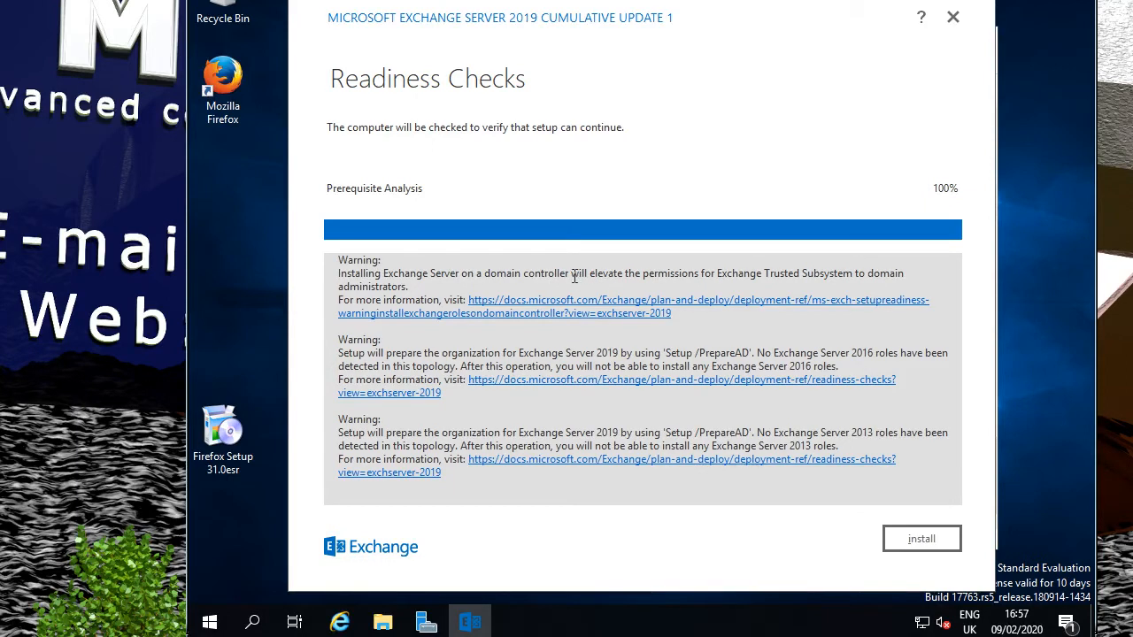
Review the domain controller warning on Readiness Checks, then start the Exchange installation.
drag(554, 275, 735, 281)
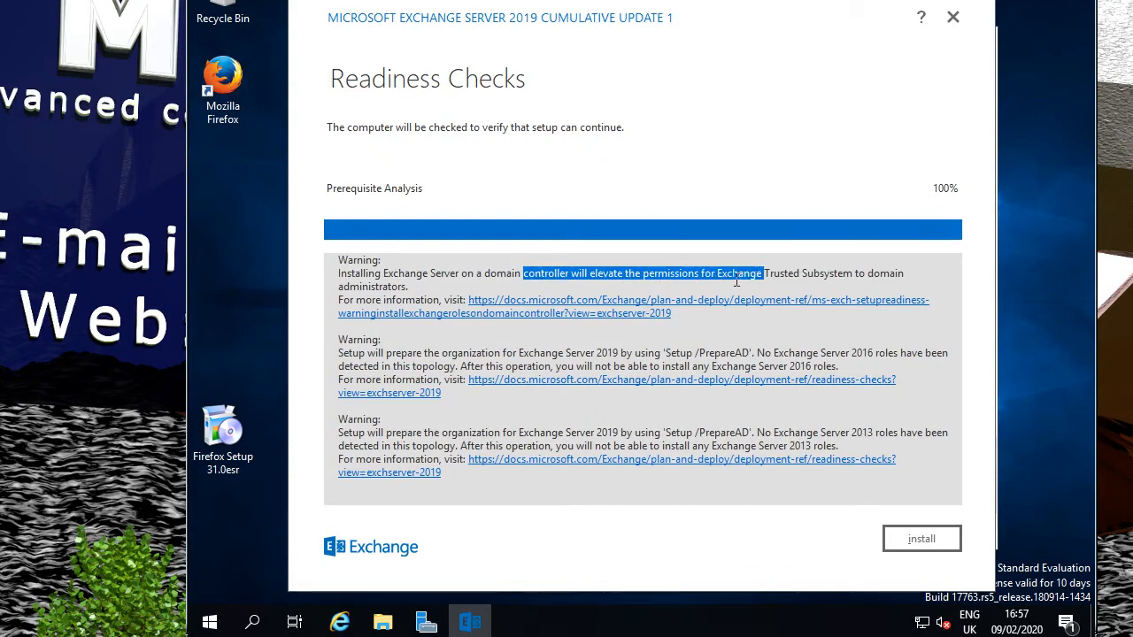
click(726, 498)
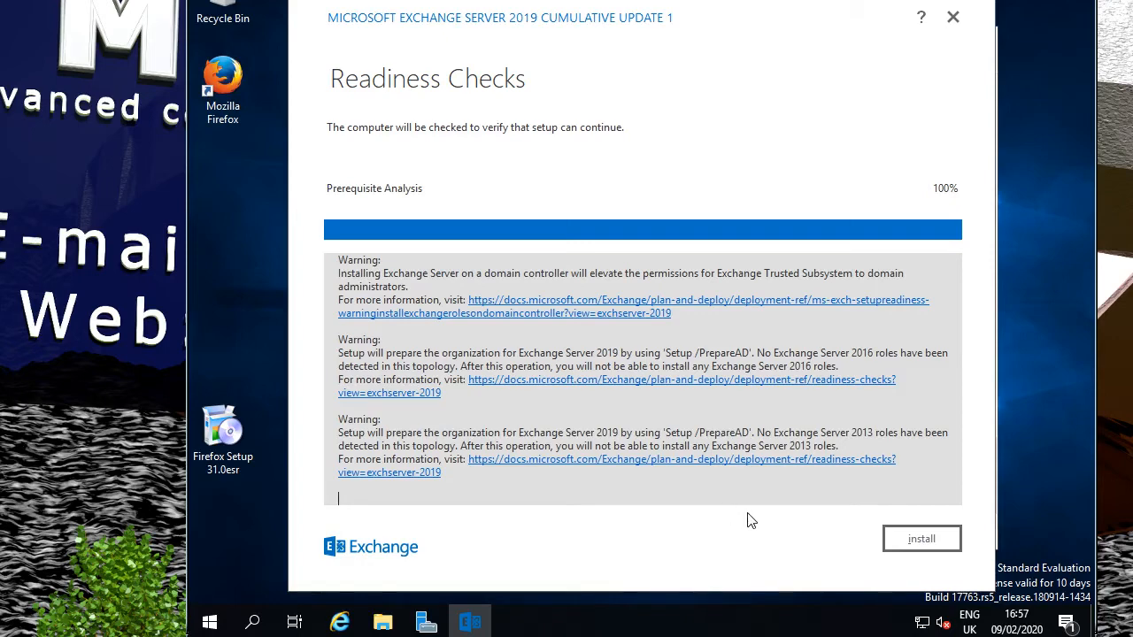
click(941, 546)
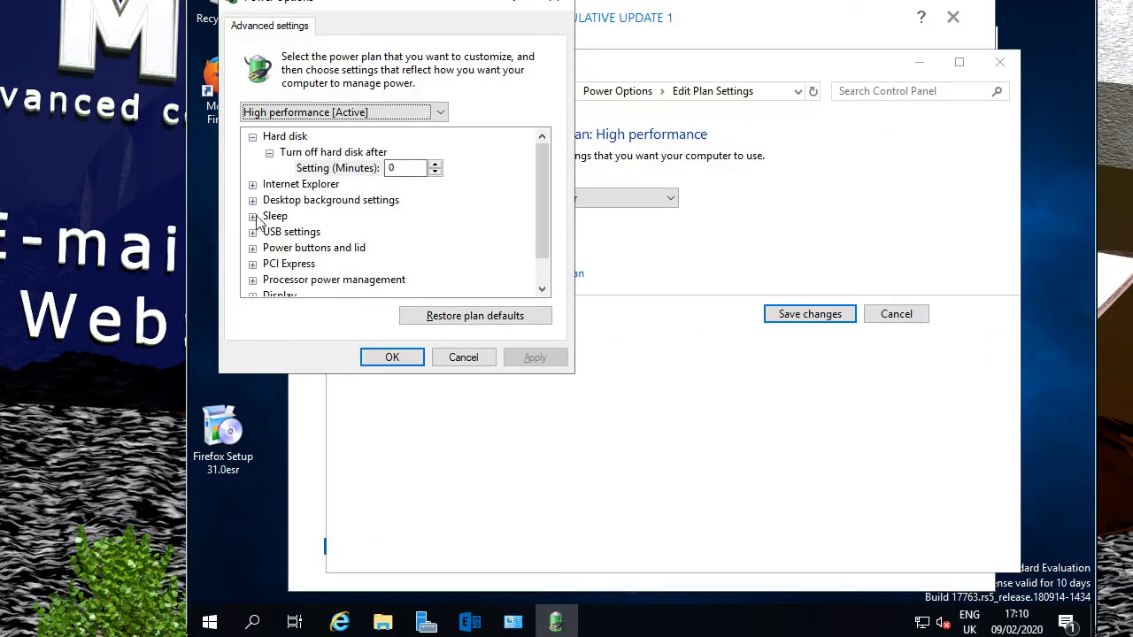
Apply the High performance plan's advanced power settings and save the plan changes.
click(252, 216)
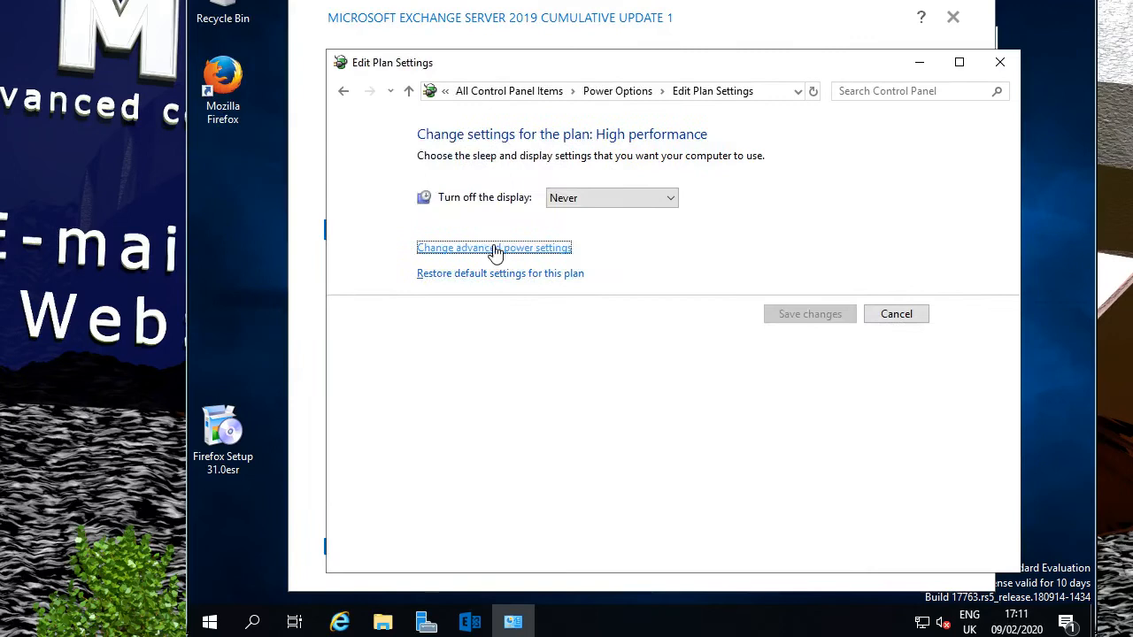
click(493, 249)
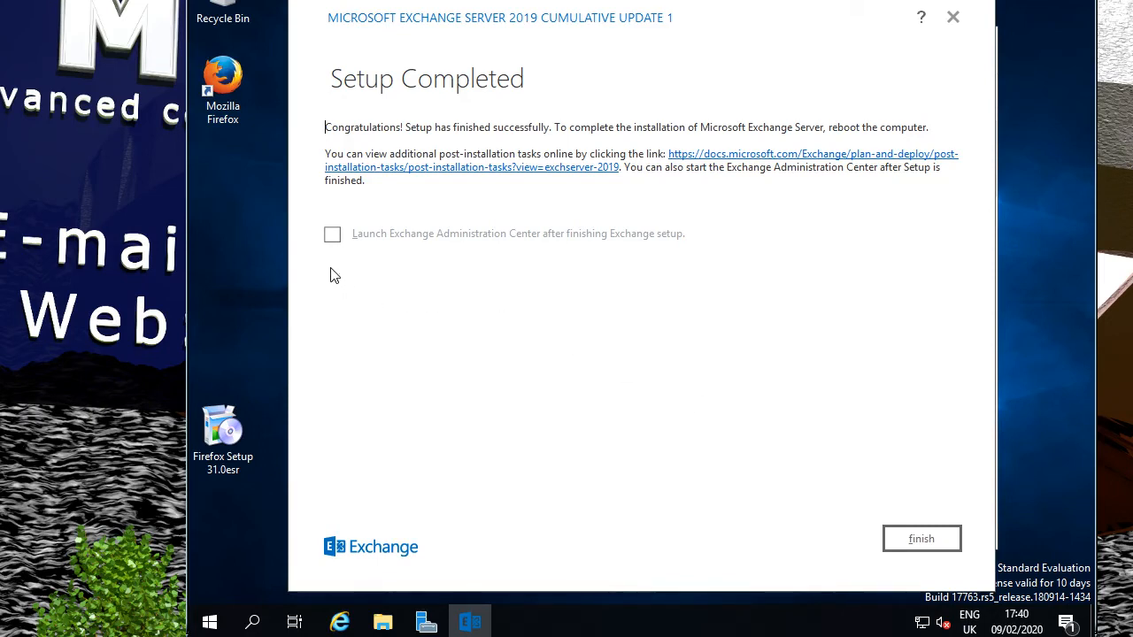
Finish setup with Launch Exchange Administration Center ticked, opening it in Internet Explorer.
click(333, 235)
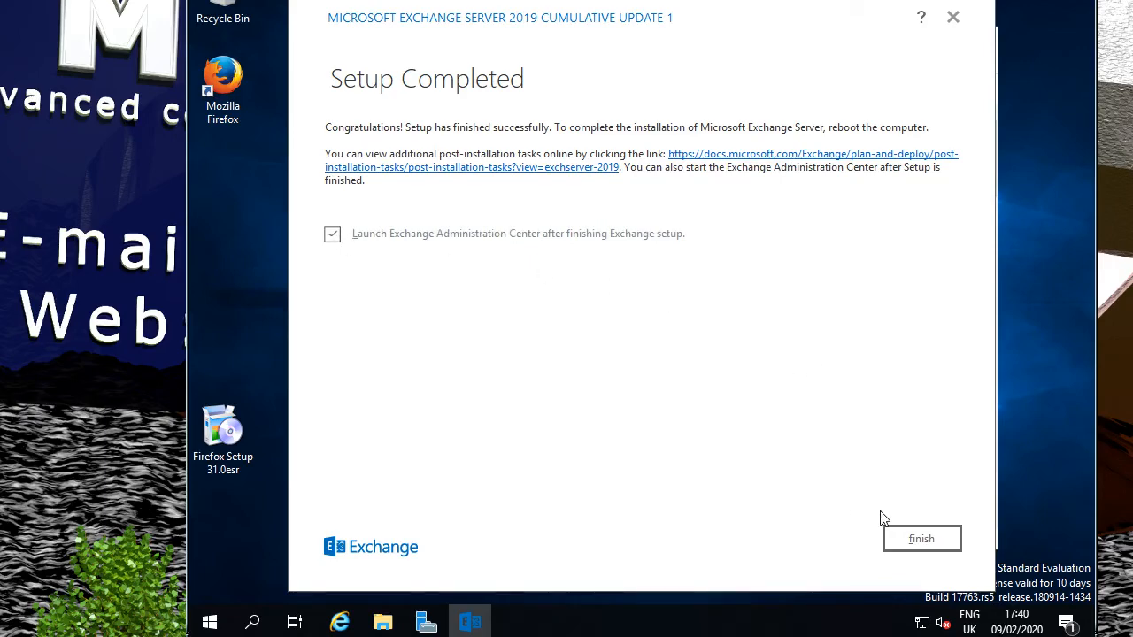
click(921, 539)
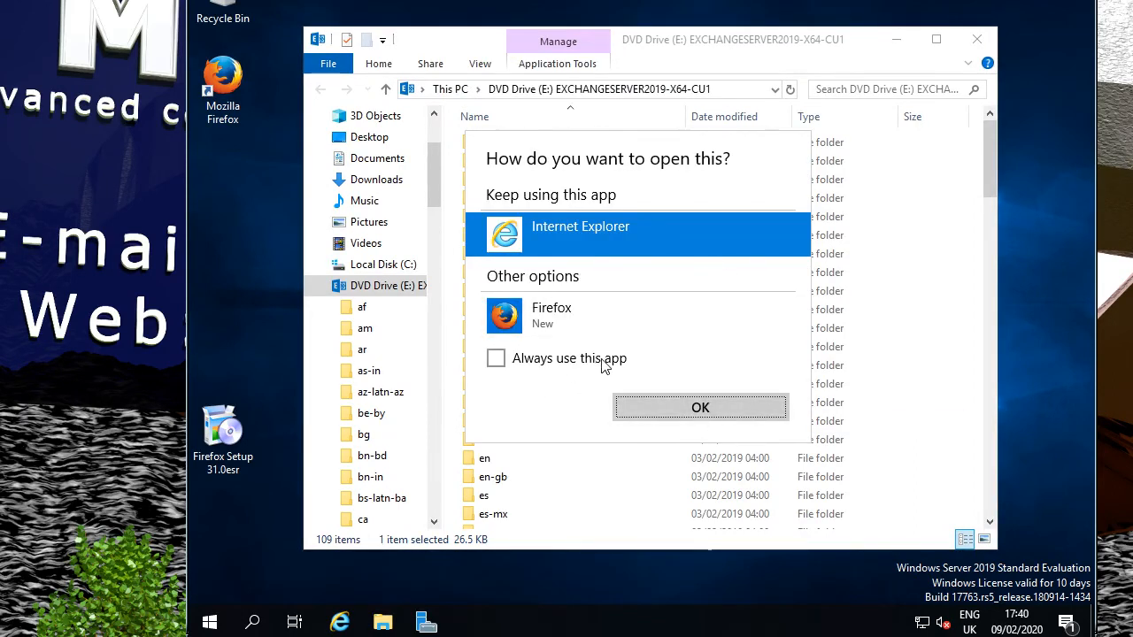
click(696, 398)
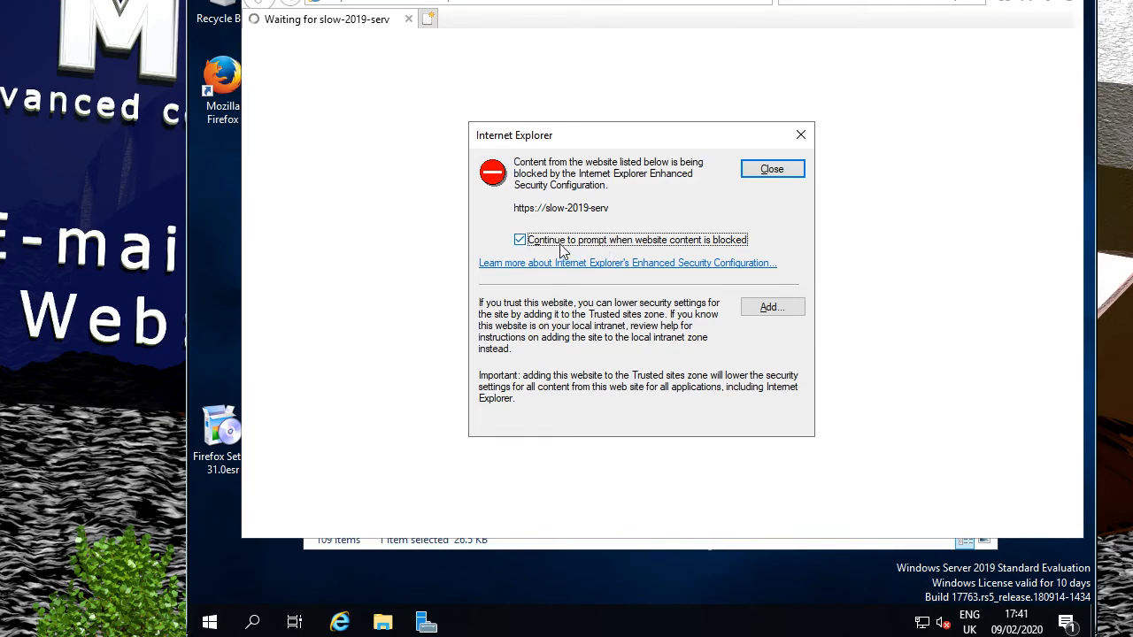
click(767, 308)
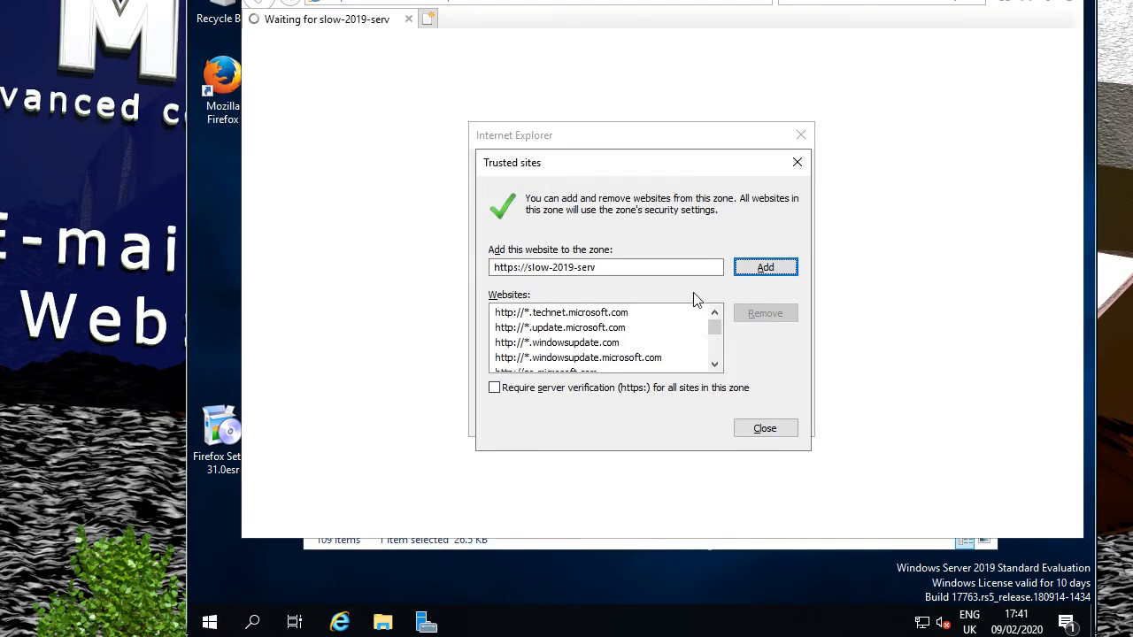
click(767, 269)
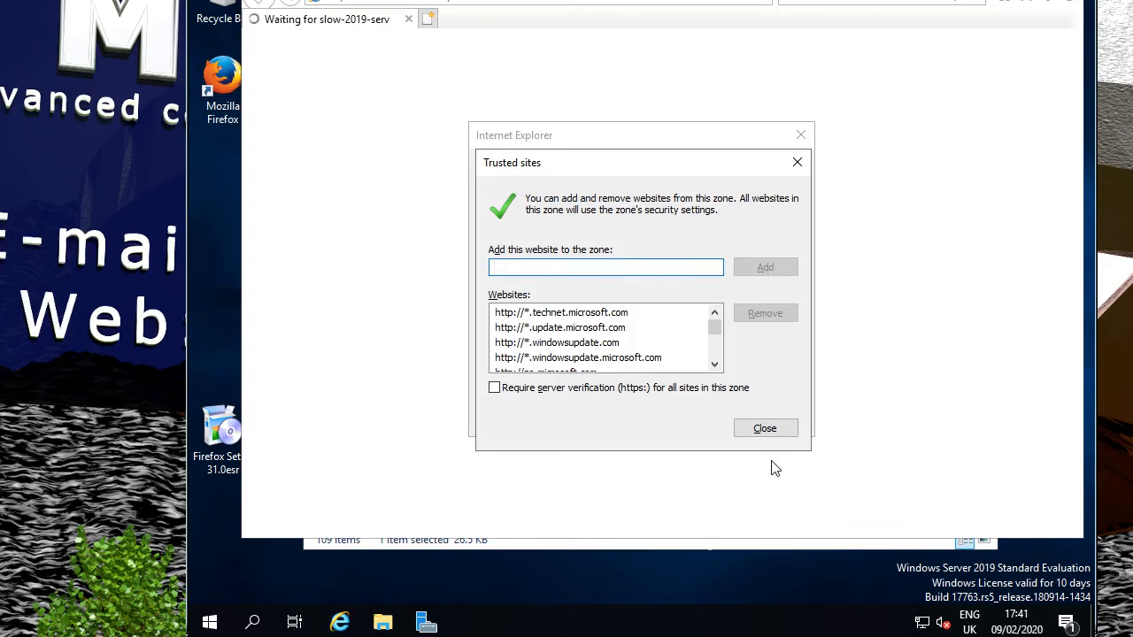
click(767, 429)
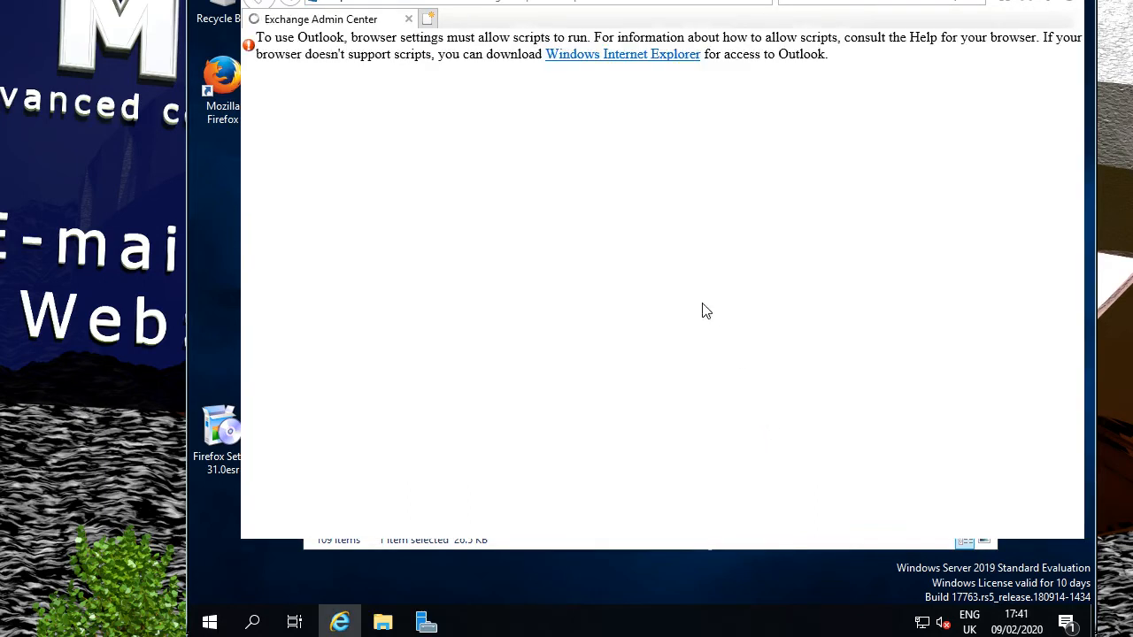
Sign in with the domain Administrator account and its password, letting the browser save it.
text(slow)
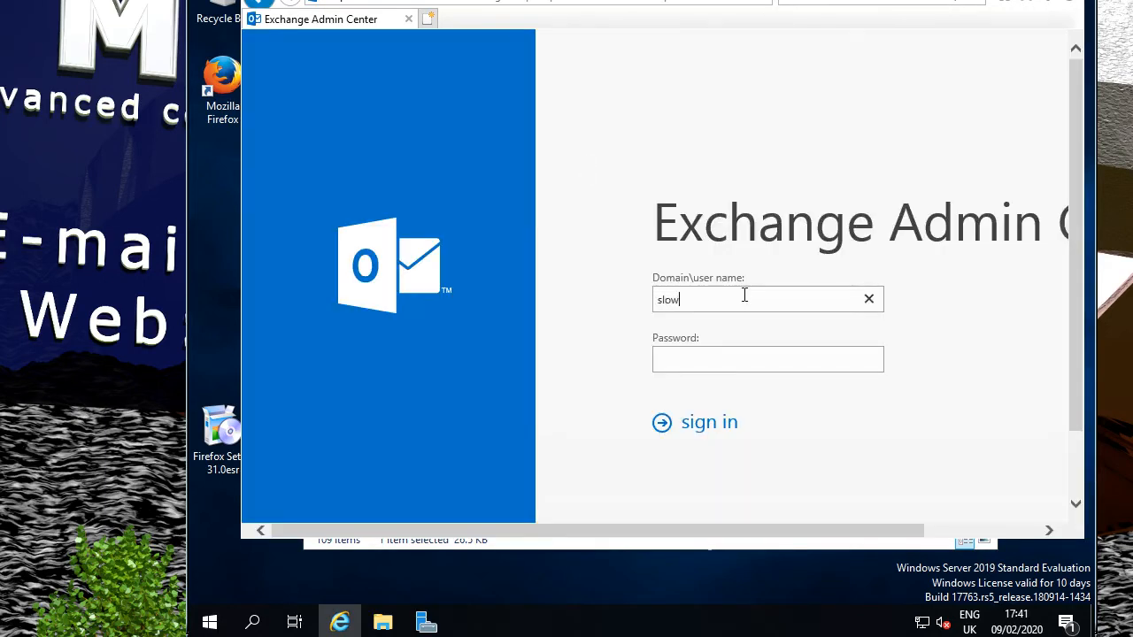
text(-domain\Administrator)
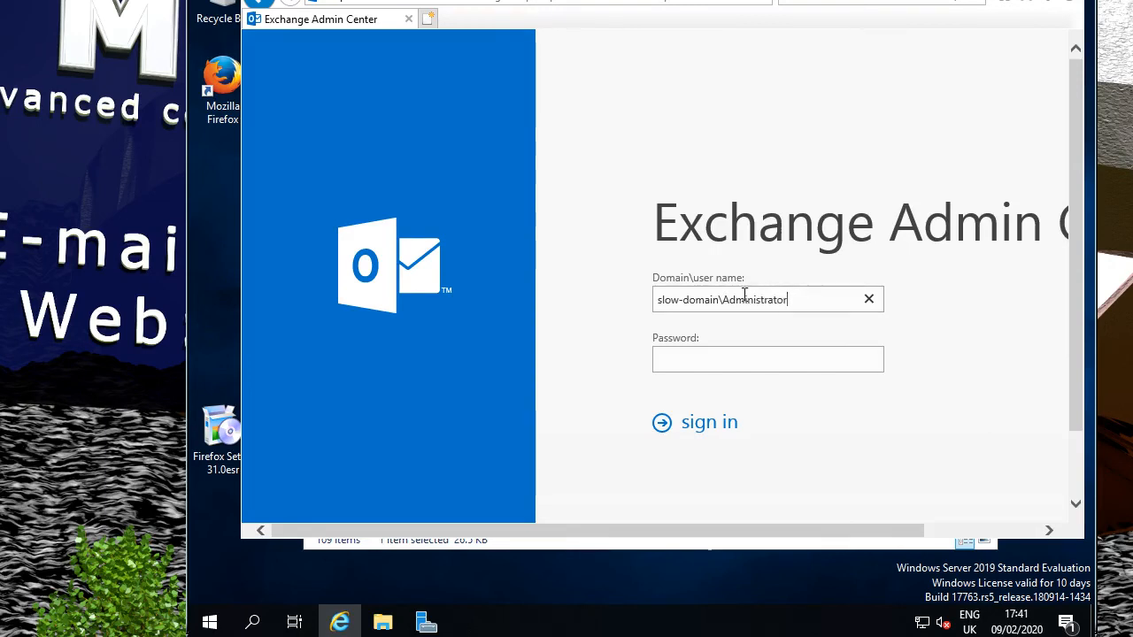
key(Tab)
text(•••••••••)
key(Return)
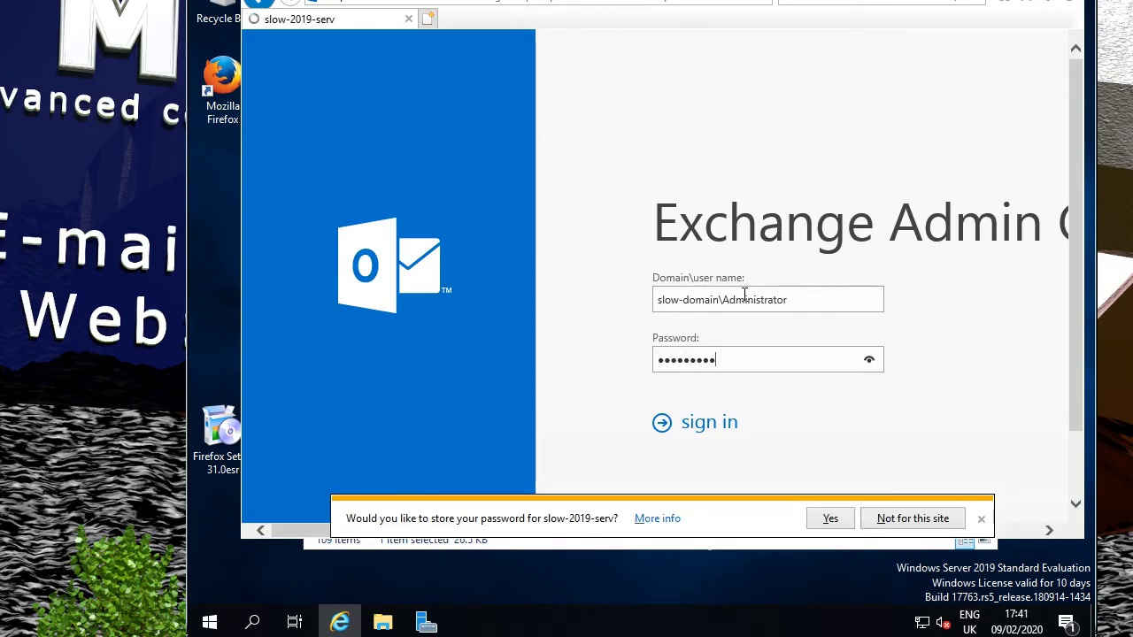
click(836, 523)
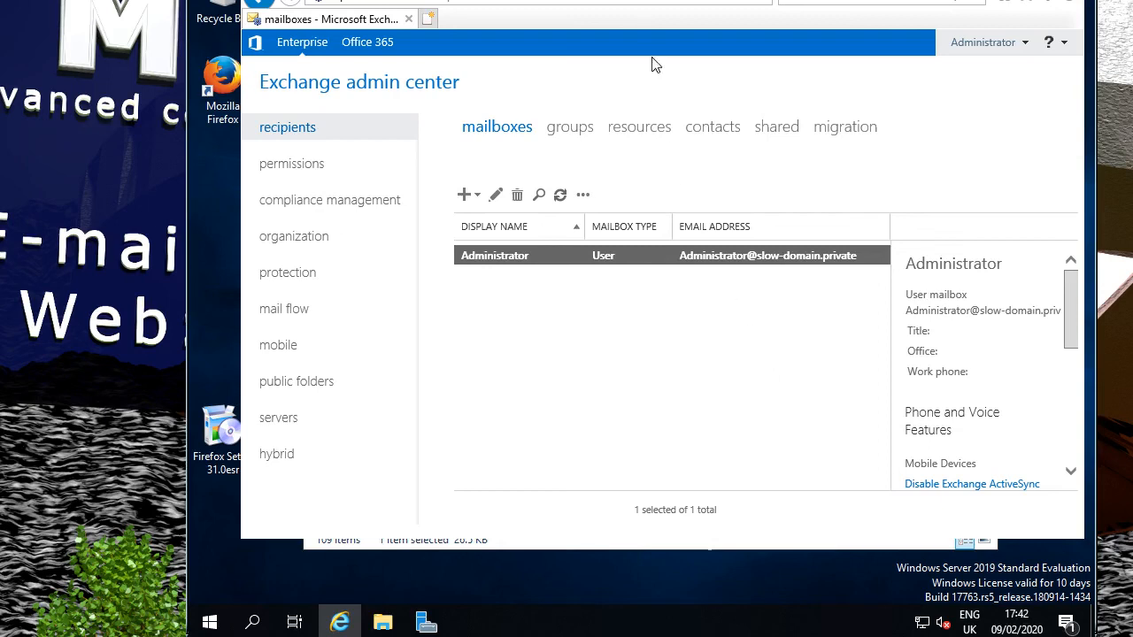
Move the Internet Explorer window back down so its title and address bar show.
drag(658, 0, 661, 2)
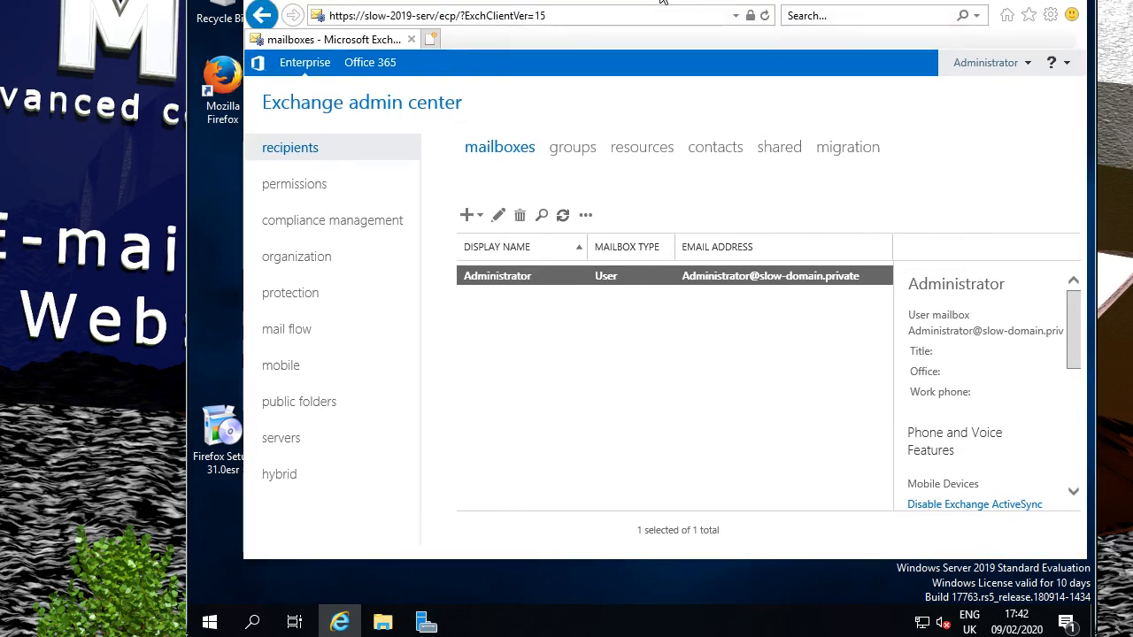